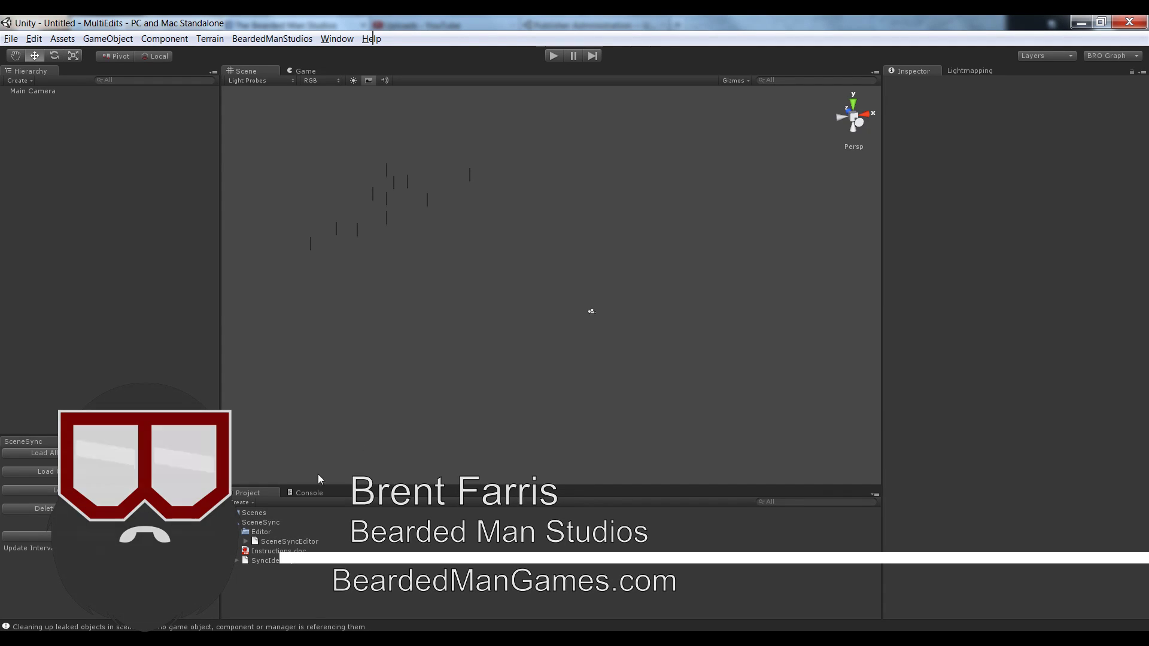
{"action": "left_click", "coordinate": [304, 493]}
{"action": "left_click", "coordinate": [246, 492]}
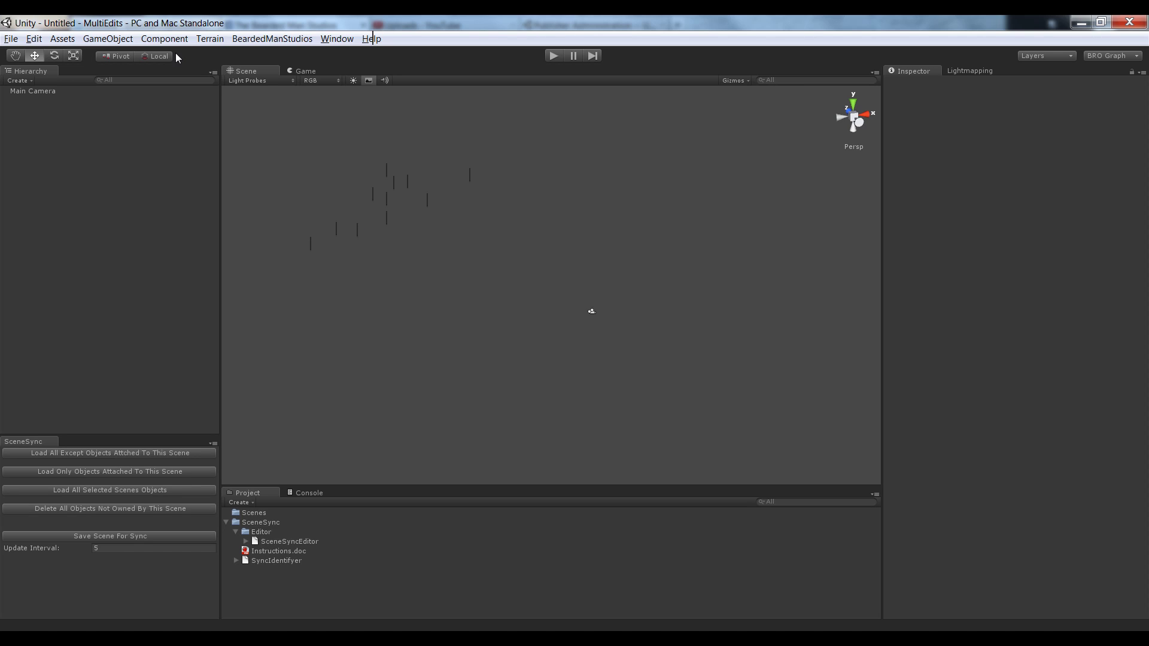
{"action": "left_click", "coordinate": [123, 41]}
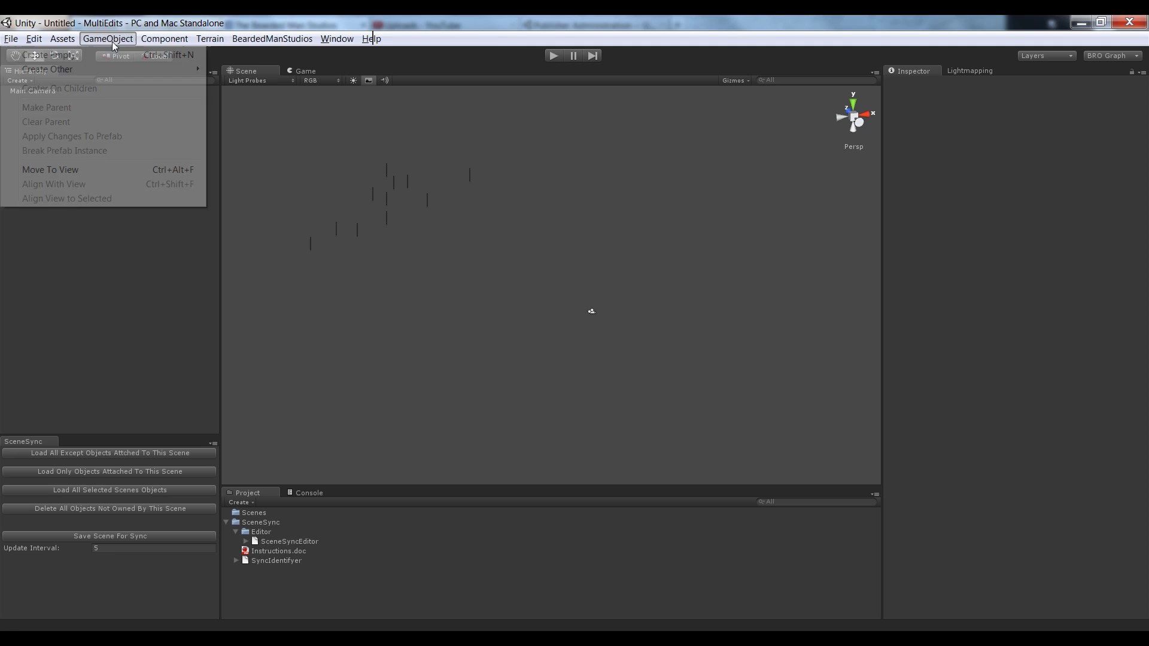
{"action": "left_click", "coordinate": [38, 244]}
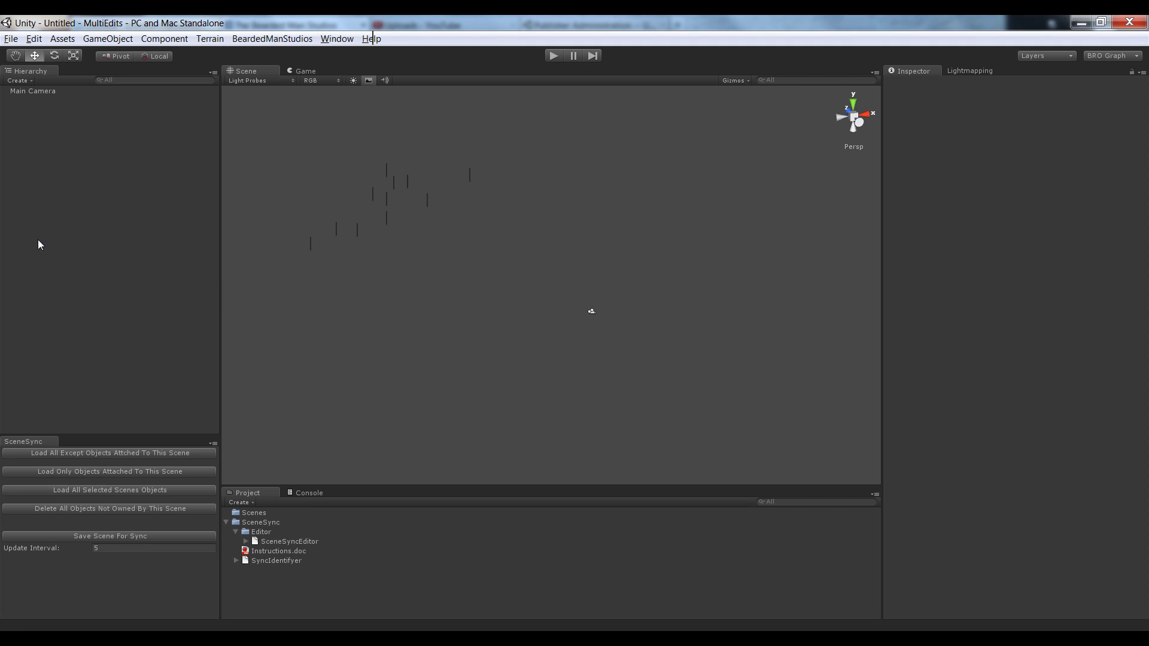
Create a cube and set its scale to X 20, Y 0.2 and Z 20
{"action": "left_click", "coordinate": [21, 81]}
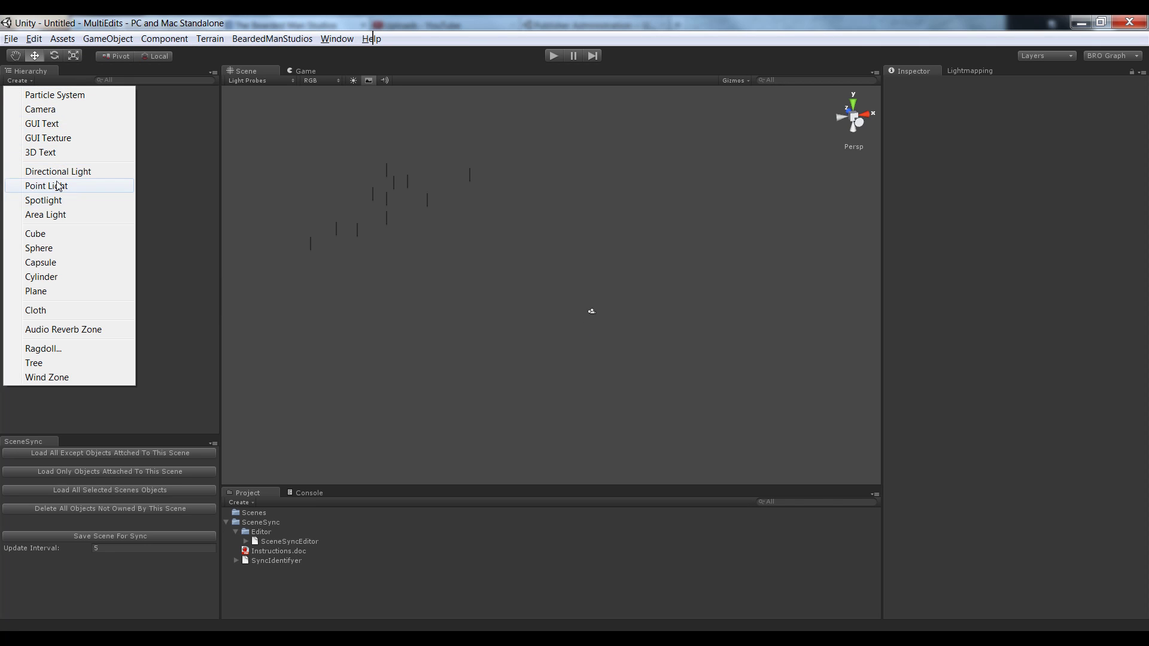
{"action": "left_click", "coordinate": [56, 233]}
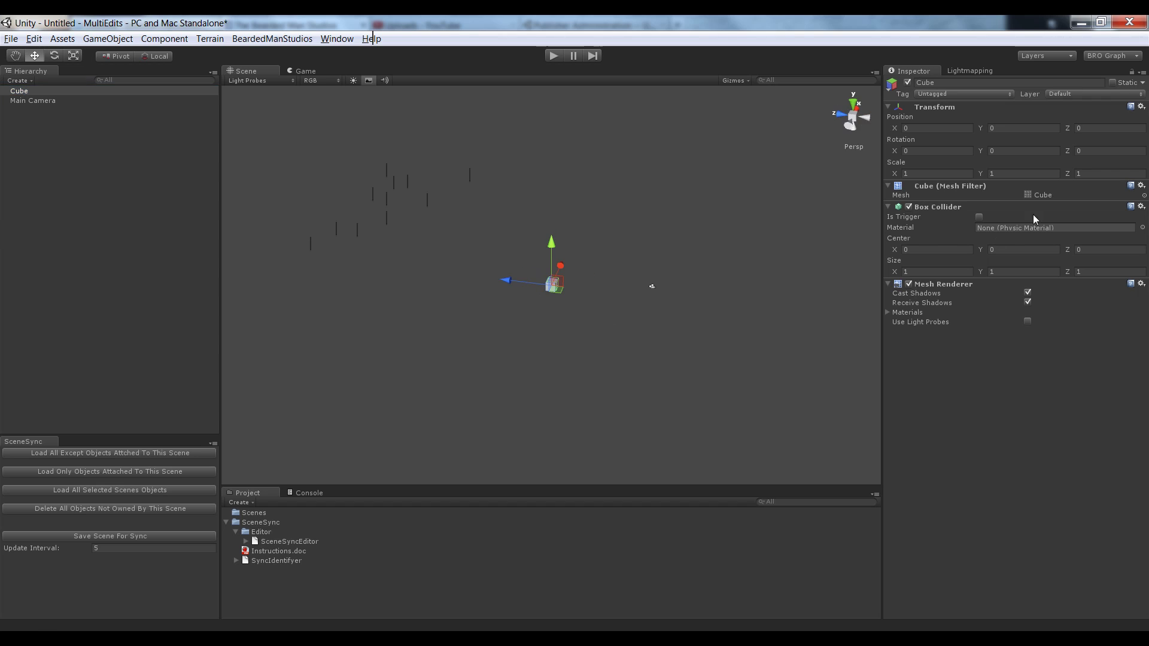
{"action": "type", "text": "20"}
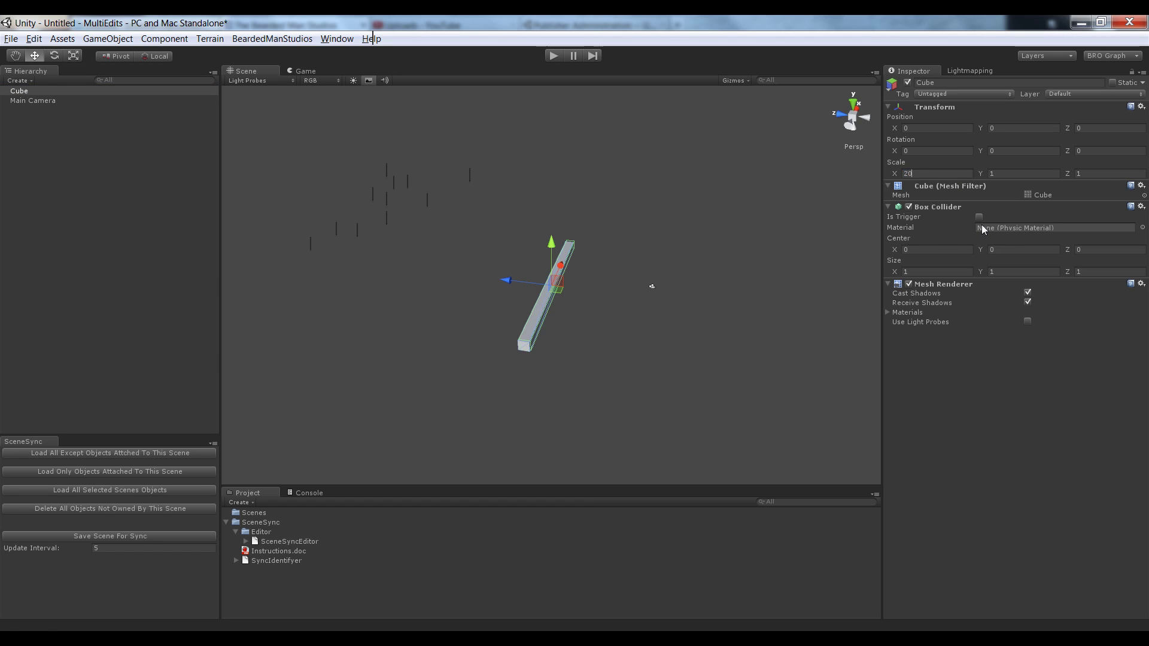
{"action": "key", "text": "Tab"}
{"action": "type", "text": "0.2"}
{"action": "key", "text": "Tab"}
{"action": "type", "text": "20"}
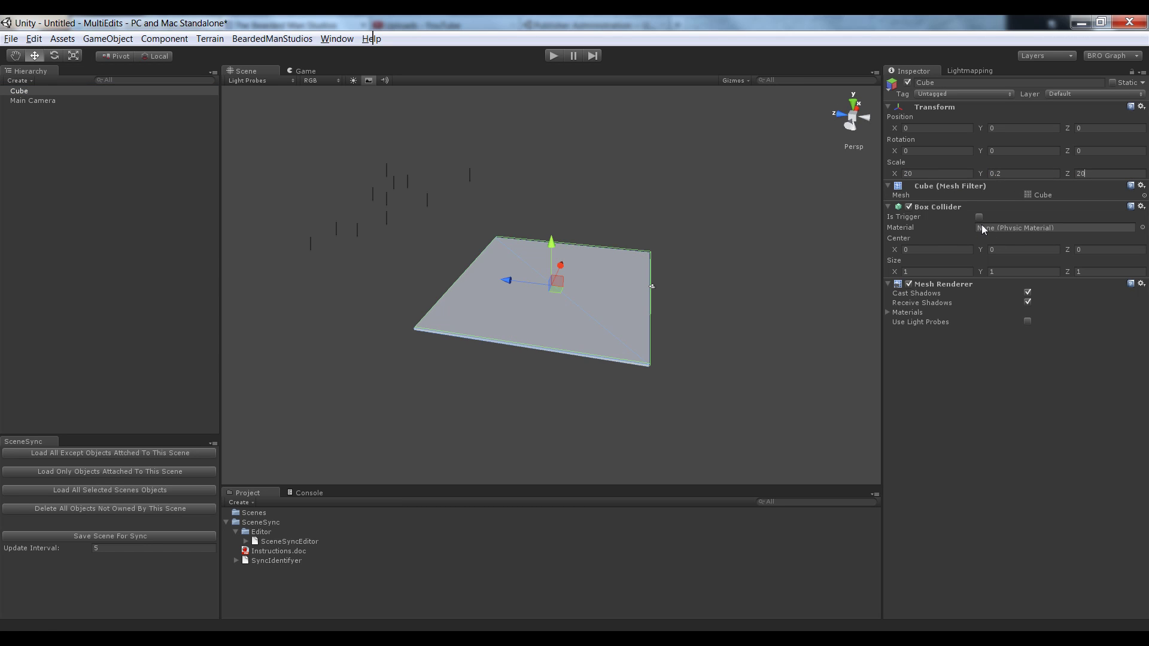
Add a second cube to the scene and rename the flattened cube Floor
{"action": "left_click_drag", "start_coordinate": [775, 196], "coordinate": [465, 267], "text": "alt"}
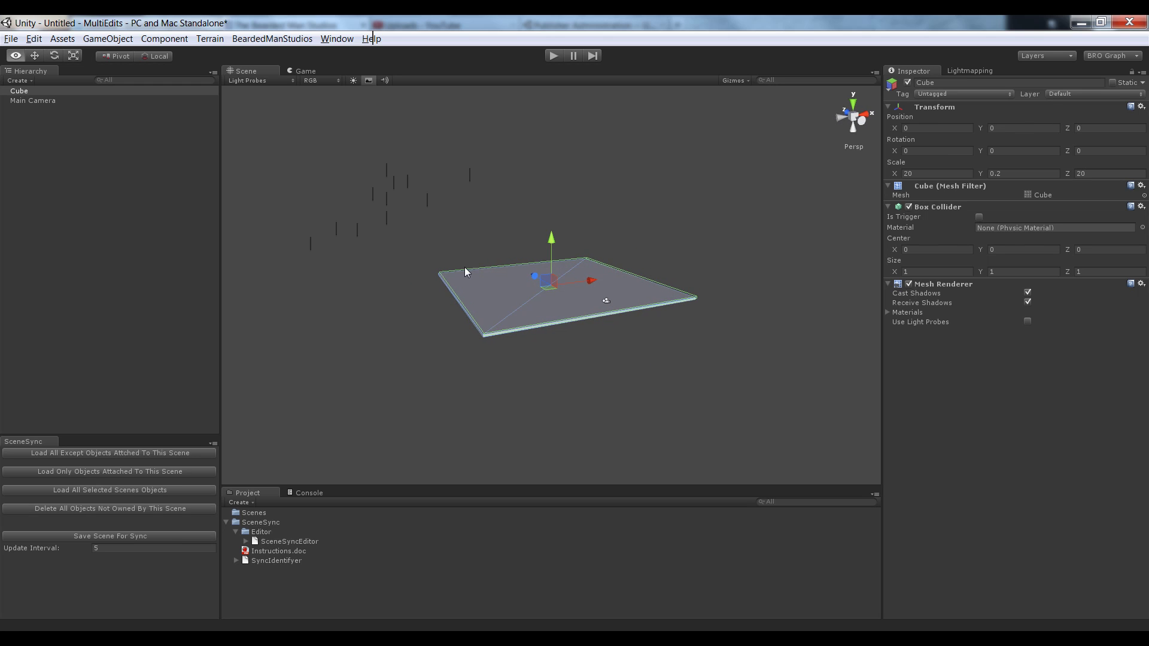
{"action": "left_click", "coordinate": [28, 79]}
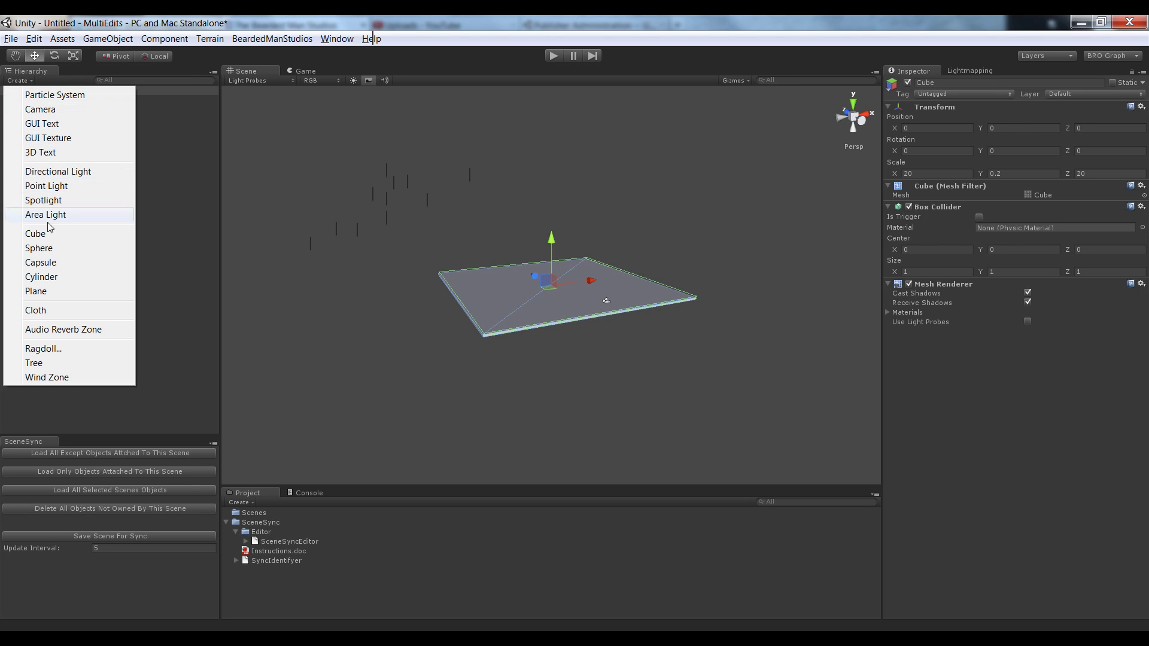
{"action": "left_click", "coordinate": [82, 236]}
{"action": "left_click", "coordinate": [35, 100]}
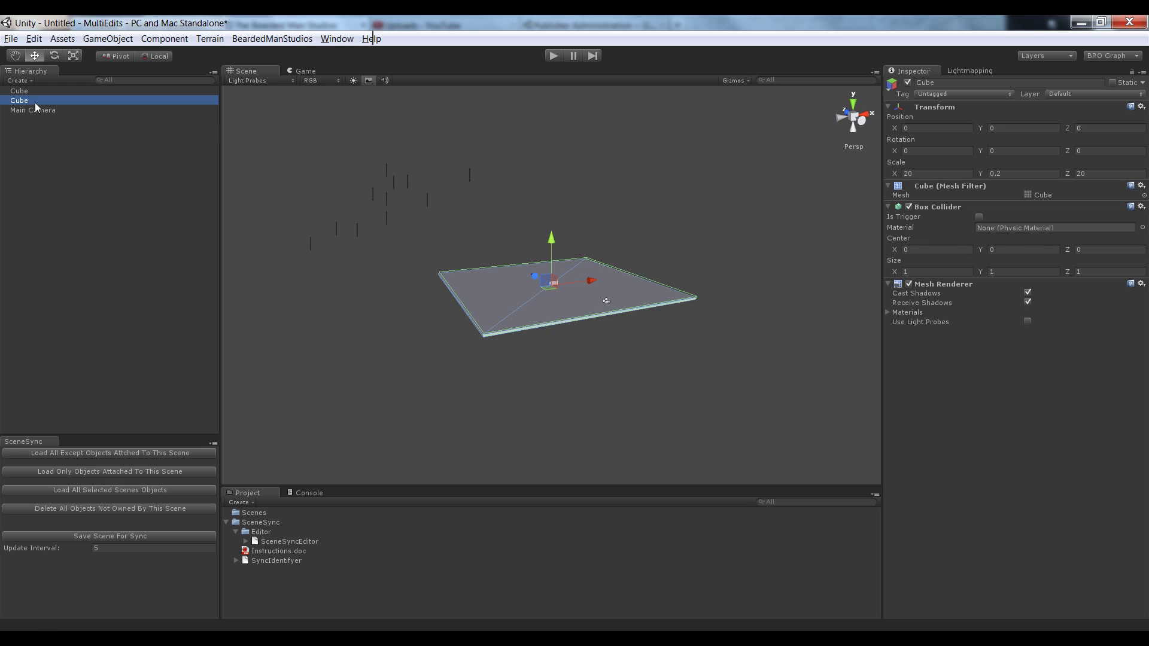
{"action": "left_click", "coordinate": [35, 101]}
{"action": "type", "text": "Floor"}
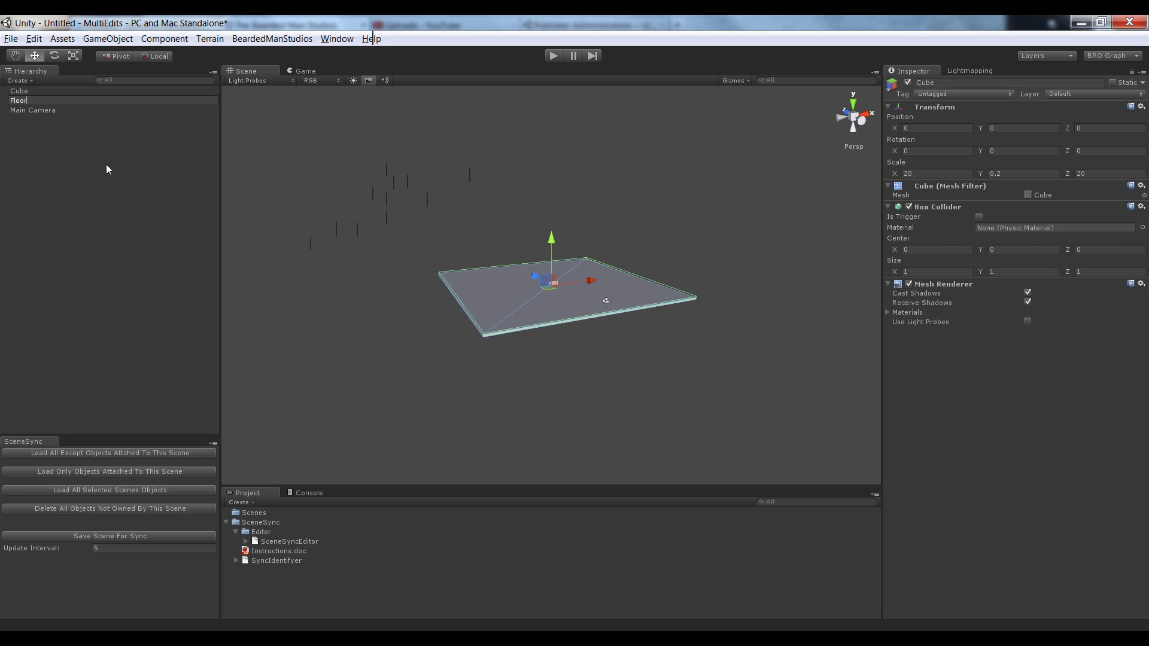
{"action": "key", "text": "Return"}
Rename the new unscaled cube Wall
{"action": "key", "text": "Up"}
{"action": "key", "text": "F2"}
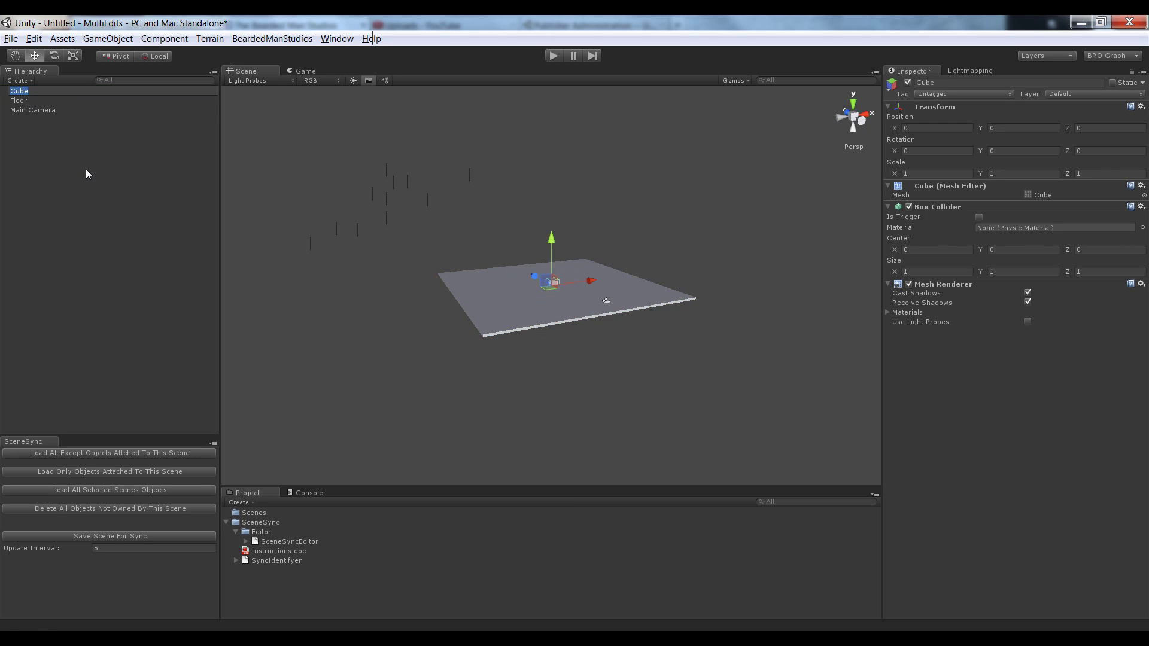
{"action": "type", "text": "Wall"}
{"action": "key", "text": "Return"}
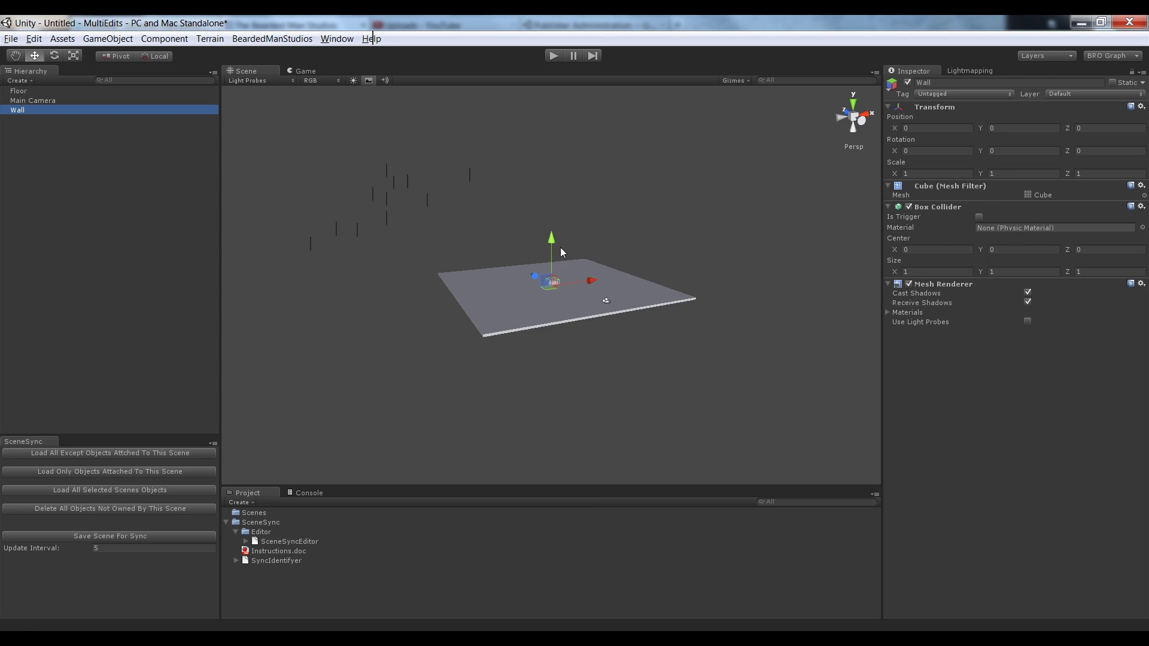
Stretch the wall upward and widen it to a scale of about 1.77 × 4.42 × 1.77
{"action": "key", "text": "r"}
{"action": "left_click_drag", "start_coordinate": [552, 238], "coordinate": [553, 191]}
{"action": "left_click_drag", "start_coordinate": [559, 280], "coordinate": [595, 288]}
{"action": "right_click_drag", "start_coordinate": [595, 287], "coordinate": [591, 310], "text": "alt"}
Raise the wall to about Y 2.35 so it stands on the floor, and enlarge it to about 2.07 × 4.66 × 2.07
{"action": "key", "text": "w"}
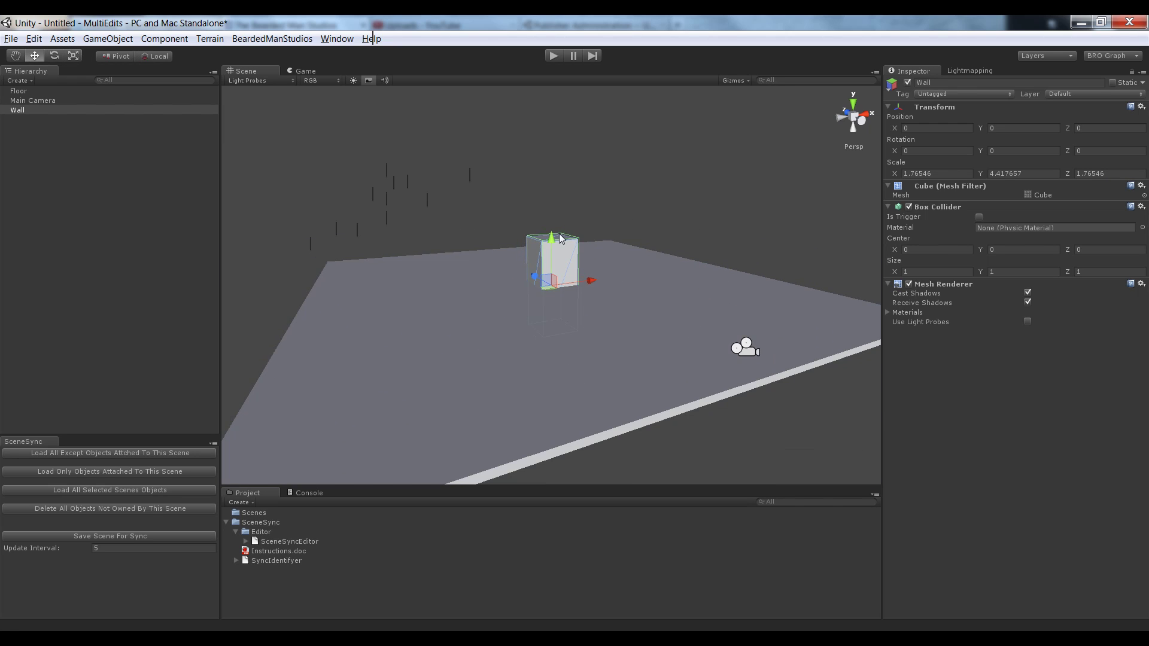
{"action": "left_click_drag", "start_coordinate": [555, 244], "coordinate": [550, 196]}
{"action": "key", "text": "r"}
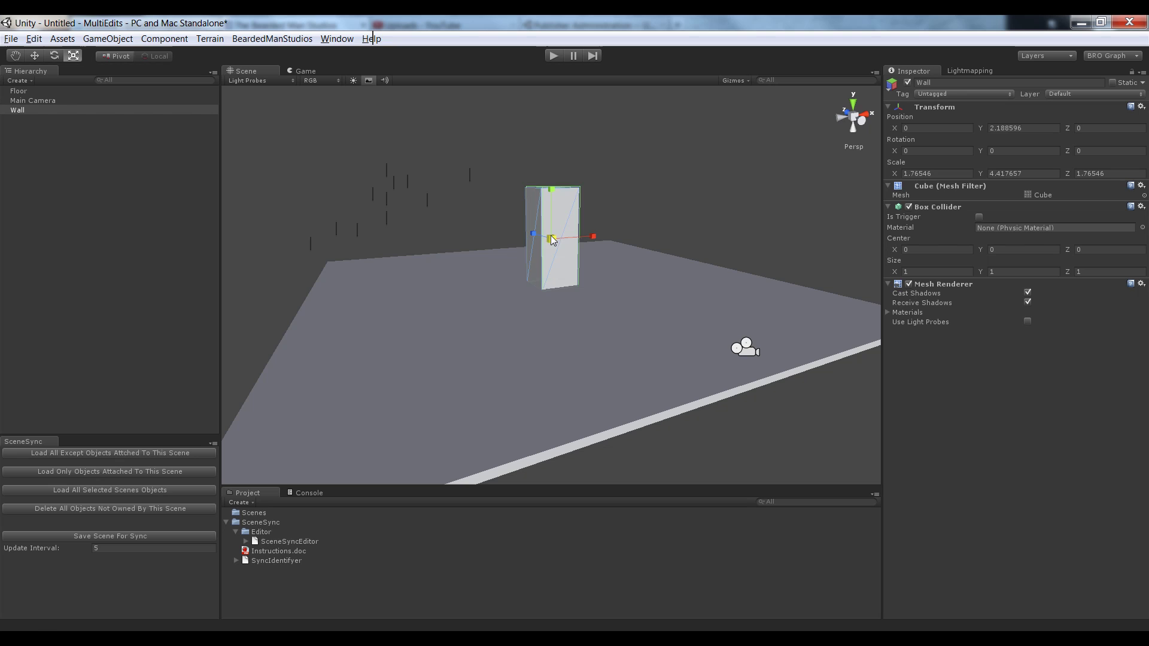
{"action": "left_click_drag", "start_coordinate": [551, 238], "coordinate": [551, 189]}
{"action": "key", "text": "w"}
{"action": "right_click_drag", "start_coordinate": [551, 191], "coordinate": [573, 290], "text": "alt"}
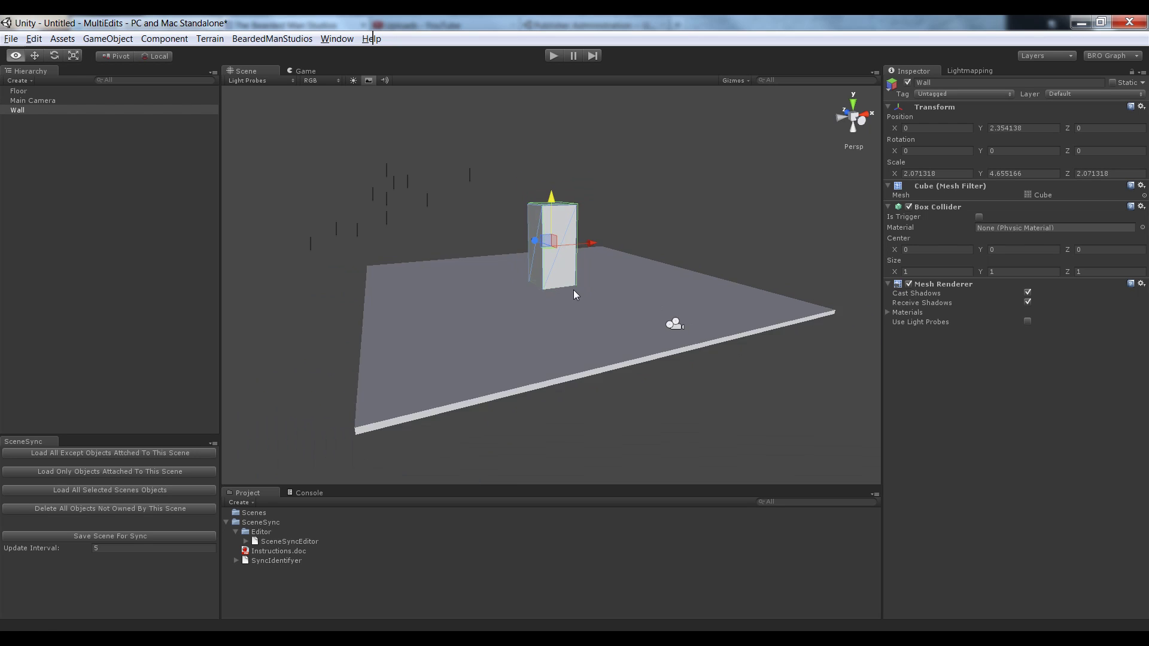
Move the wall off the floor's centre and duplicate it twice, spreading the three walls across the floor
{"action": "left_click_drag", "start_coordinate": [574, 290], "coordinate": [557, 298], "text": "alt"}
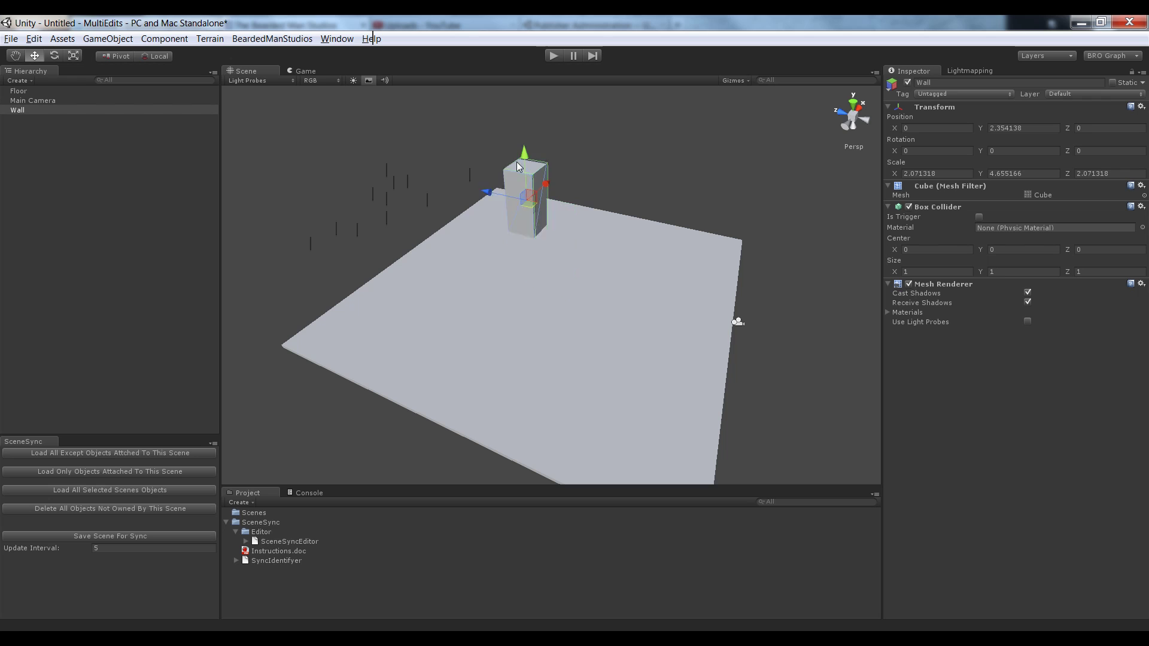
{"action": "left_click_drag", "start_coordinate": [516, 162], "coordinate": [605, 277]}
{"action": "key", "text": "ctrl+d"}
{"action": "key", "text": "ctrl+d"}
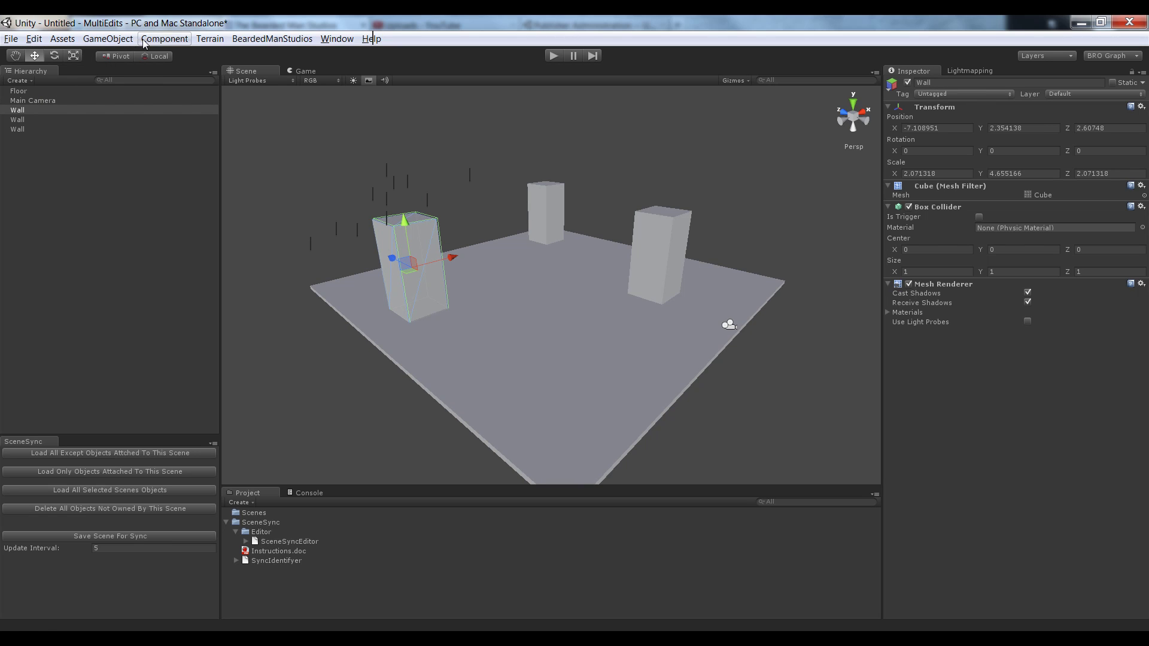
Add a directional light to the scene and set its shadow type to Soft Shadows
{"action": "left_click", "coordinate": [109, 40]}
{"action": "mouse_move", "coordinate": [119, 70]}
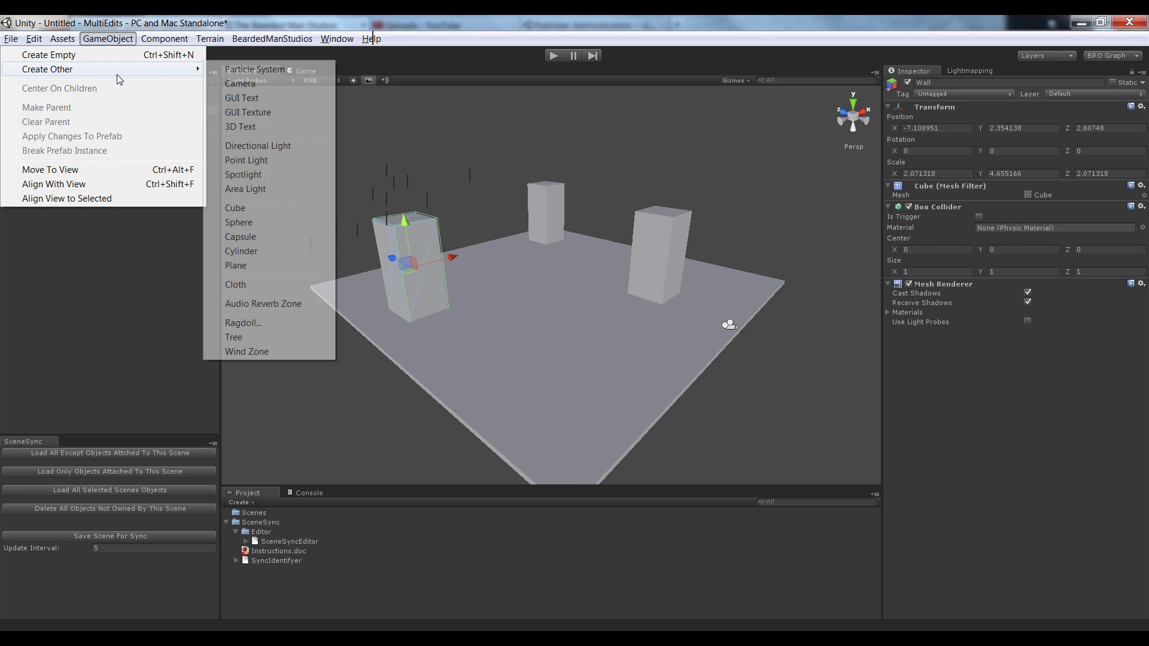
{"action": "left_click", "coordinate": [257, 147]}
{"action": "left_click_drag", "start_coordinate": [529, 311], "coordinate": [577, 305], "text": "alt"}
{"action": "left_click", "coordinate": [1025, 261]}
{"action": "left_click", "coordinate": [1007, 304]}
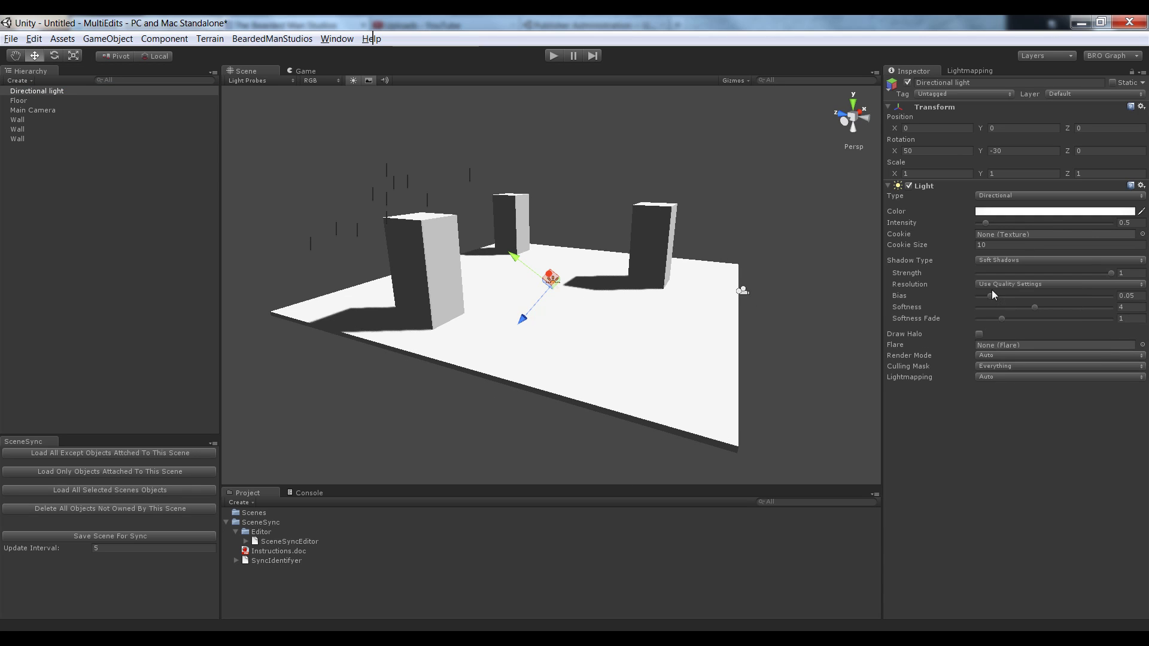
Choose a shadow resolution for the directional light and move the light up above the floor
{"action": "left_click", "coordinate": [1018, 284]}
{"action": "left_click", "coordinate": [995, 356]}
{"action": "left_click_drag", "start_coordinate": [550, 279], "coordinate": [579, 282]}
Move the main camera up and back to about Y 6.39, Z -13.61
{"action": "left_click", "coordinate": [608, 366]}
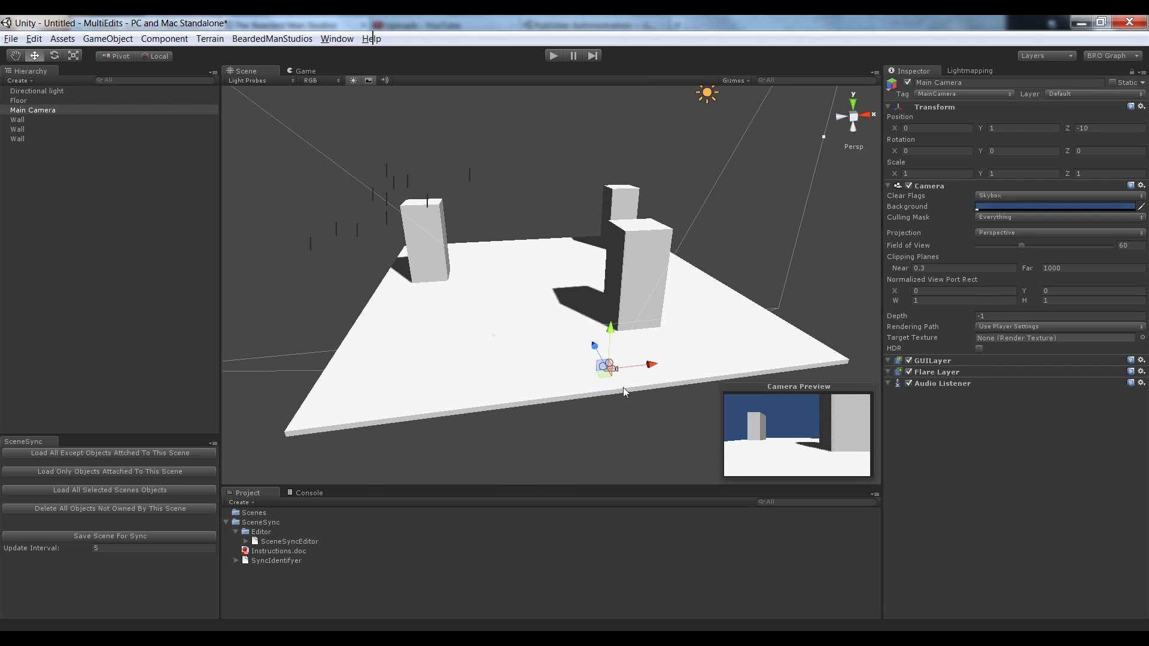
{"action": "left_click_drag", "start_coordinate": [616, 341], "coordinate": [675, 252]}
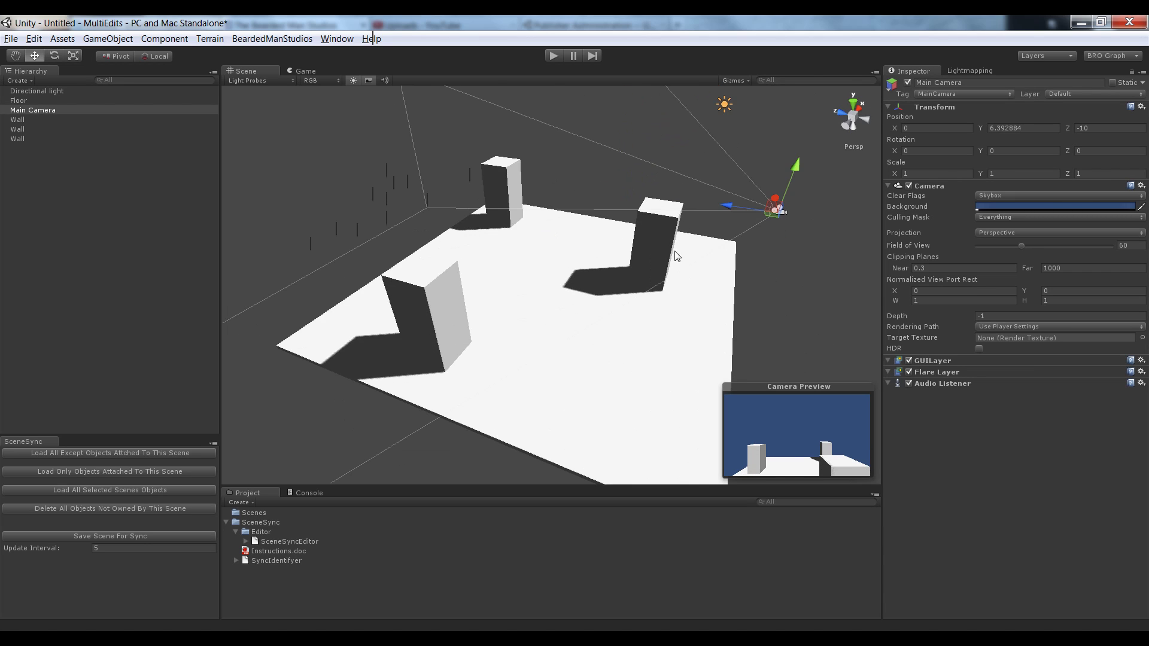
{"action": "left_click_drag", "start_coordinate": [729, 211], "coordinate": [827, 231]}
Tilt the main camera down about 30.46° and pull it back to about Y 8.55, Z -17.29
{"action": "left_click_drag", "start_coordinate": [857, 305], "coordinate": [709, 224], "text": "alt"}
{"action": "key", "text": "e"}
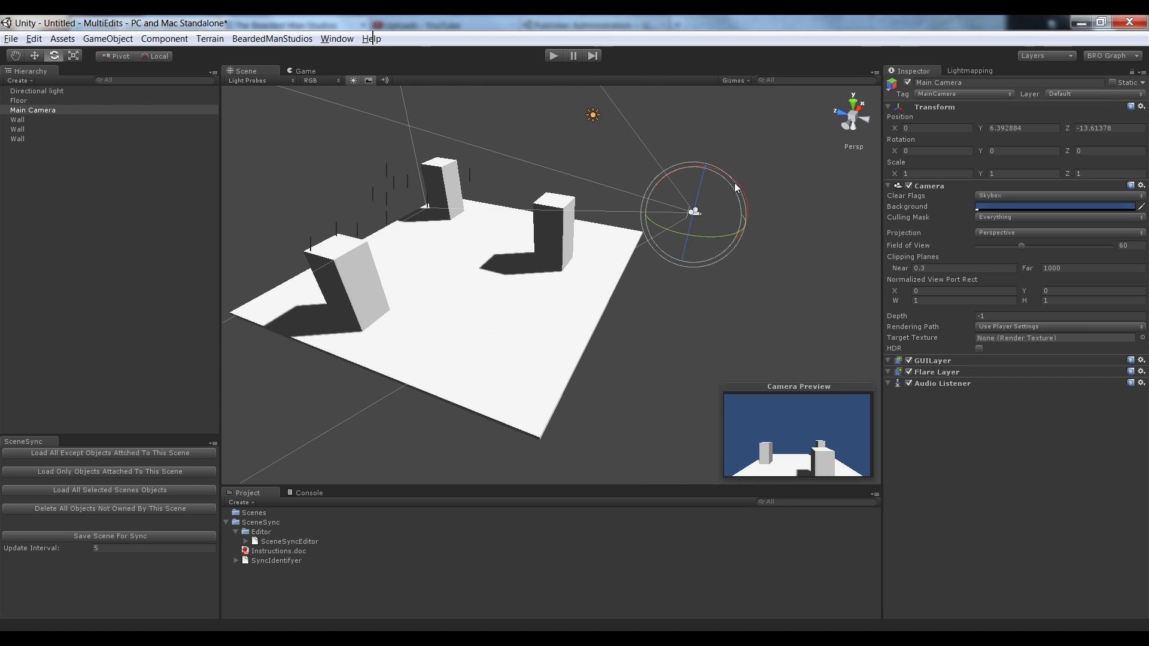
{"action": "left_click_drag", "start_coordinate": [741, 182], "coordinate": [694, 155]}
{"action": "key", "text": "w"}
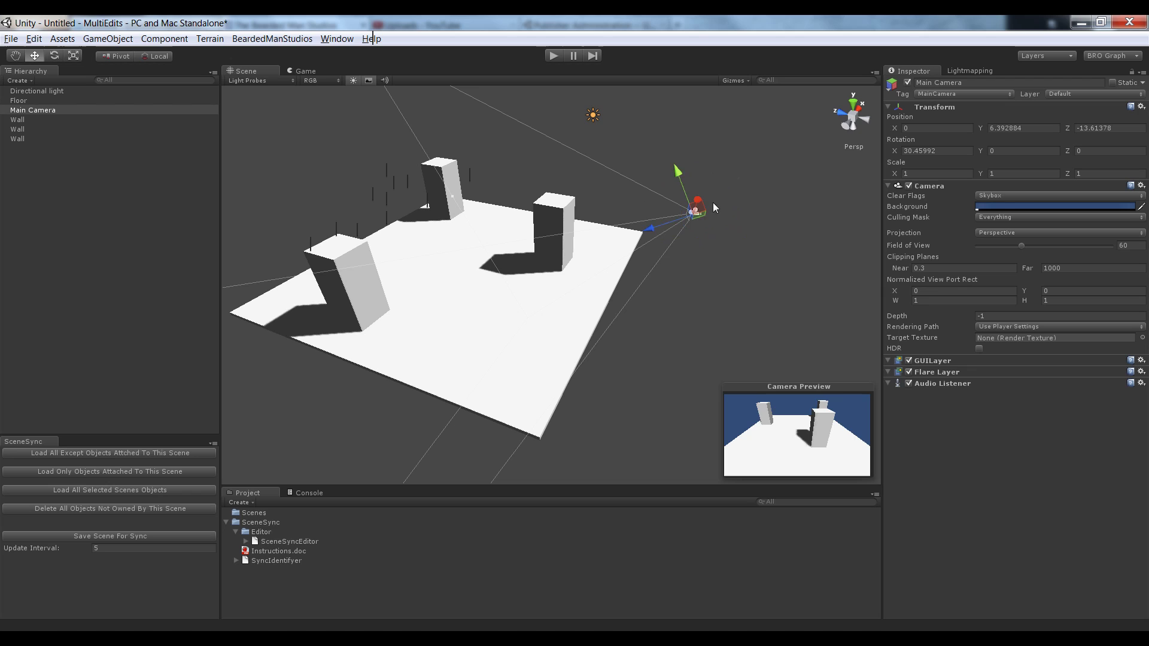
{"action": "left_click_drag", "start_coordinate": [650, 228], "coordinate": [741, 210]}
{"action": "left_click_drag", "start_coordinate": [741, 210], "coordinate": [540, 271], "text": "alt"}
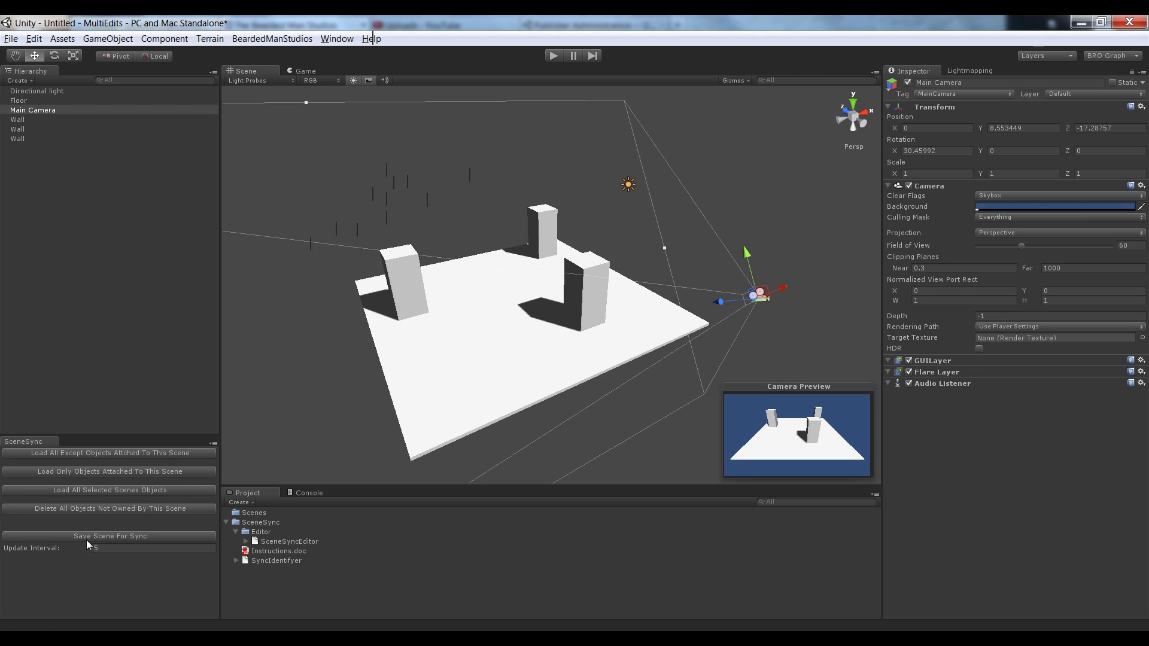
Save the scene for sync as Land in the Scenes folder
{"action": "left_click", "coordinate": [139, 537]}
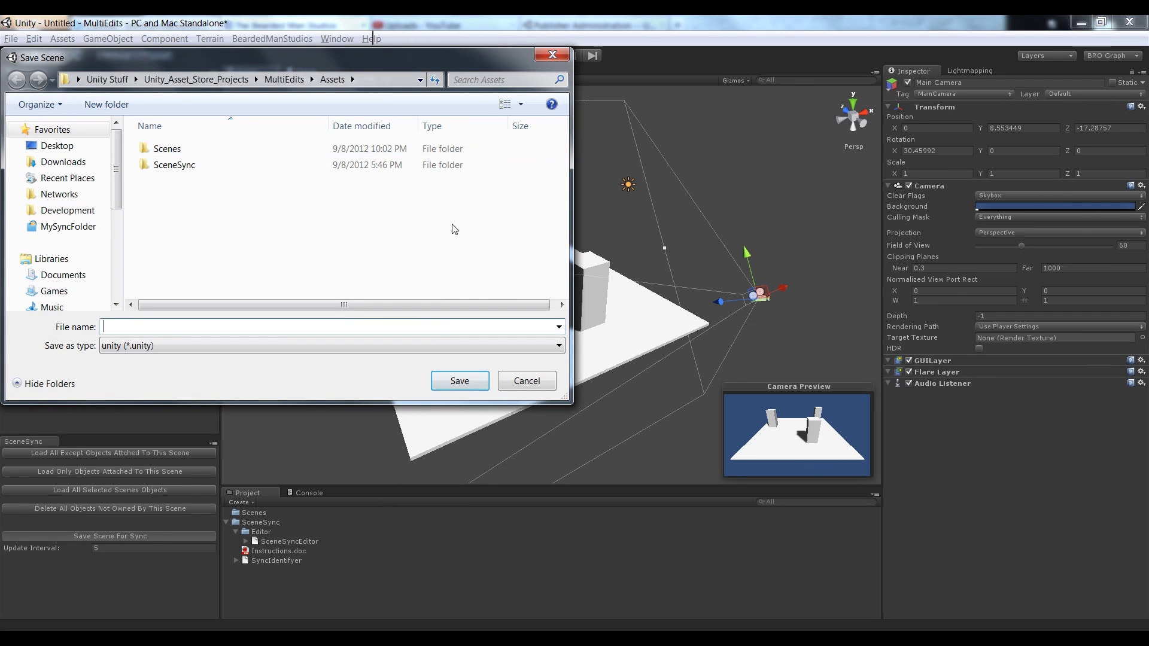
{"action": "double_click", "coordinate": [423, 149]}
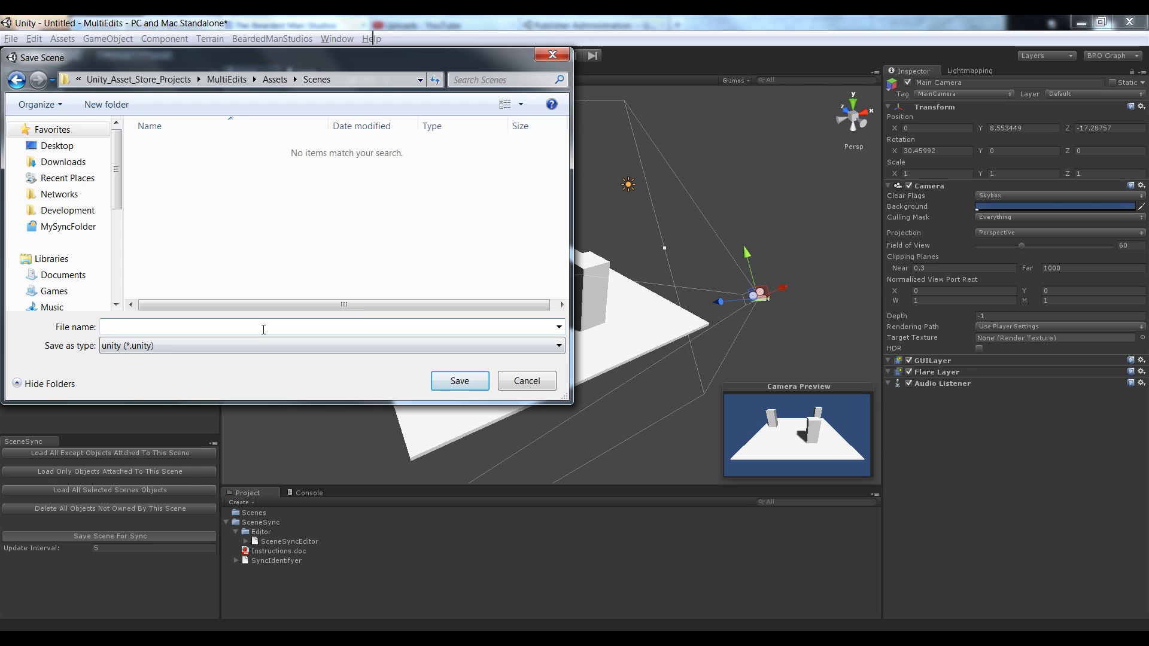
{"action": "type", "text": "Land"}
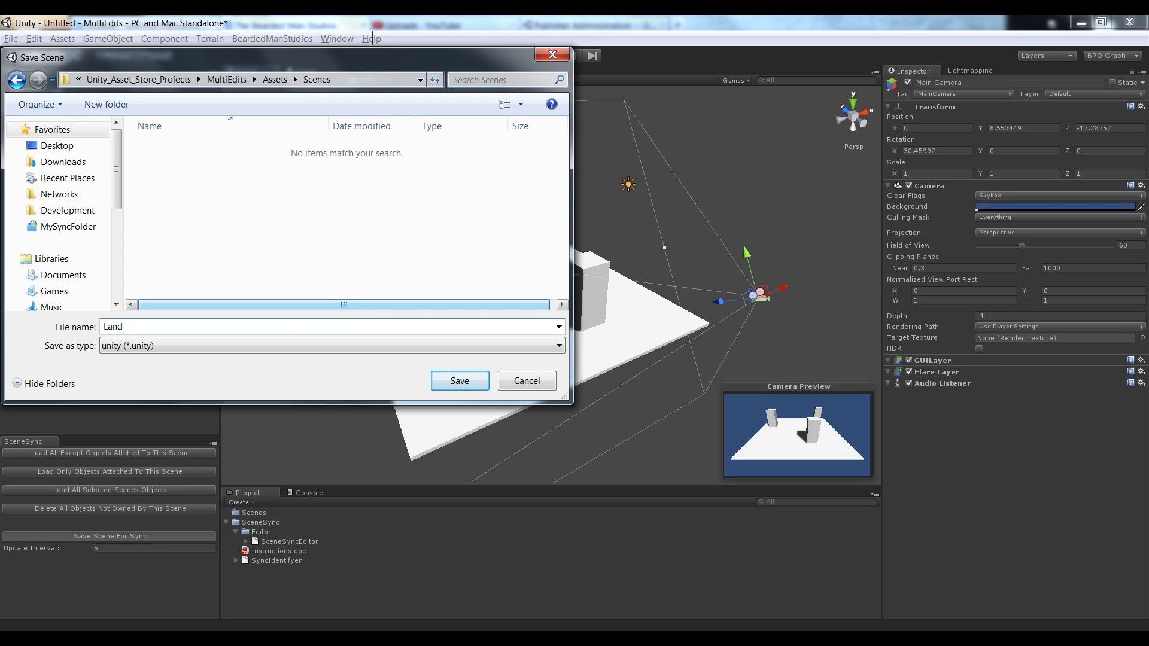
{"action": "key", "text": "Return"}
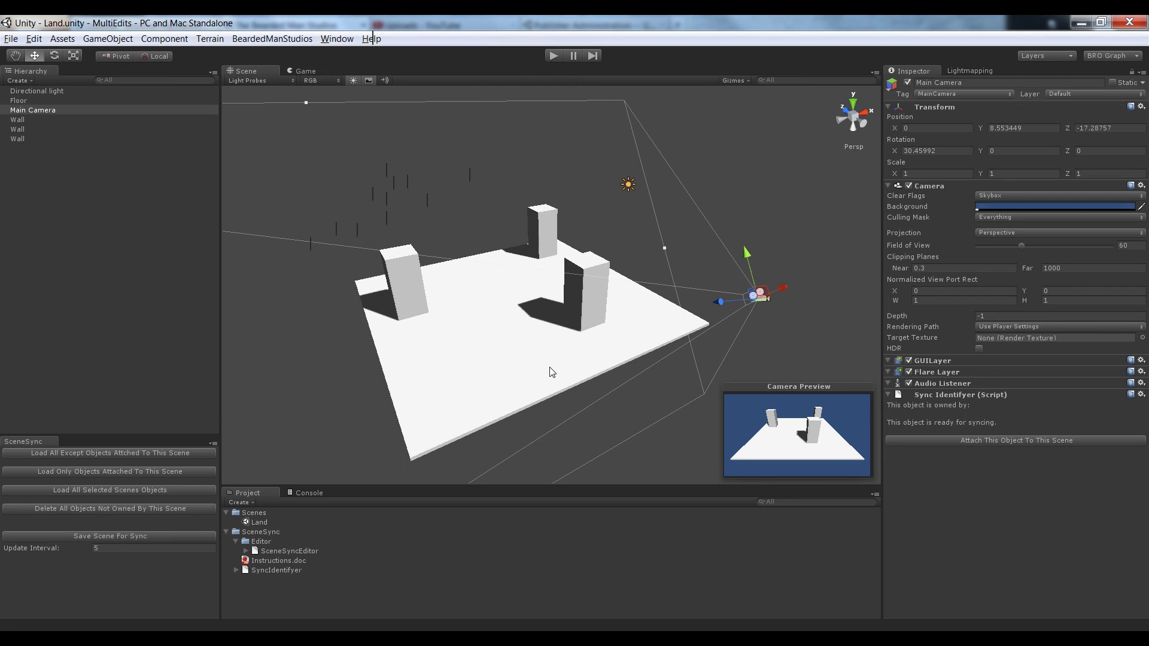
Select all objects in the scene and attach them to this scene through their Sync Identifyer script
{"action": "left_click_drag", "start_coordinate": [651, 363], "coordinate": [563, 264], "text": "alt"}
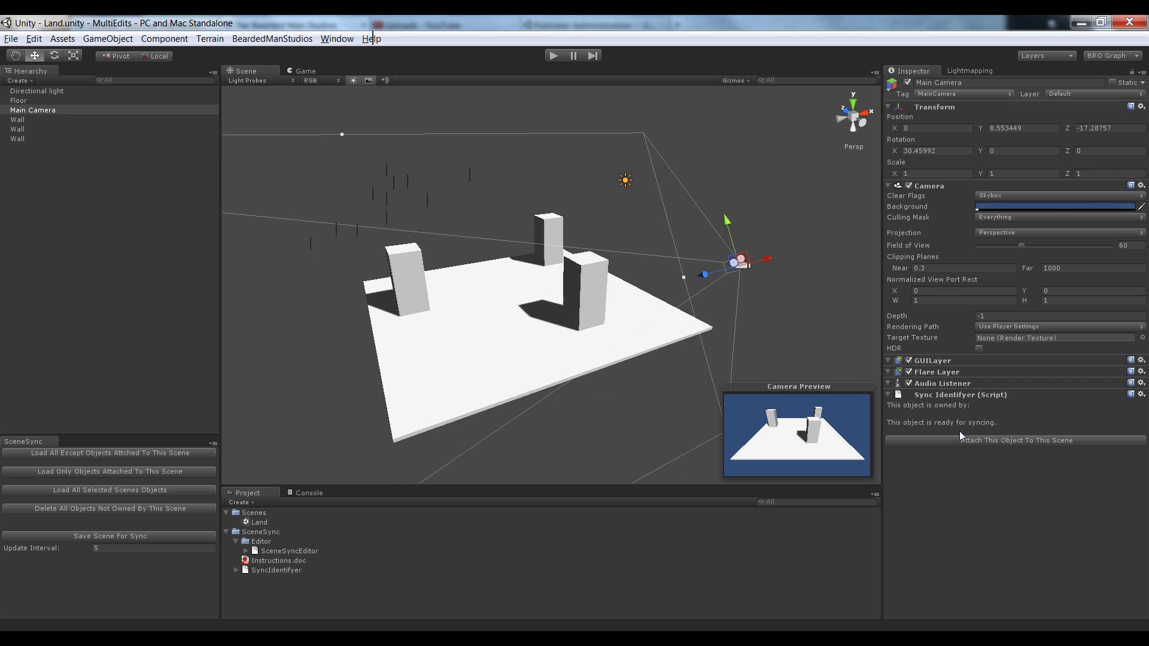
{"action": "left_click", "coordinate": [408, 287]}
{"action": "left_click", "coordinate": [528, 359]}
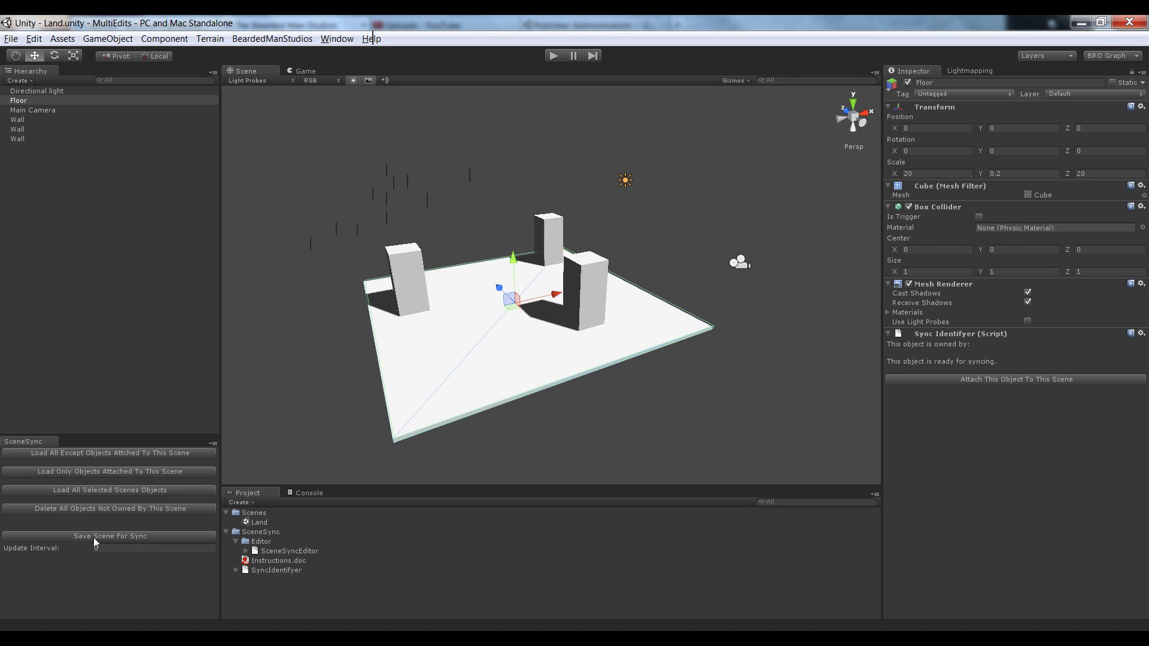
{"action": "scroll", "coordinate": [470, 400], "scroll_direction": "down", "scroll_amount": 3}
{"action": "key", "text": "ctrl+a"}
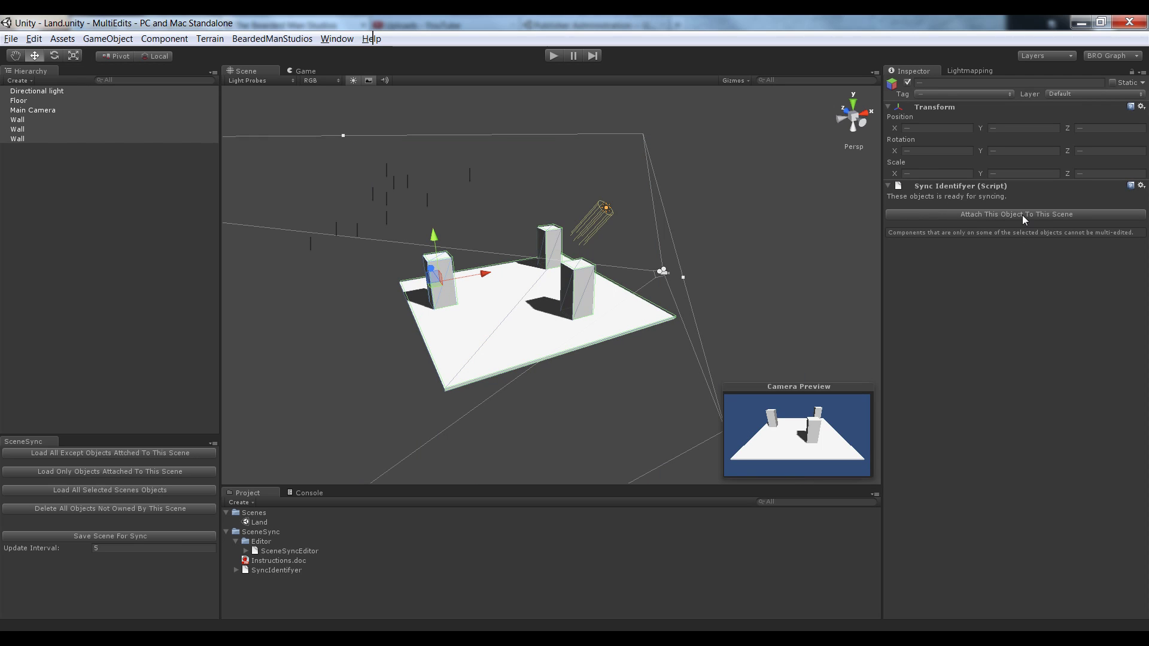
{"action": "left_click", "coordinate": [1042, 216]}
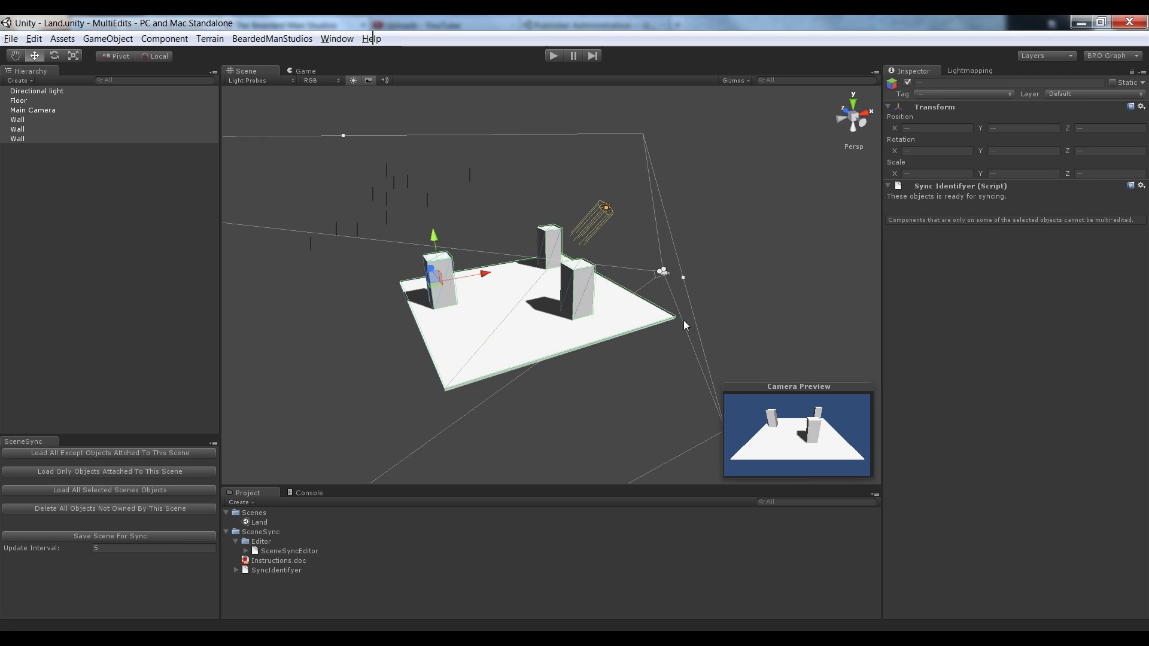
Select the Land scene asset and one of the walls to check which scene owns the wall
{"action": "scroll", "coordinate": [688, 330], "scroll_direction": "up", "scroll_amount": 3}
{"action": "left_click", "coordinate": [259, 523]}
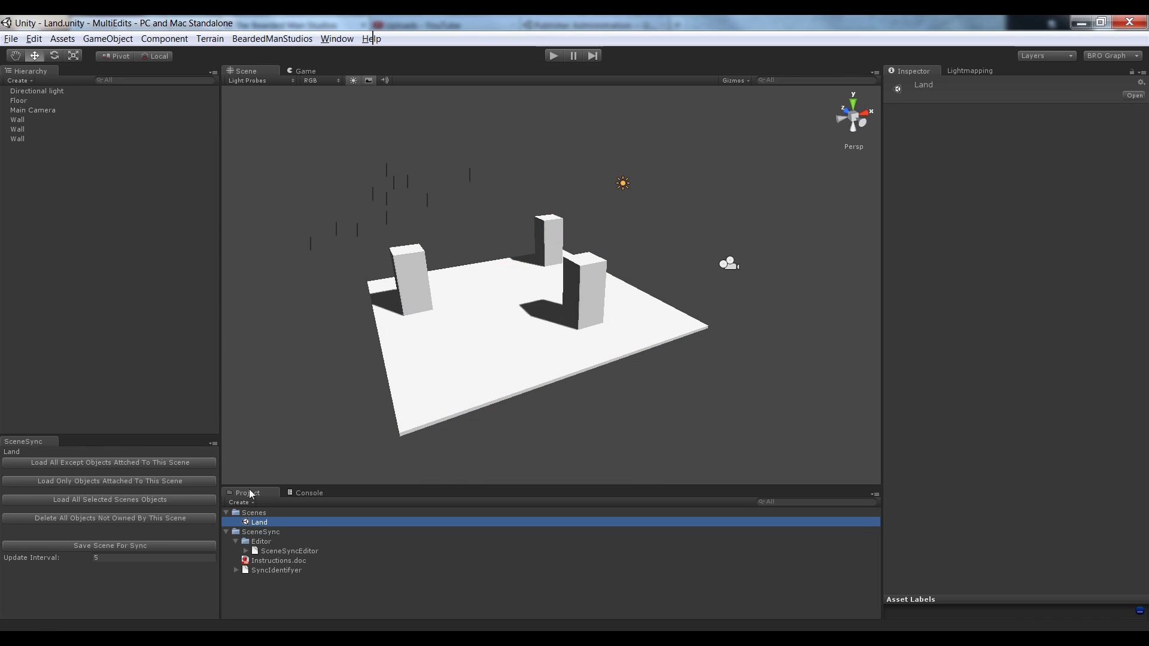
{"action": "left_click", "coordinate": [440, 277]}
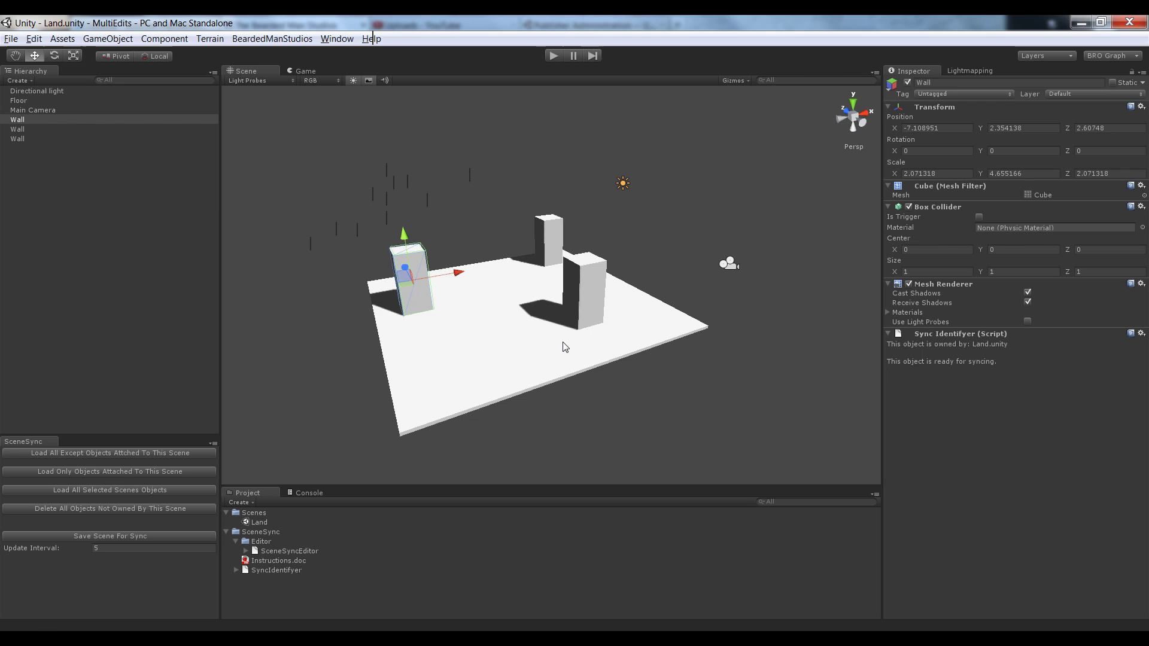
Select the other two walls to check which scene owns them
{"action": "left_click", "coordinate": [591, 277]}
{"action": "left_click", "coordinate": [555, 216]}
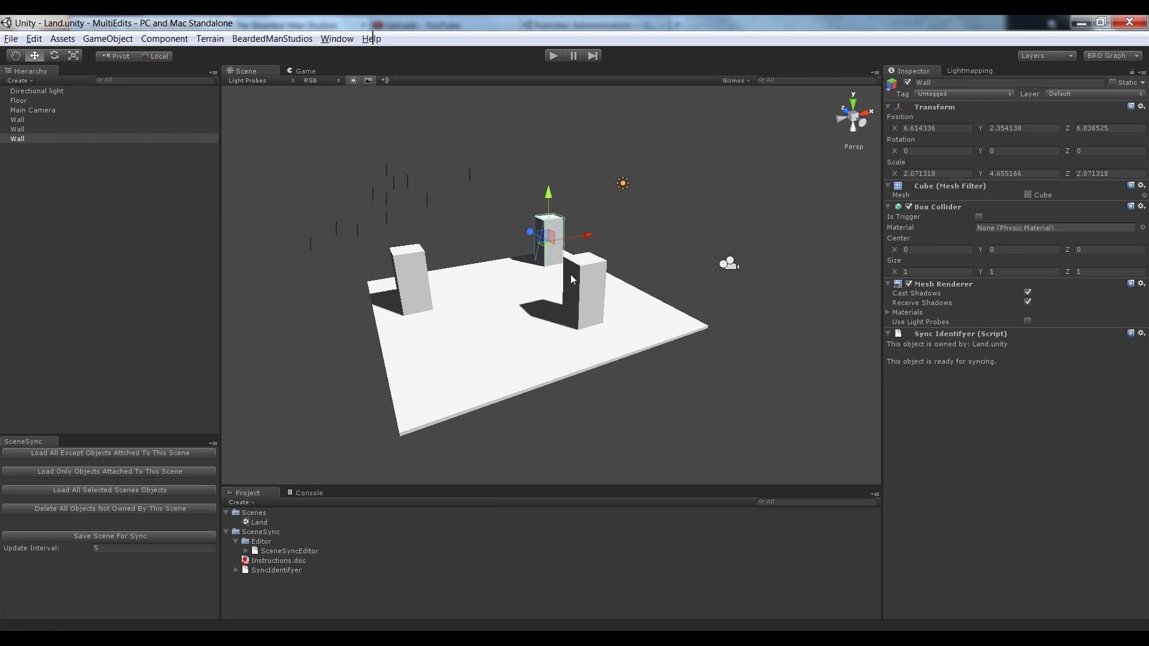
{"action": "left_click", "coordinate": [247, 512]}
{"action": "right_click", "coordinate": [248, 512]}
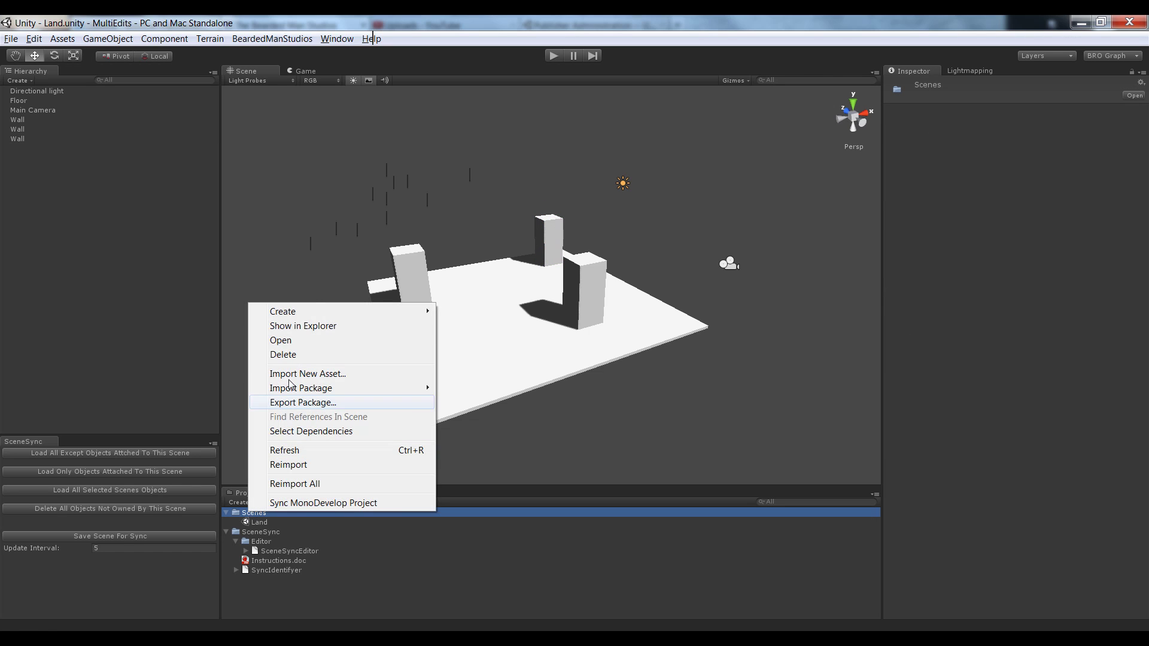
{"action": "mouse_move", "coordinate": [315, 313]}
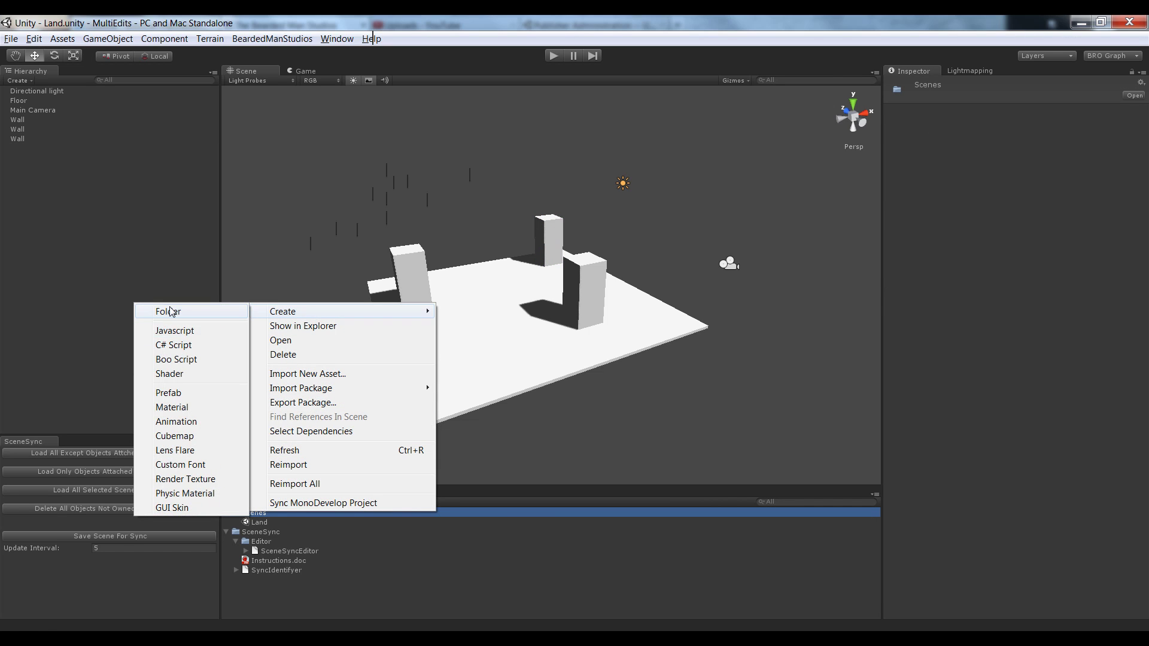
{"action": "left_click", "coordinate": [171, 265]}
Create a new scene and save it as Land_Cubes_Jordon in the Scenes folder
{"action": "left_click", "coordinate": [12, 39]}
{"action": "left_click", "coordinate": [43, 55]}
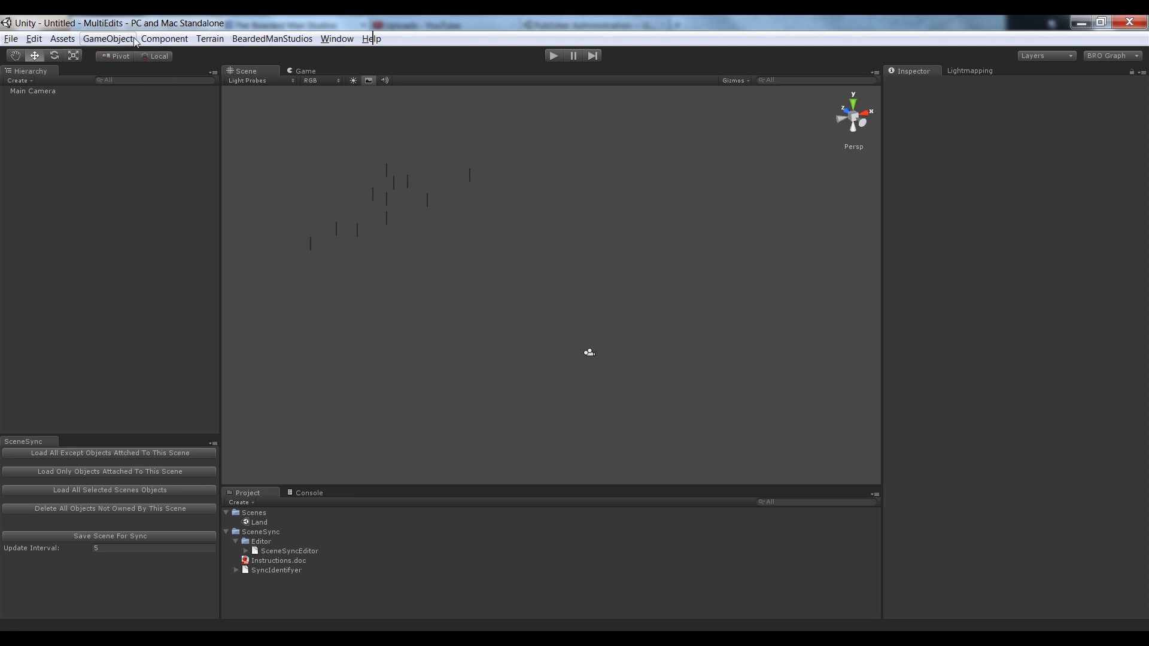
{"action": "key", "text": "ctrl+s"}
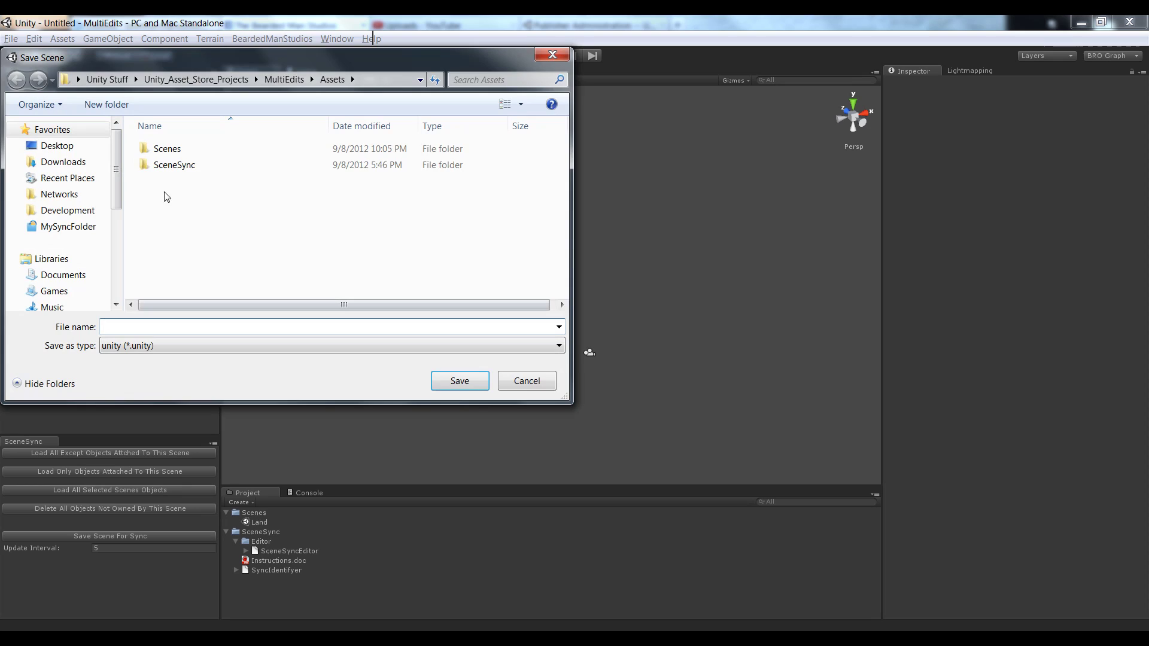
{"action": "left_click", "coordinate": [166, 151]}
{"action": "double_click", "coordinate": [166, 151]}
{"action": "left_click", "coordinate": [162, 327]}
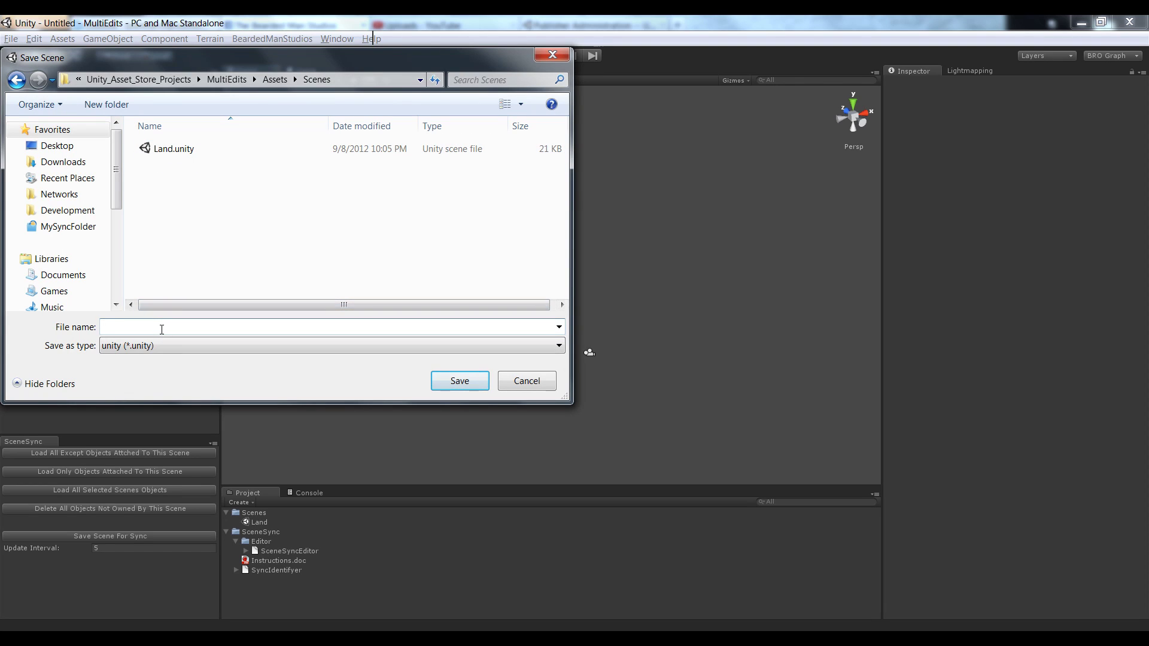
{"action": "type", "text": "Land_Cubes_Jordon"}
{"action": "key", "text": "Return"}
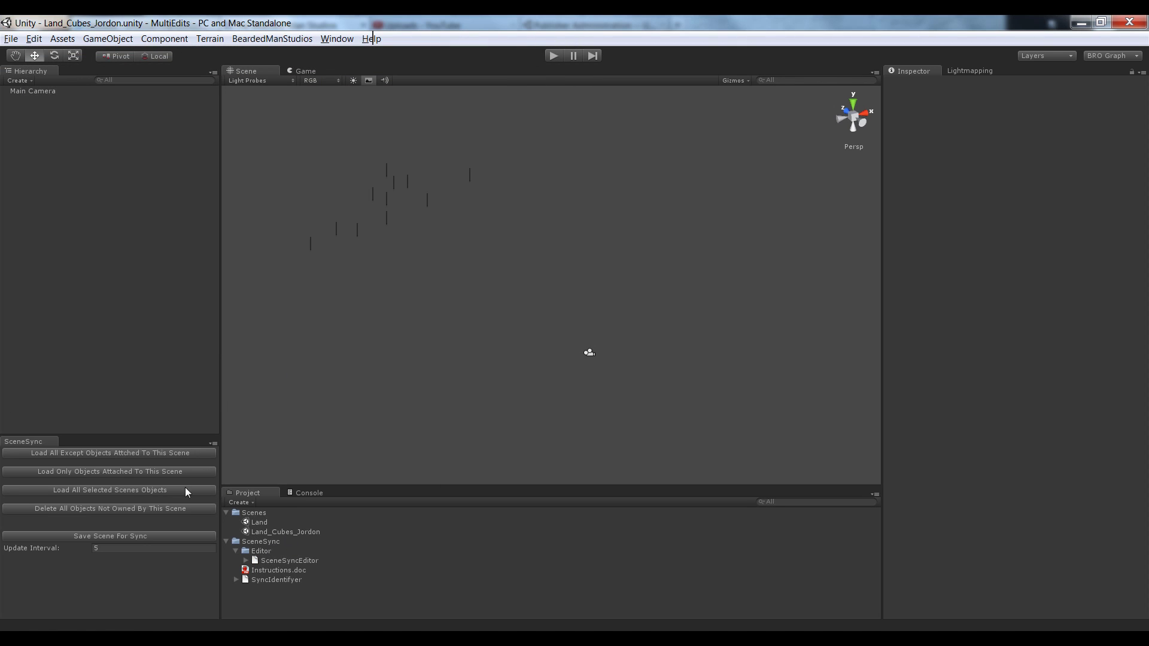
Load everything from the Land scene except objects attached to this scene, and turn on scene lighting in the viewport
{"action": "left_click", "coordinate": [249, 523]}
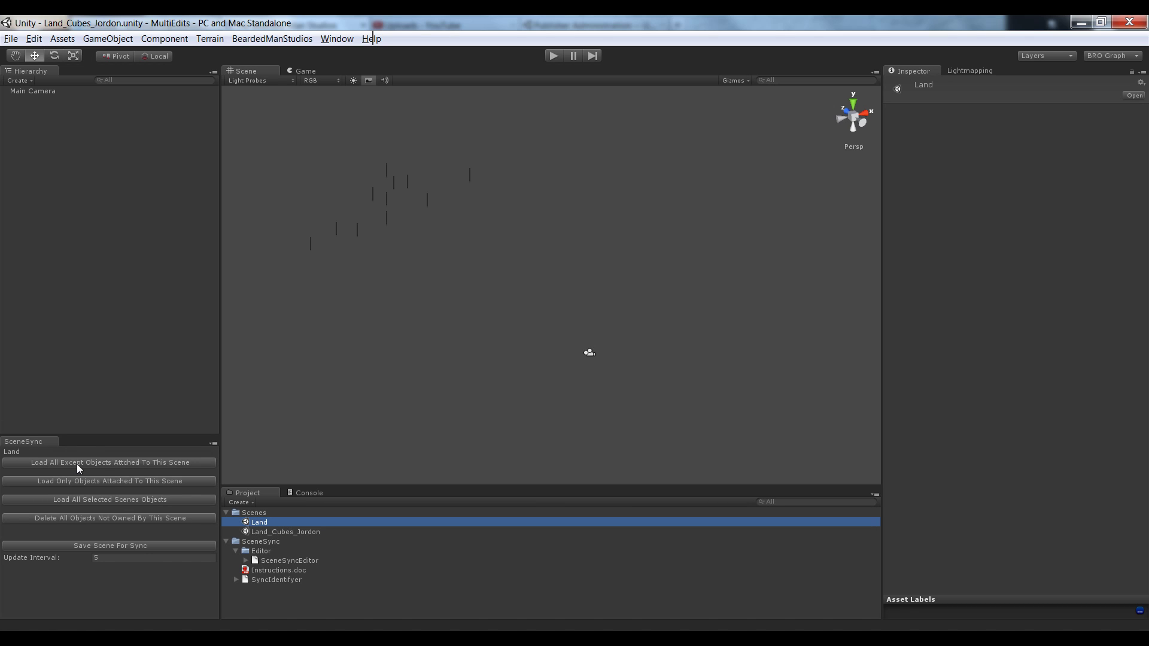
{"action": "left_click", "coordinate": [156, 462]}
{"action": "left_click_drag", "start_coordinate": [554, 322], "coordinate": [623, 311], "text": "alt"}
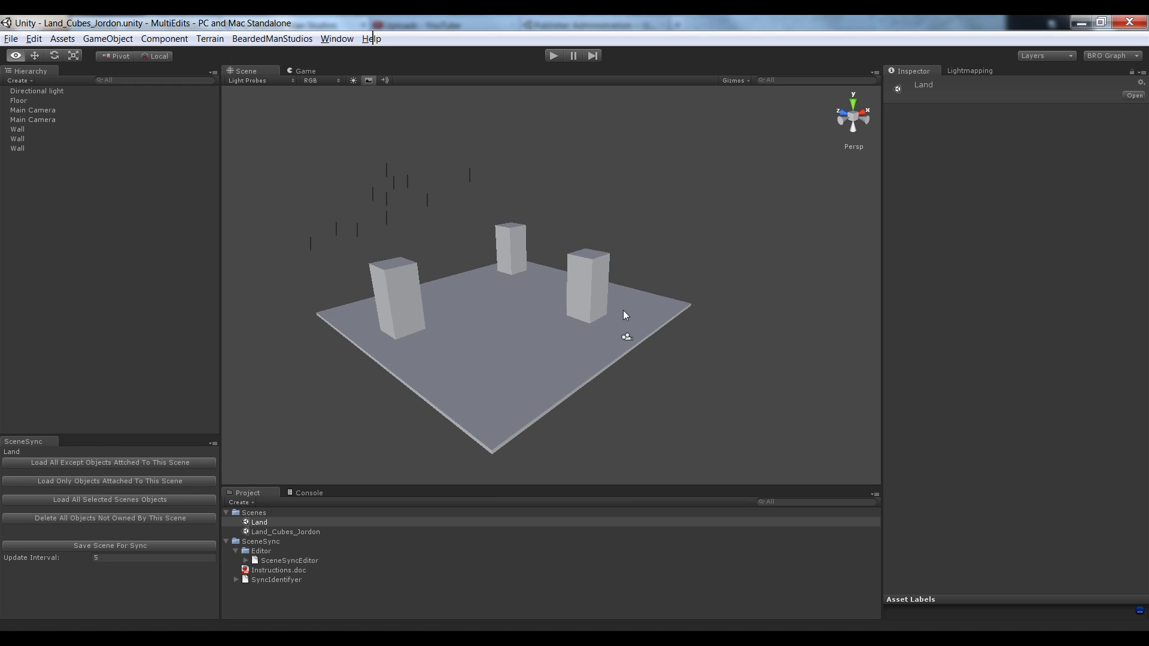
{"action": "left_click", "coordinate": [354, 81]}
Delete the new scene's default main camera at Y 1, Z -10, keeping the one loaded from Land
{"action": "left_click_drag", "start_coordinate": [536, 273], "coordinate": [572, 356], "text": "alt"}
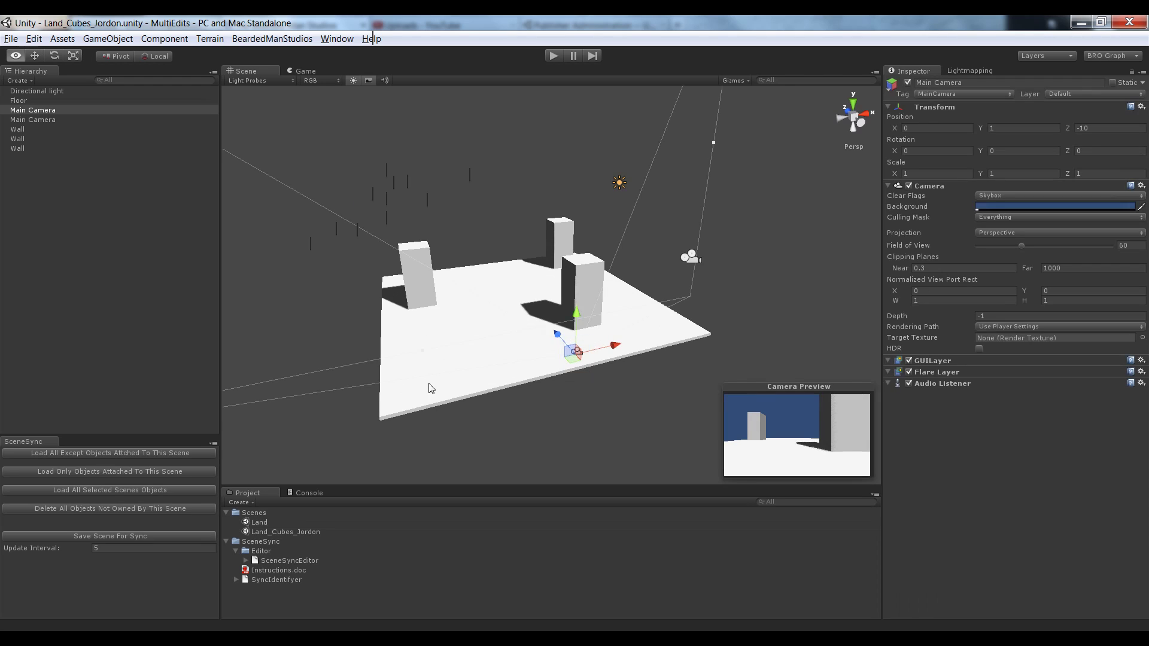
{"action": "left_click_drag", "start_coordinate": [431, 386], "coordinate": [510, 375], "text": "alt"}
{"action": "left_click", "coordinate": [623, 180]}
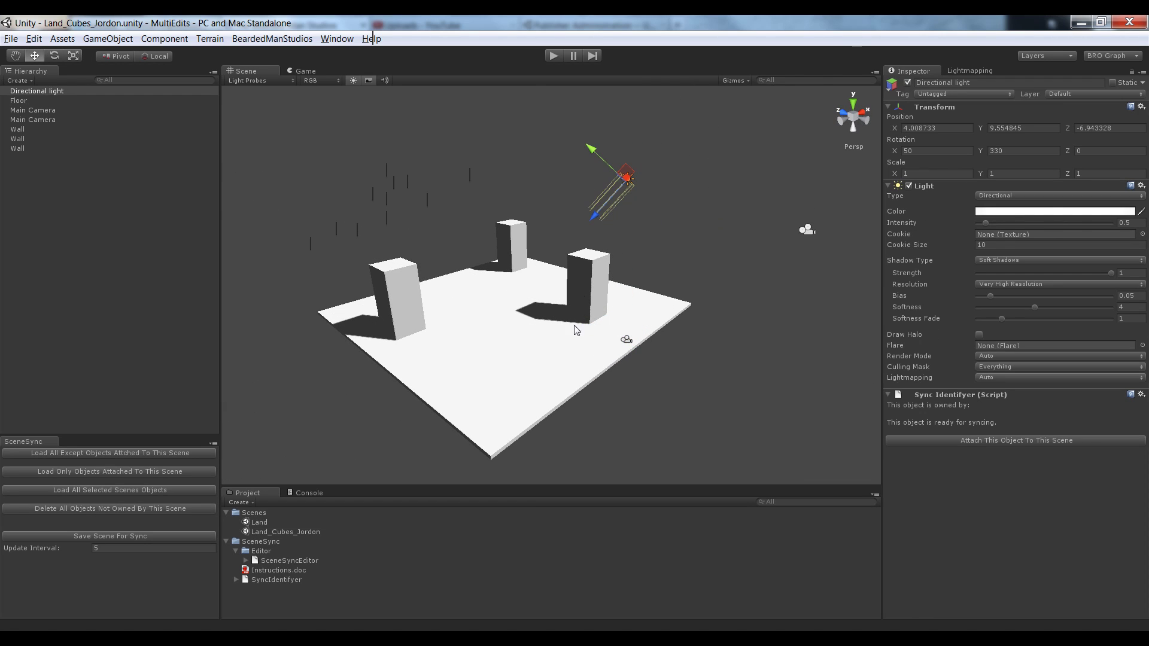
{"action": "left_click_drag", "start_coordinate": [599, 312], "coordinate": [650, 378]}
{"action": "key", "text": "Delete"}
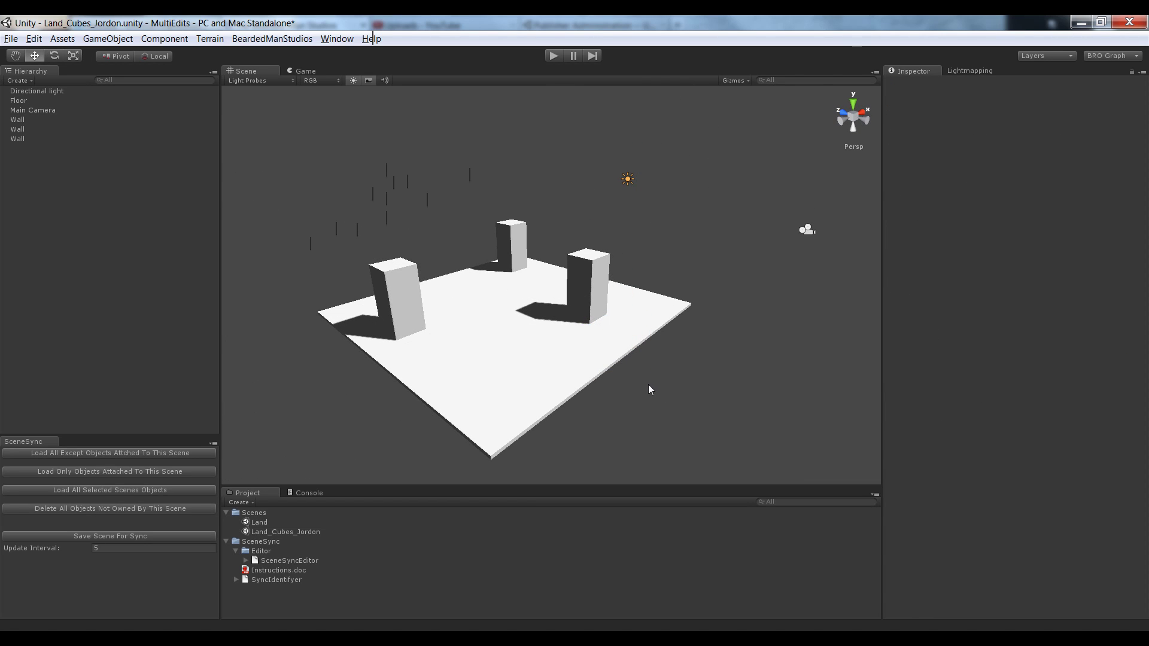
Select the directional light to check which scene owns it, and deselect it again
{"action": "left_click_drag", "start_coordinate": [683, 328], "coordinate": [695, 175], "text": "alt"}
{"action": "left_click_drag", "start_coordinate": [695, 174], "coordinate": [757, 245]}
{"action": "left_click", "coordinate": [593, 180]}
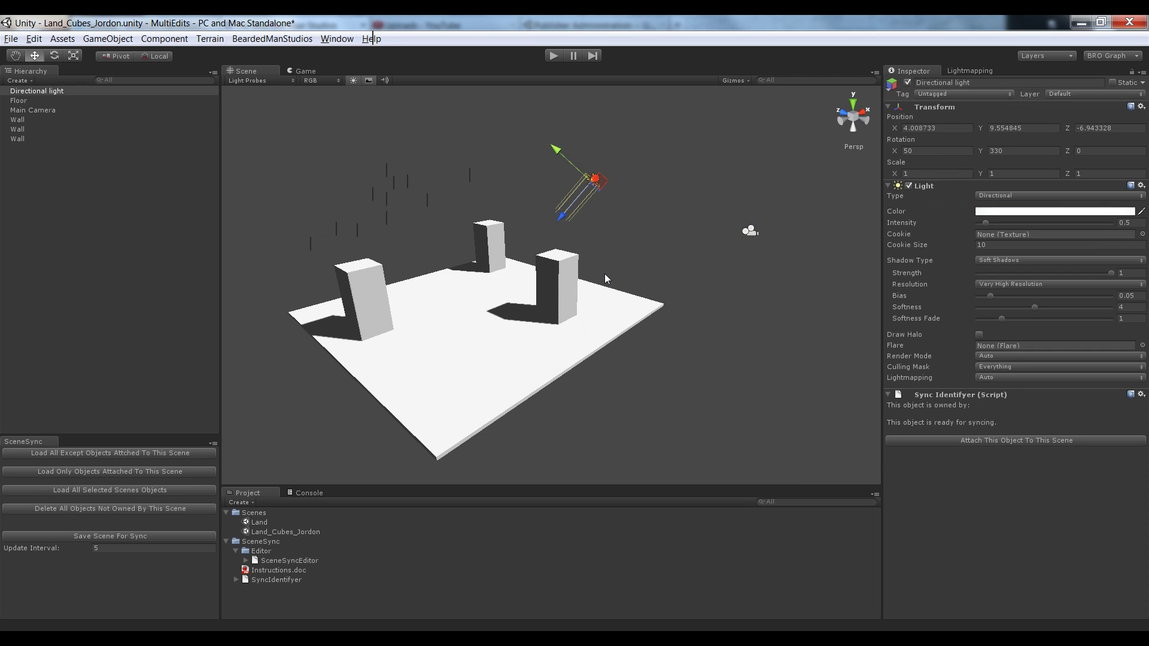
{"action": "left_click", "coordinate": [653, 272]}
{"action": "left_click_drag", "start_coordinate": [653, 268], "coordinate": [562, 251], "text": "alt"}
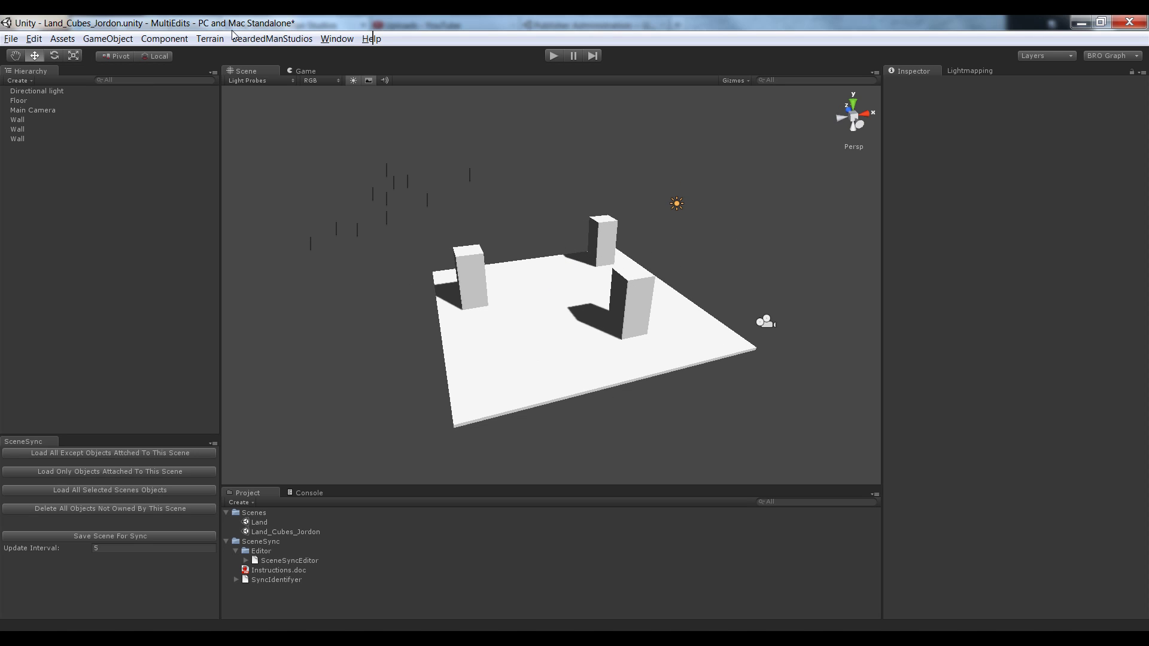
{"action": "left_click", "coordinate": [108, 38]}
{"action": "left_click", "coordinate": [17, 81]}
{"action": "left_click", "coordinate": [13, 82]}
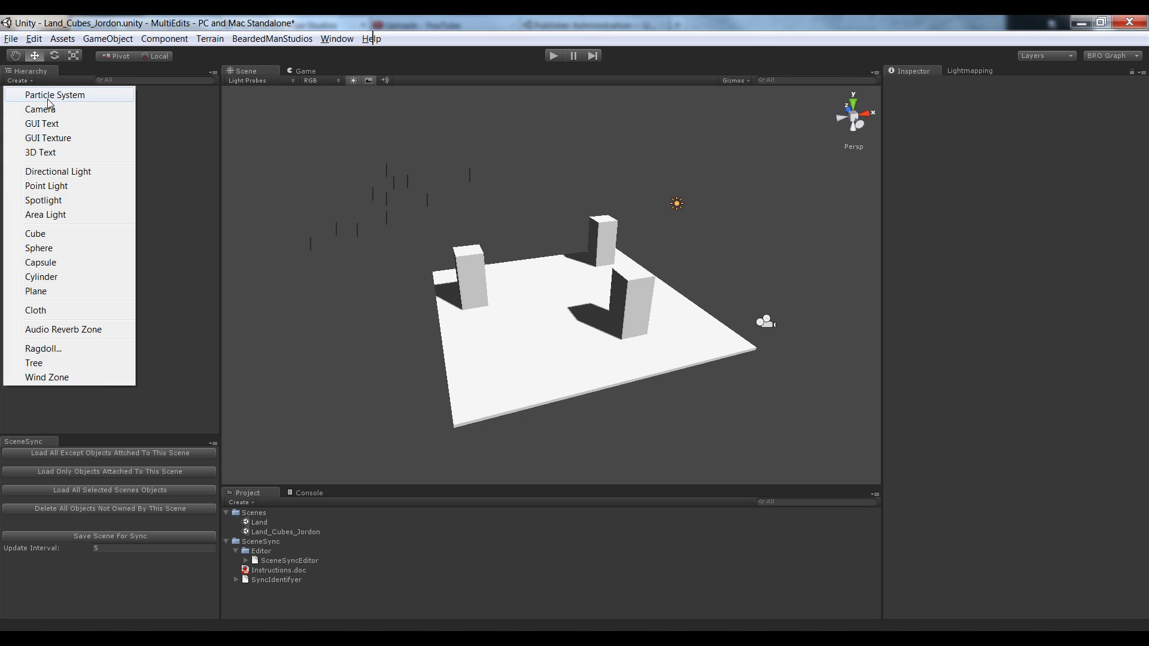
{"action": "left_click", "coordinate": [205, 256]}
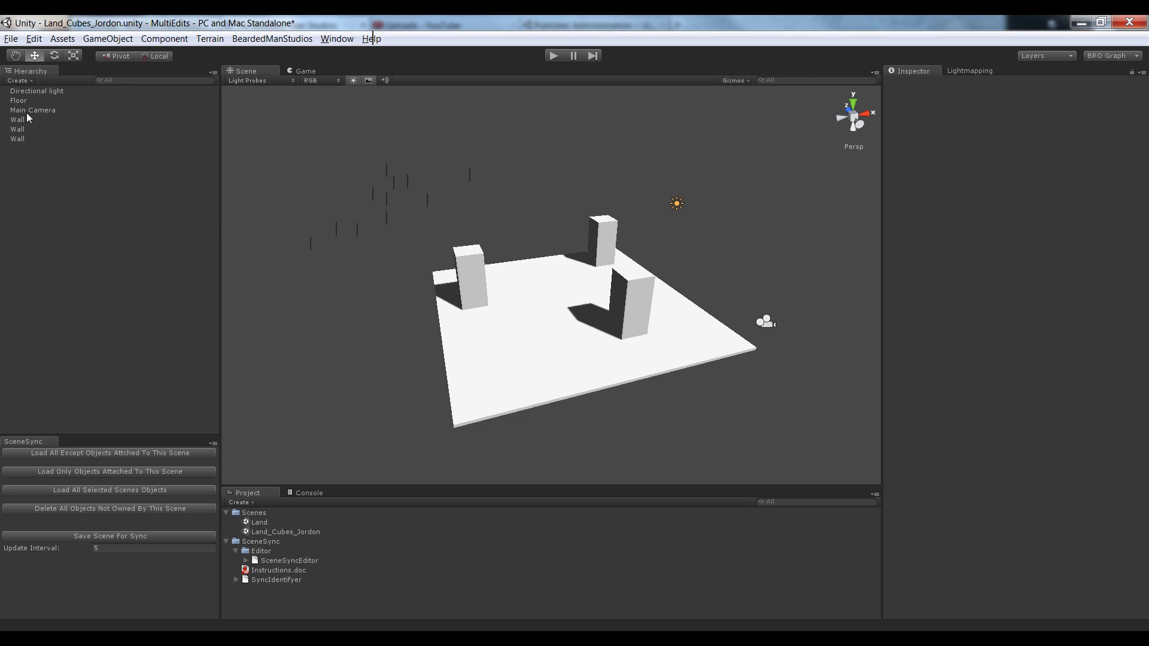
Add a cube above the floor at about X -0.96, Y 4.72, Z -3.23, rotated to about X -40.6, Y -60.3, Z 10.6
{"action": "left_click", "coordinate": [14, 80]}
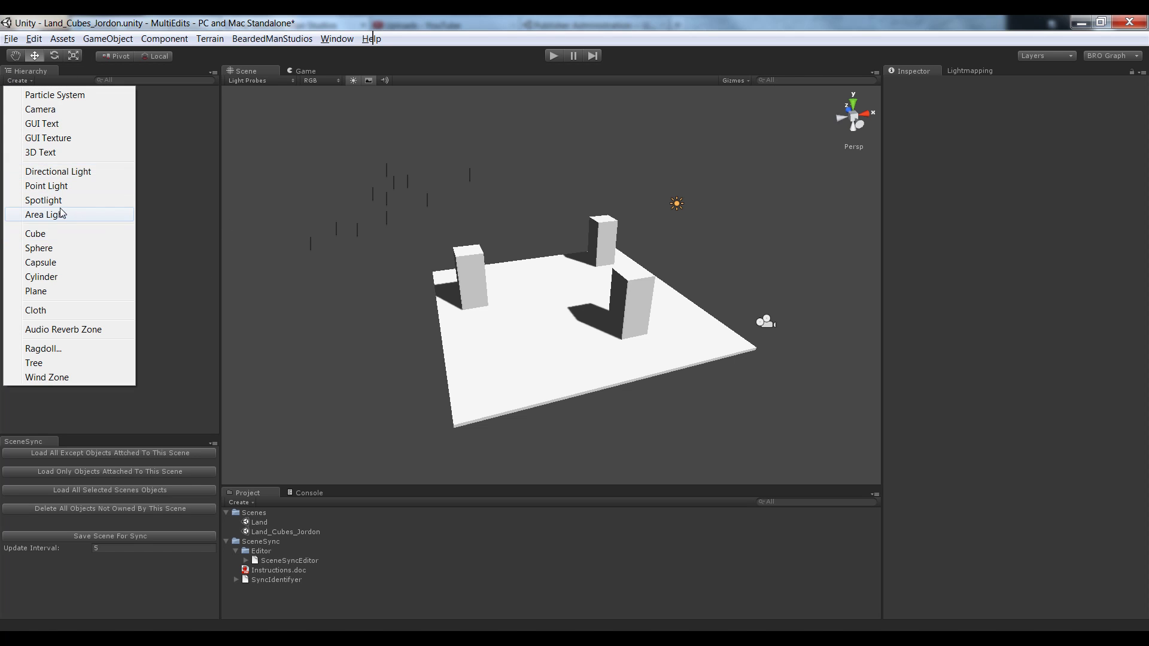
{"action": "left_click", "coordinate": [61, 238]}
{"action": "key", "text": "e"}
{"action": "left_click_drag", "start_coordinate": [542, 281], "coordinate": [598, 242]}
{"action": "key", "text": "w"}
Add a Rigidbody physics component to the rotated cube
{"action": "left_click", "coordinate": [164, 39]}
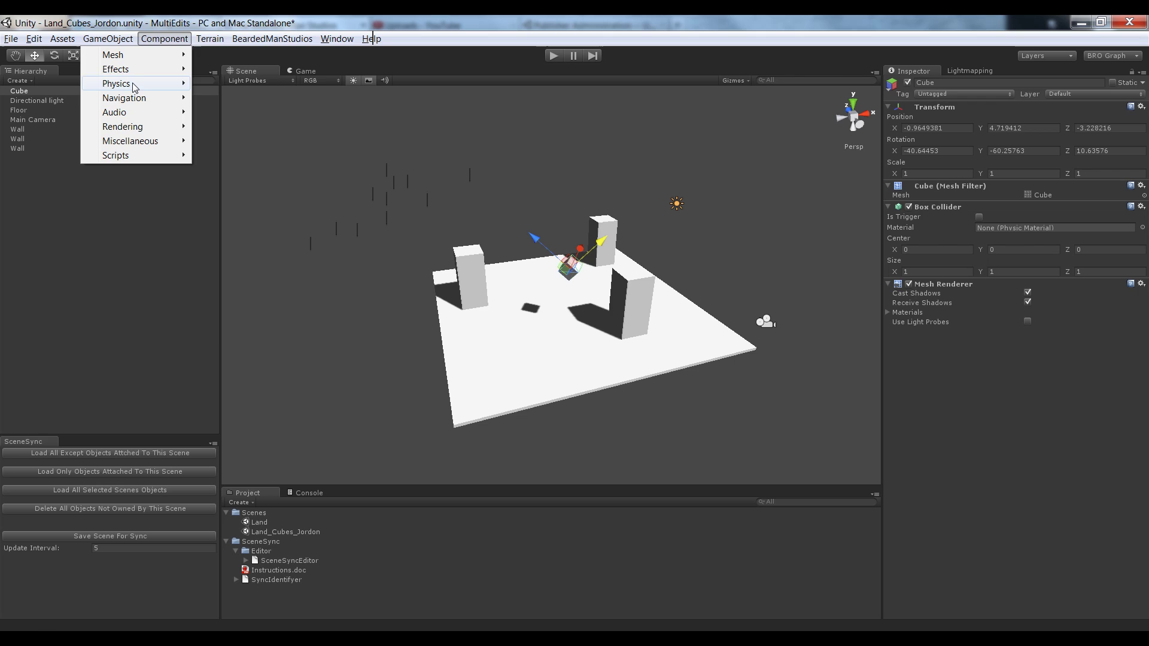
{"action": "mouse_move", "coordinate": [135, 84]}
{"action": "left_click", "coordinate": [231, 84]}
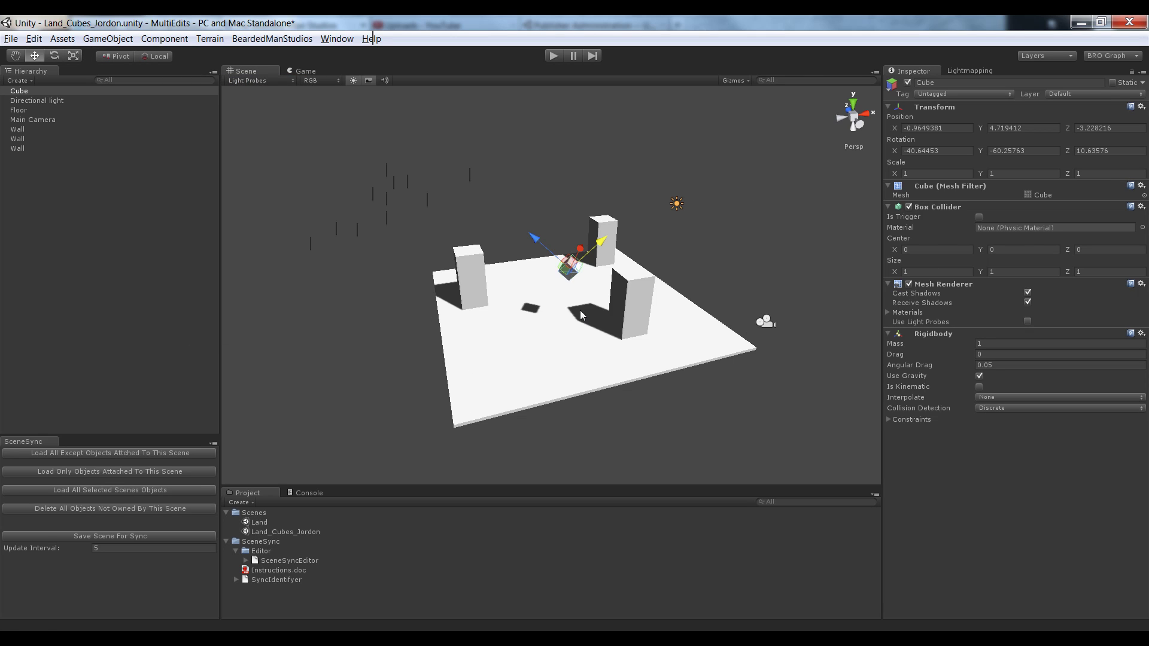
Add a second cube at about X -5.92, Y 1.70, Z -2.21 and rotate it to about X 30.1, Y 27.4, Z -7.3
{"action": "left_click", "coordinate": [17, 81]}
{"action": "left_click", "coordinate": [24, 233]}
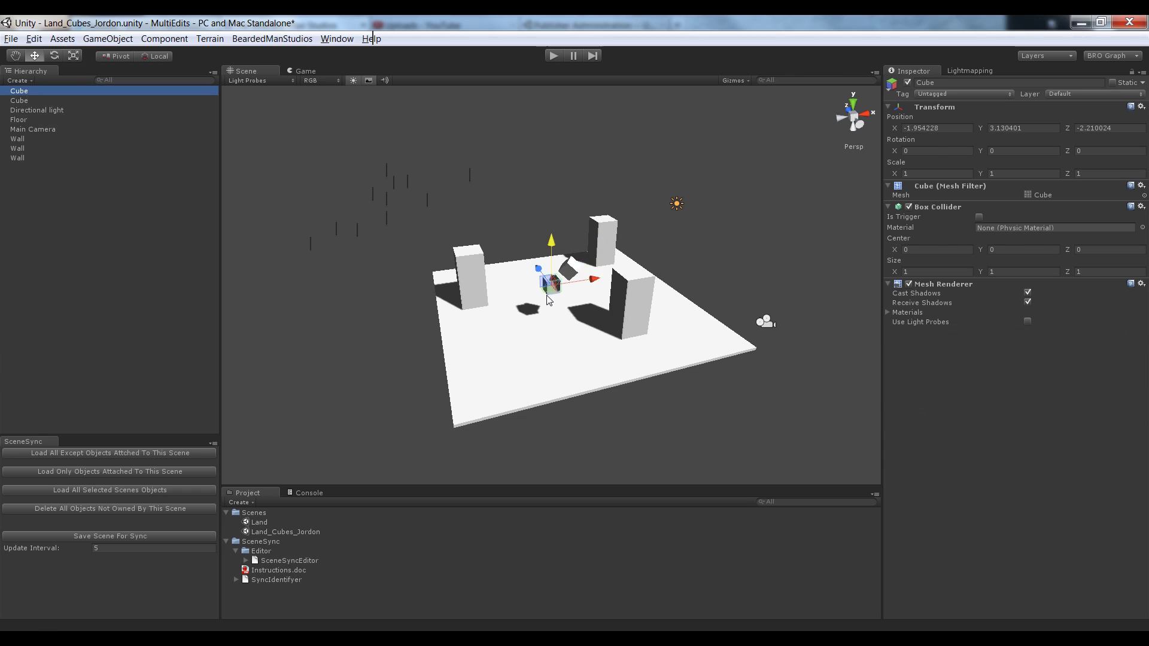
{"action": "left_click_drag", "start_coordinate": [549, 292], "coordinate": [495, 339]}
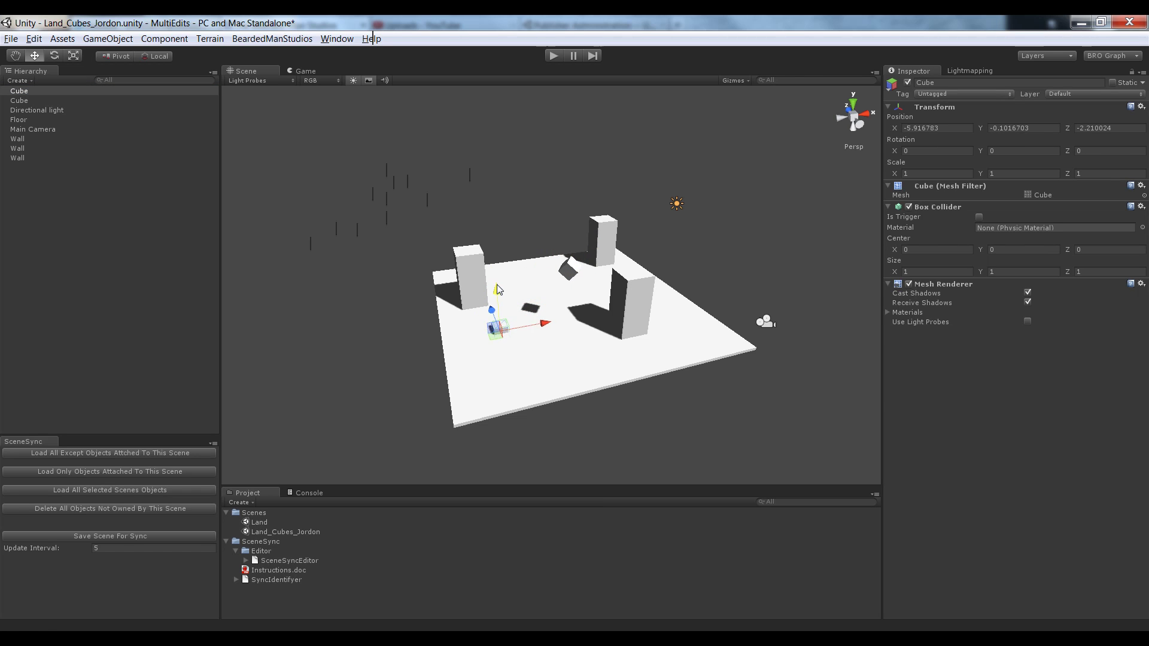
{"action": "mouse_move", "coordinate": [497, 289]}
{"action": "left_mouse_down"}
{"action": "mouse_move", "coordinate": [497, 272]}
{"action": "mouse_move", "coordinate": [502, 283]}
{"action": "left_mouse_up"}
{"action": "key", "text": "e"}
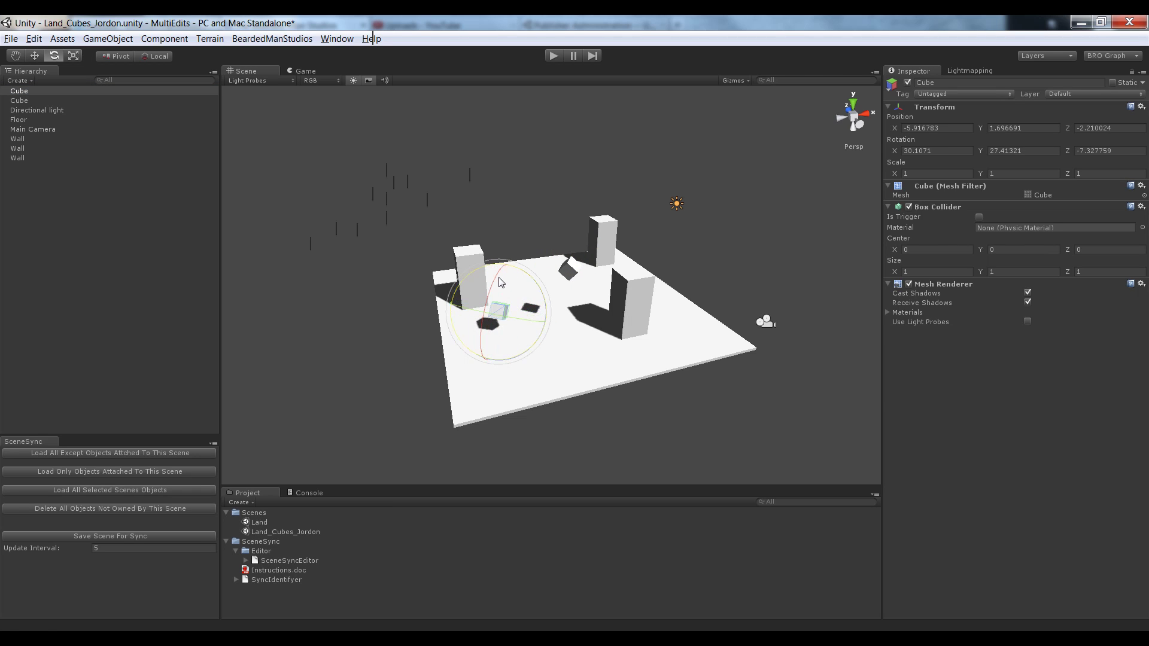
{"action": "left_click", "coordinate": [164, 39]}
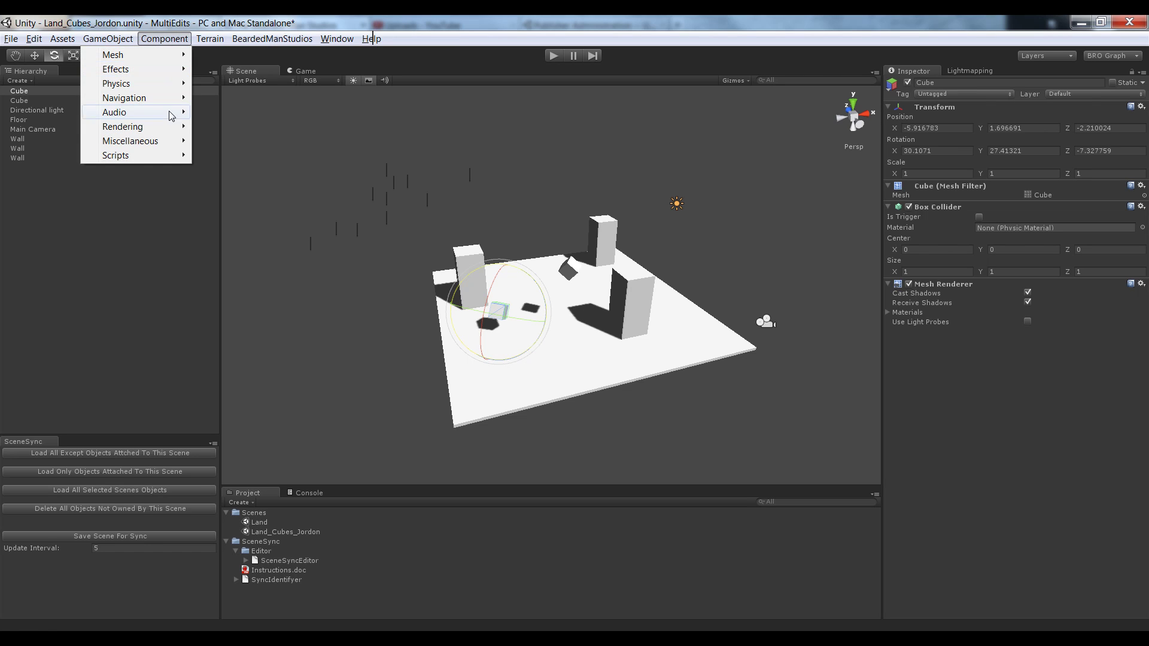
{"action": "mouse_move", "coordinate": [162, 155]}
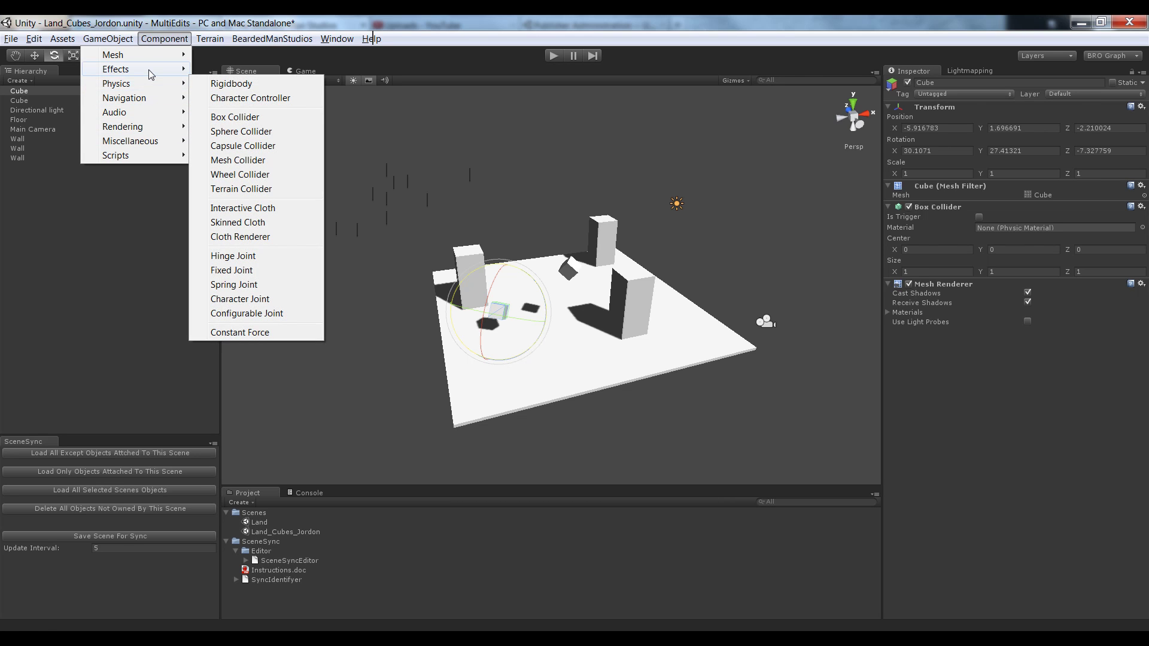
{"action": "mouse_move", "coordinate": [149, 70]}
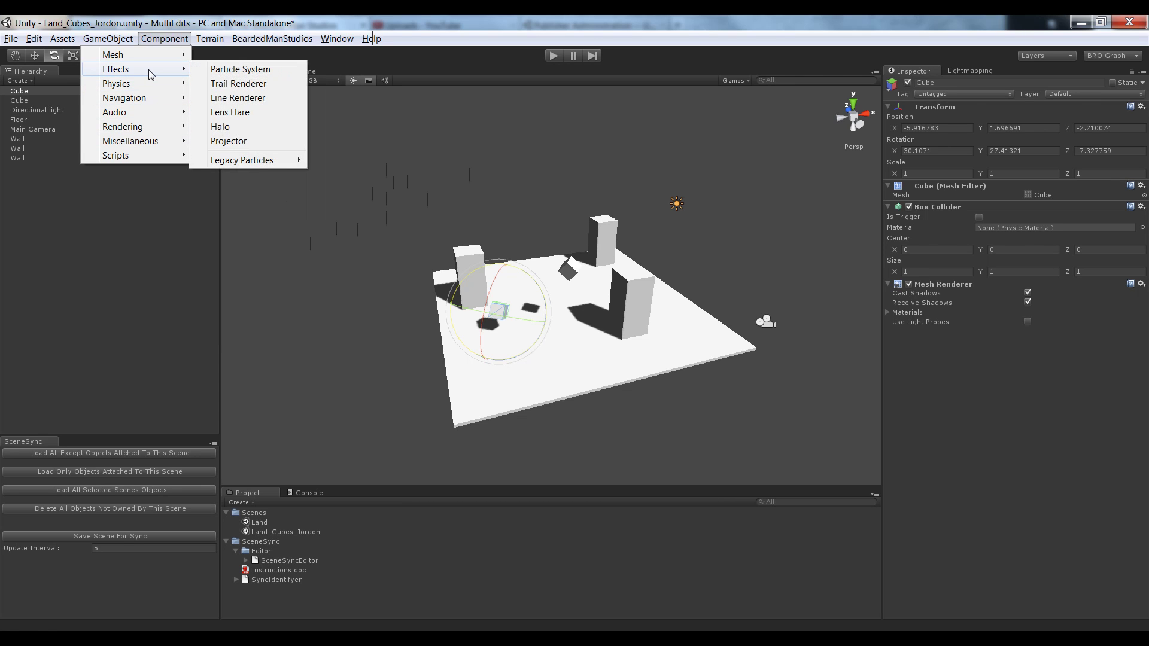
{"action": "left_click", "coordinate": [180, 21]}
Add a third cube and move it high above the floor to about X 1.05, Y 8.38, Z -6.44
{"action": "key", "text": "w"}
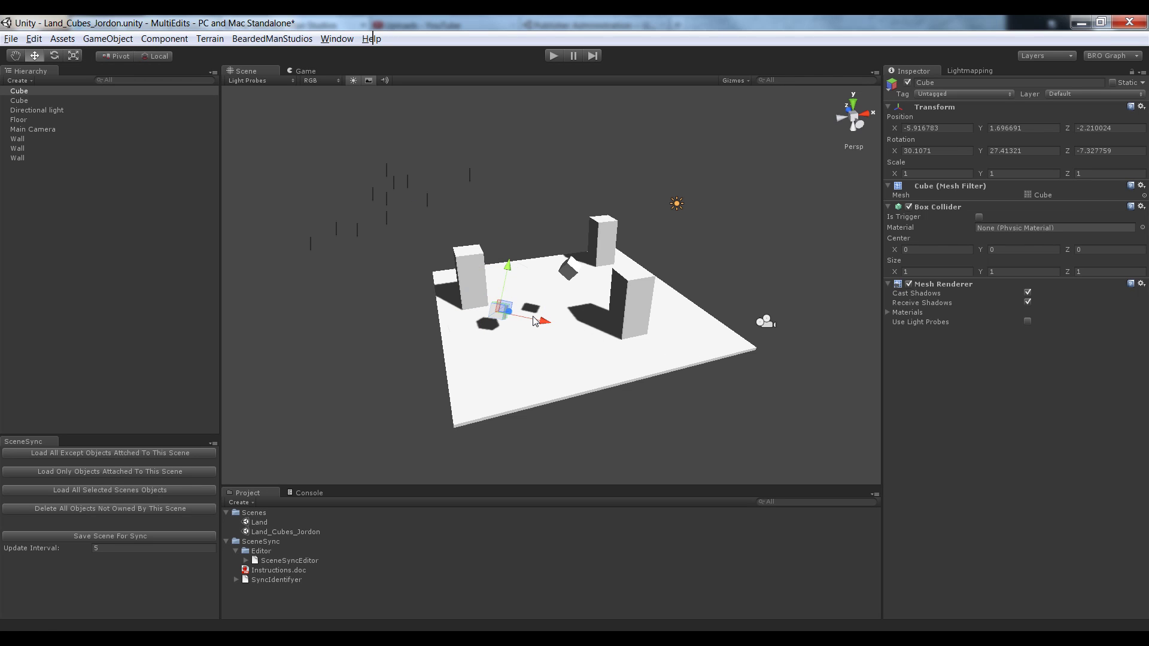
{"action": "left_click", "coordinate": [16, 80]}
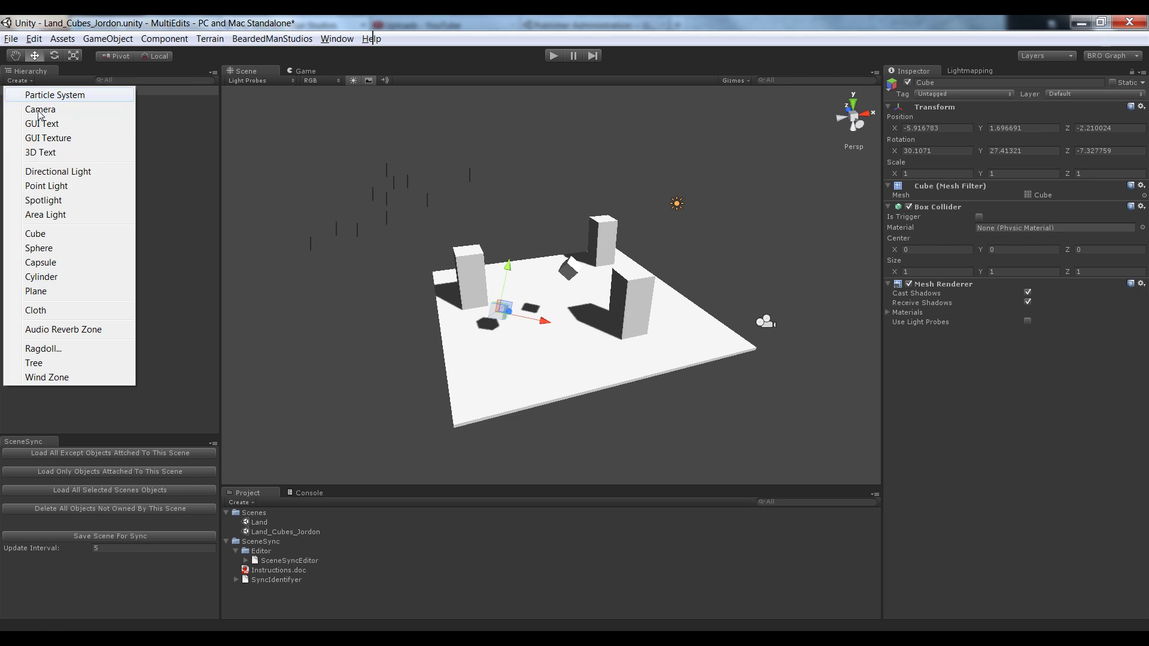
{"action": "left_click", "coordinate": [69, 234]}
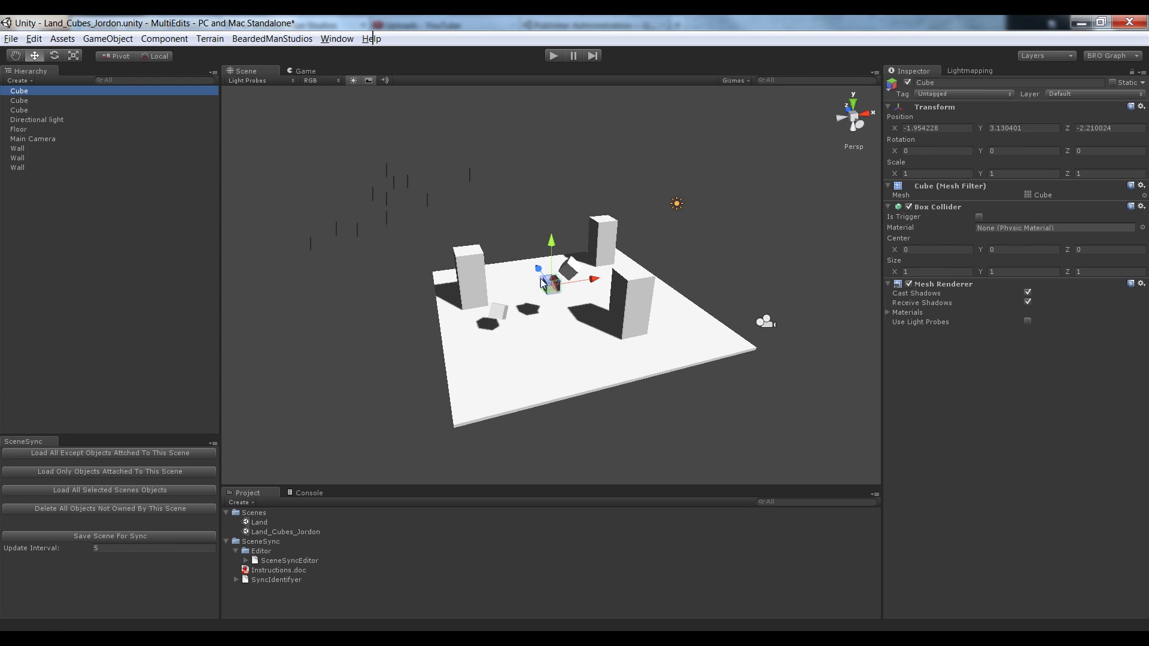
{"action": "left_click_drag", "start_coordinate": [548, 284], "coordinate": [715, 240]}
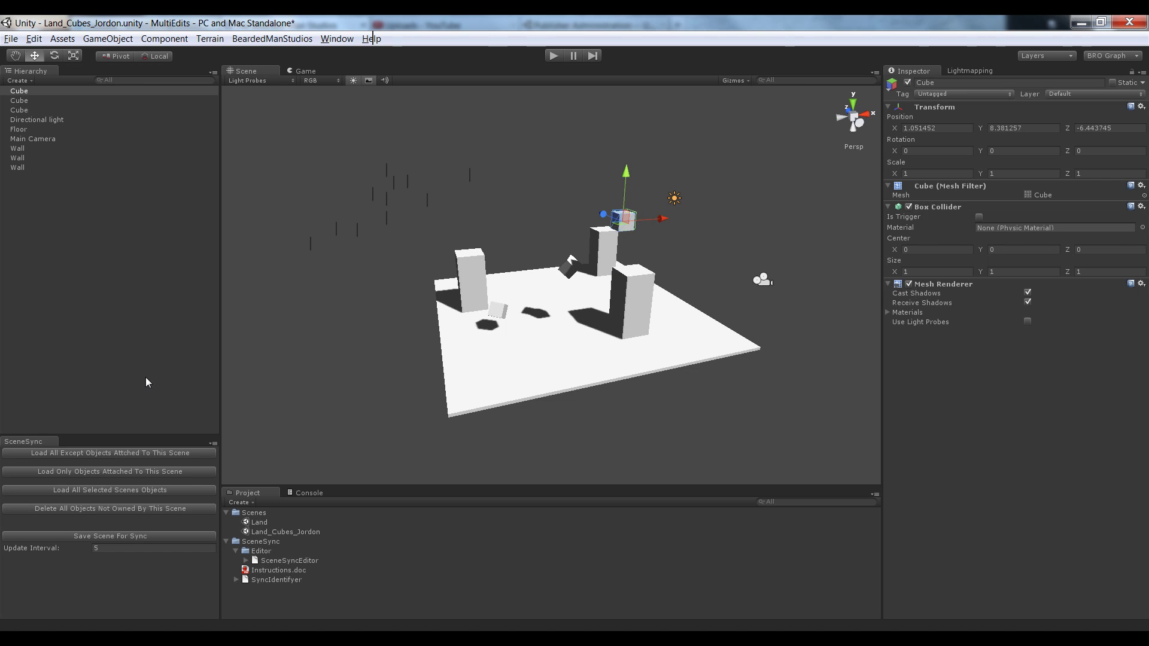
Save the scene for sync and attach the selected cube to this scene
{"action": "left_click", "coordinate": [105, 538]}
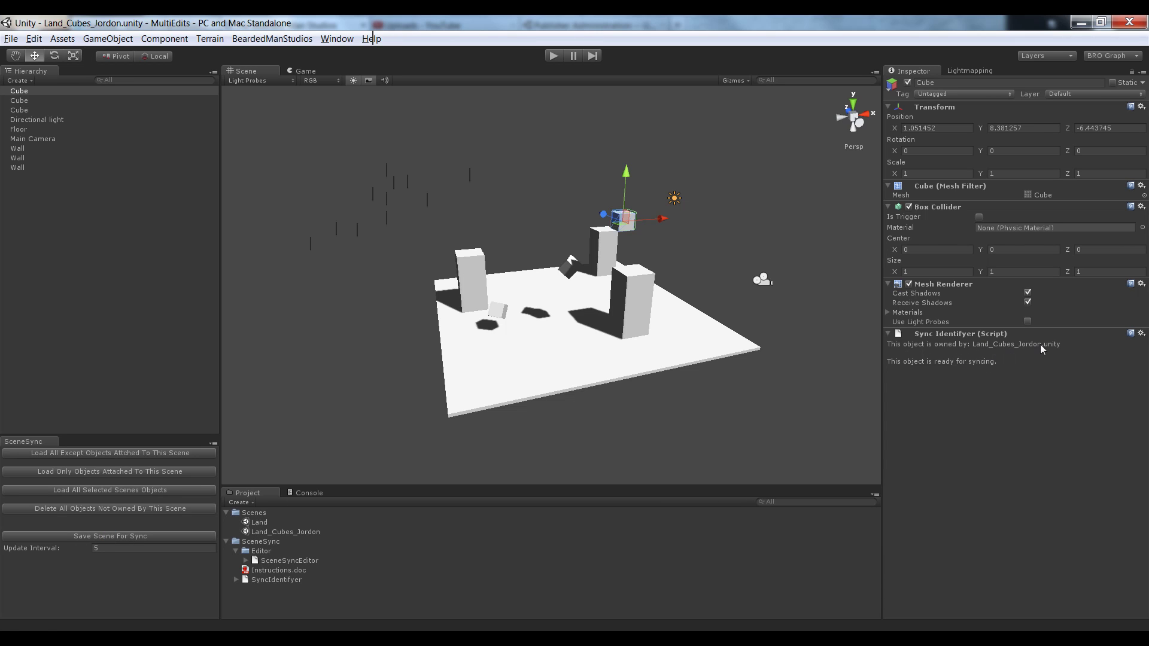
Select the floor, the three walls and the main camera in turn to check which scene owns each
{"action": "left_click", "coordinate": [559, 351]}
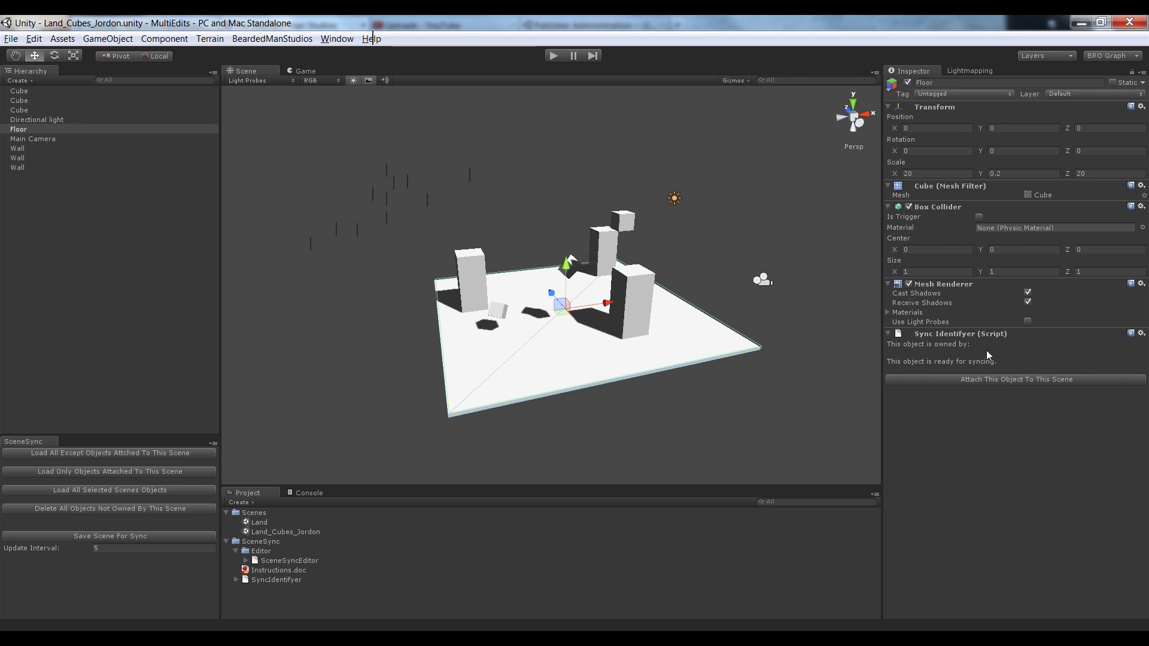
{"action": "left_click", "coordinate": [641, 292]}
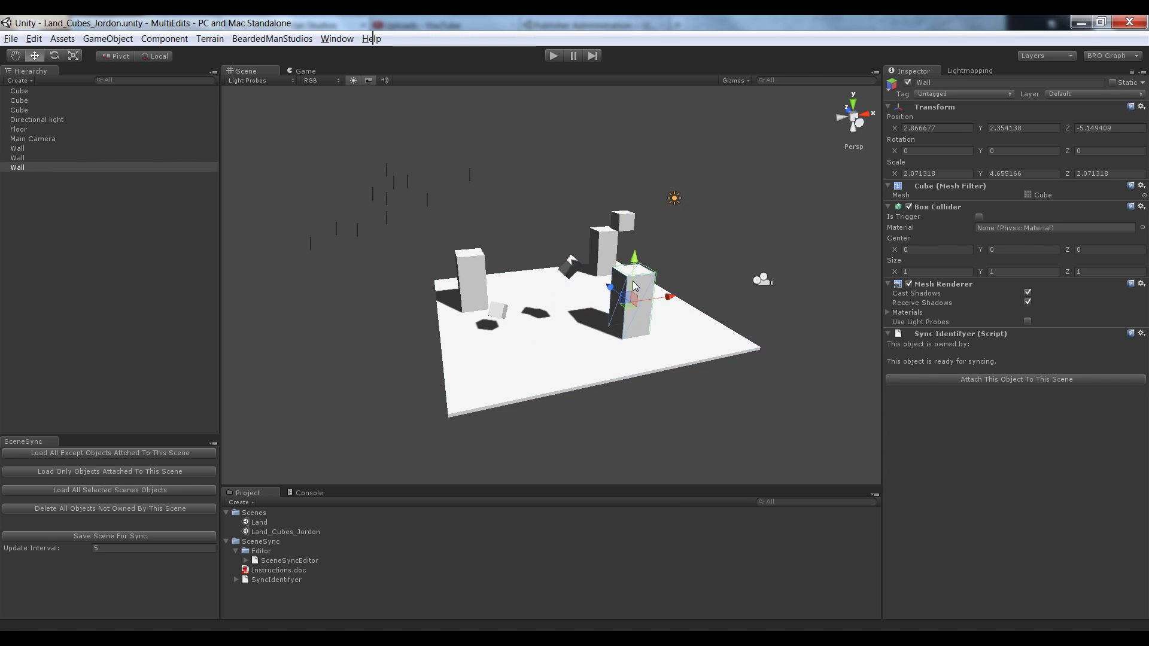
{"action": "left_click", "coordinate": [606, 254]}
{"action": "left_click", "coordinate": [471, 275]}
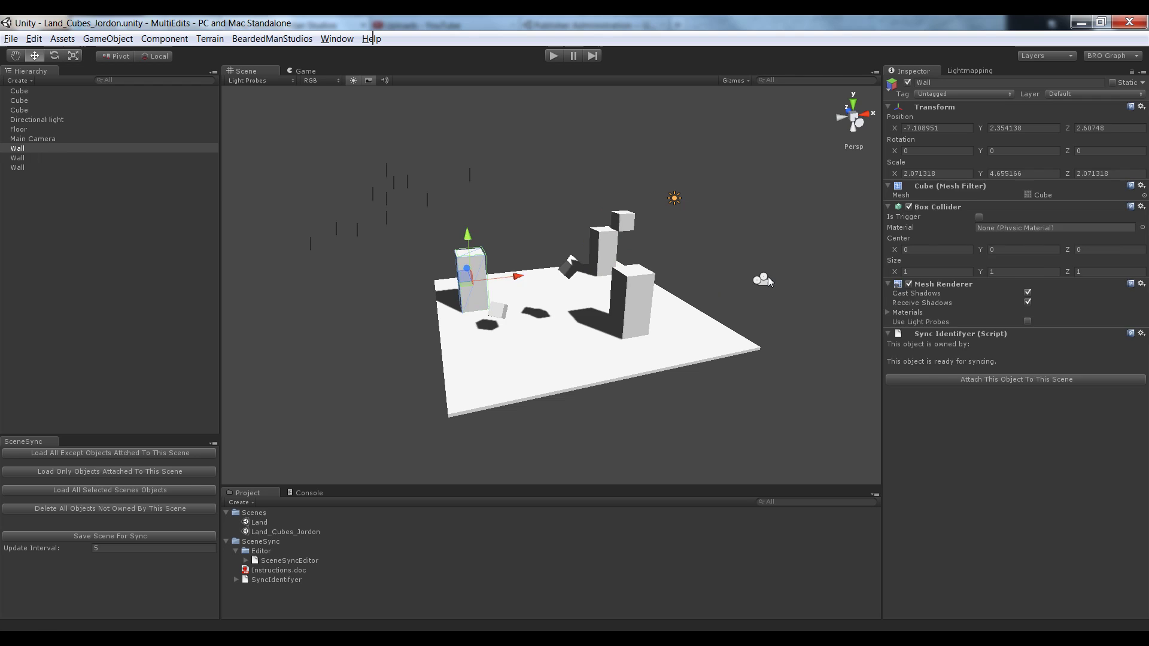
{"action": "left_click", "coordinate": [764, 279]}
{"action": "left_click", "coordinate": [746, 230]}
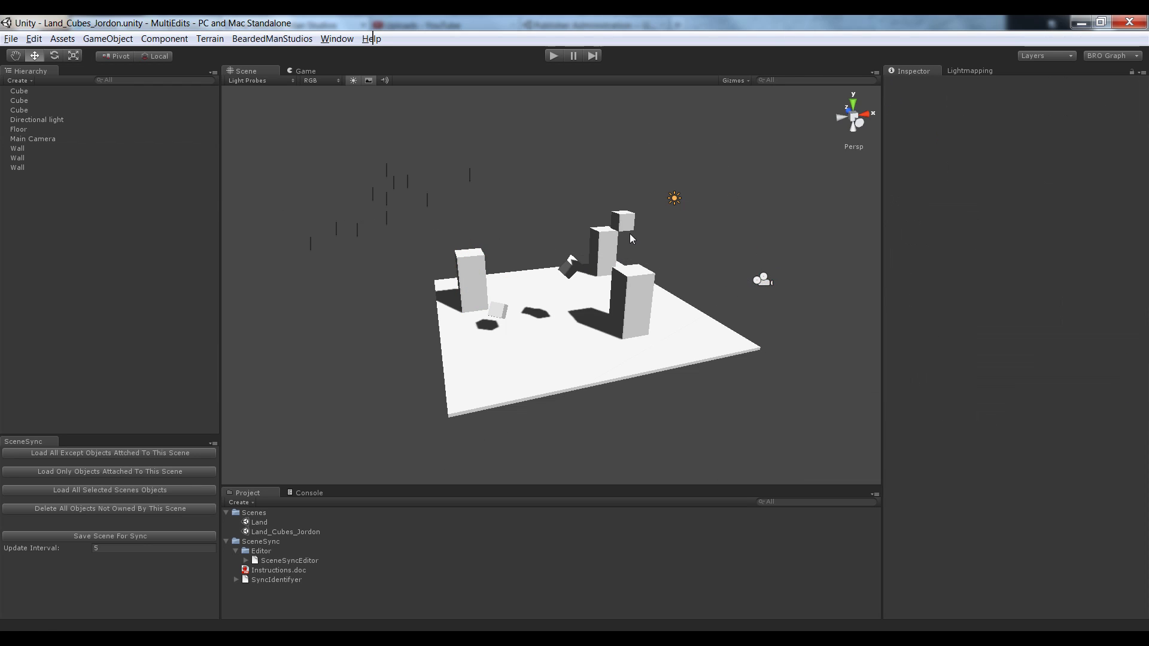
{"action": "left_click", "coordinate": [582, 346]}
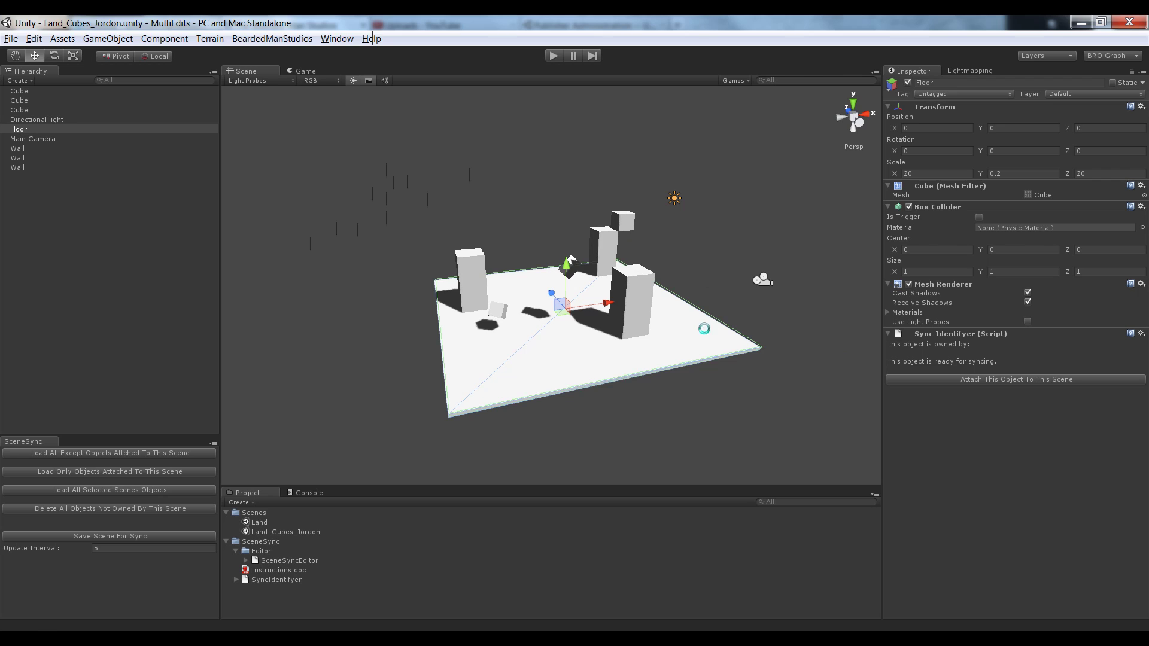
Open the Land scene and attach all of its objects, including the walls, floor, camera and light, to this scene
{"action": "double_click", "coordinate": [263, 523]}
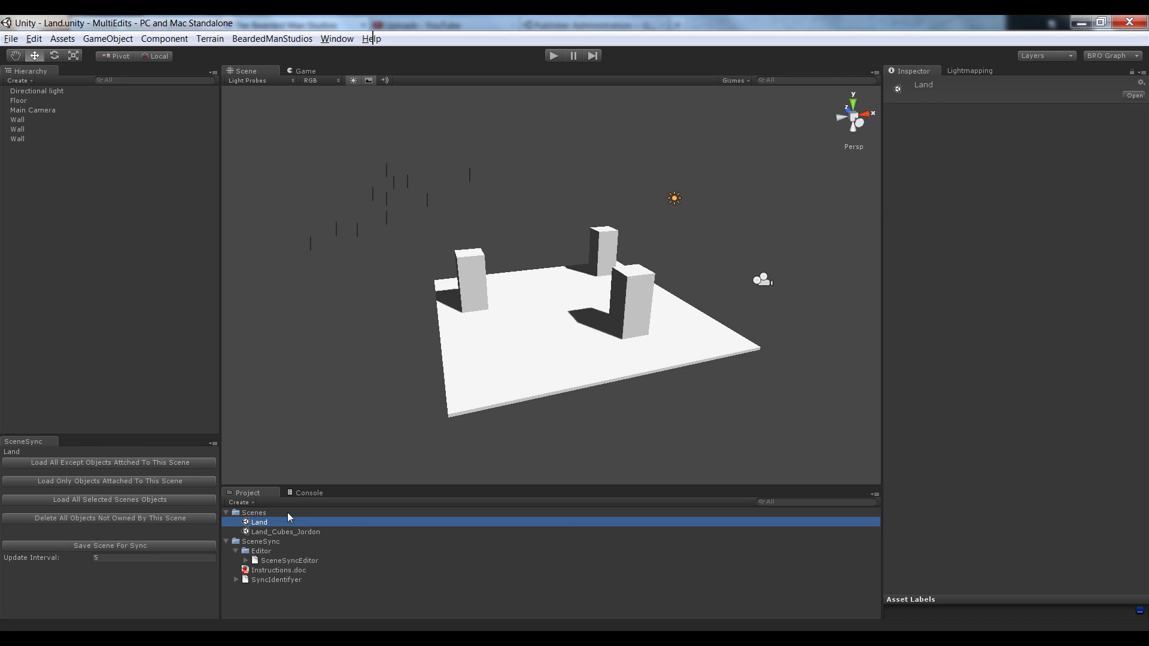
{"action": "left_click", "coordinate": [470, 281]}
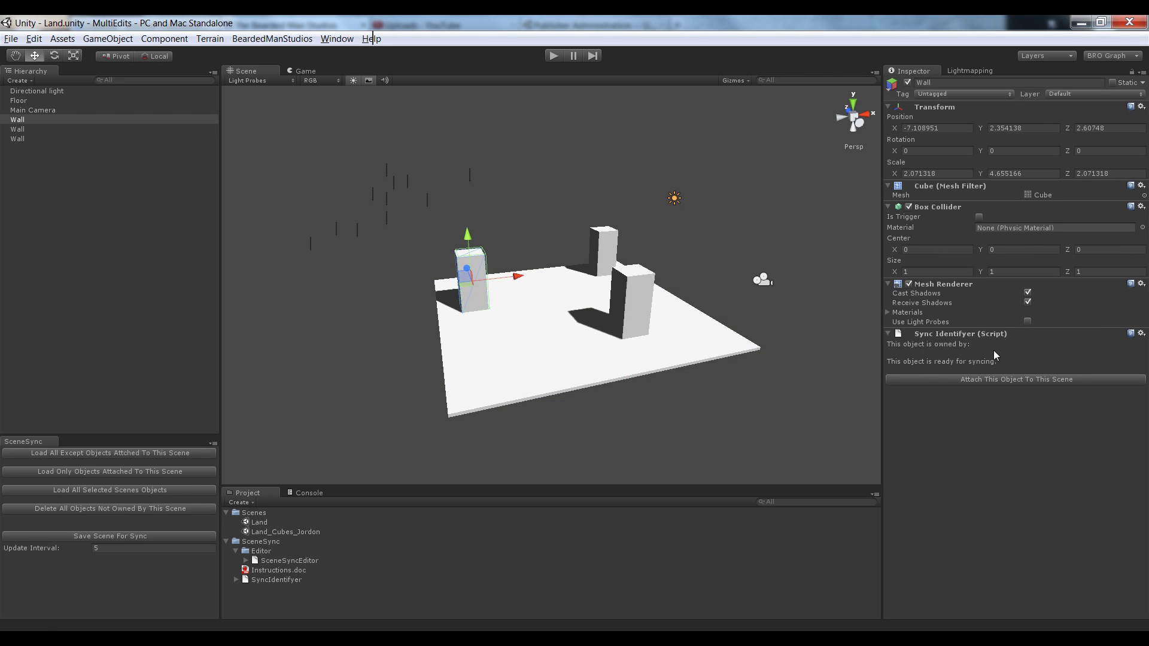
{"action": "left_click", "coordinate": [959, 381]}
{"action": "left_click", "coordinate": [625, 308]}
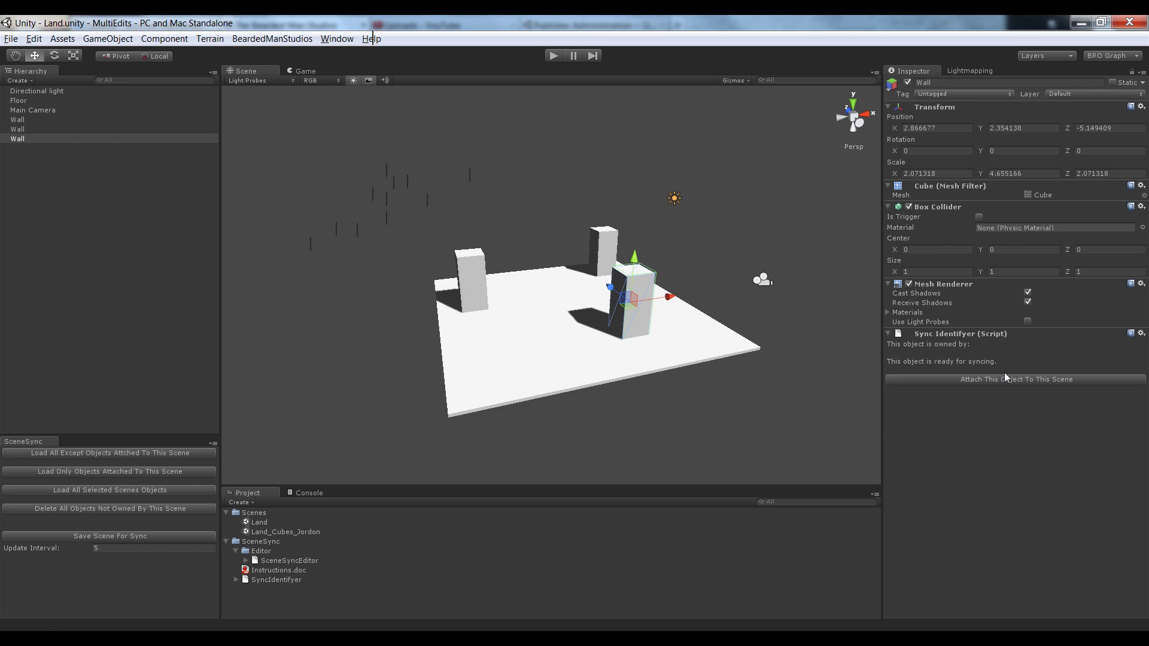
{"action": "left_click", "coordinate": [984, 380]}
{"action": "left_click_drag", "start_coordinate": [351, 162], "coordinate": [799, 305]}
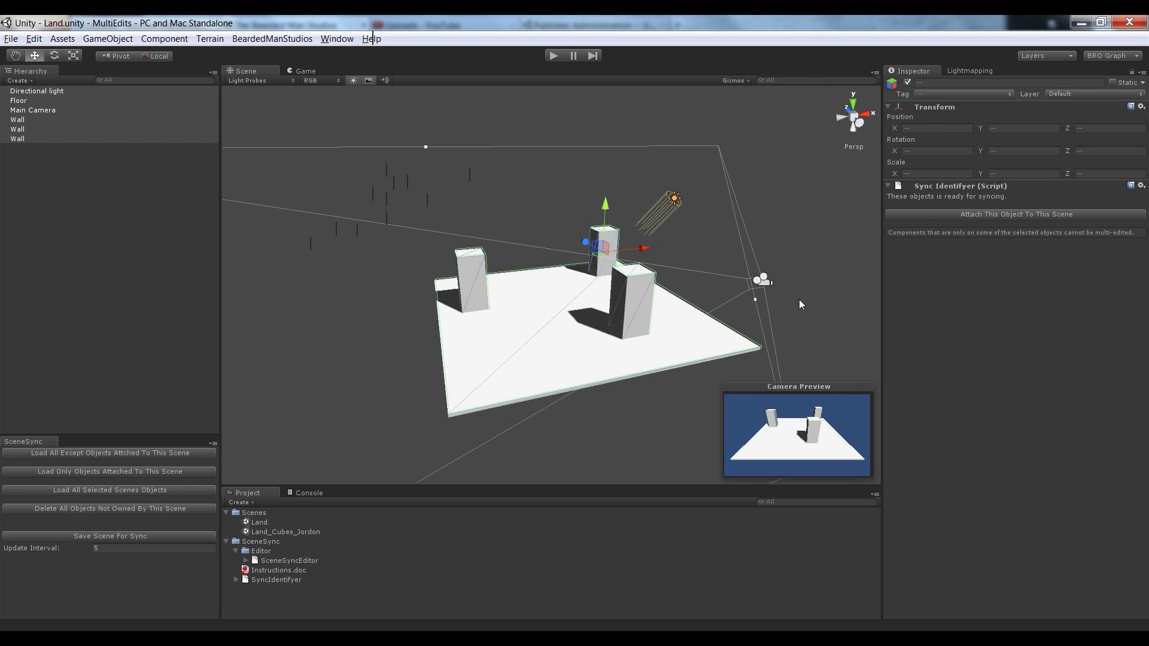
{"action": "left_click", "coordinate": [955, 215]}
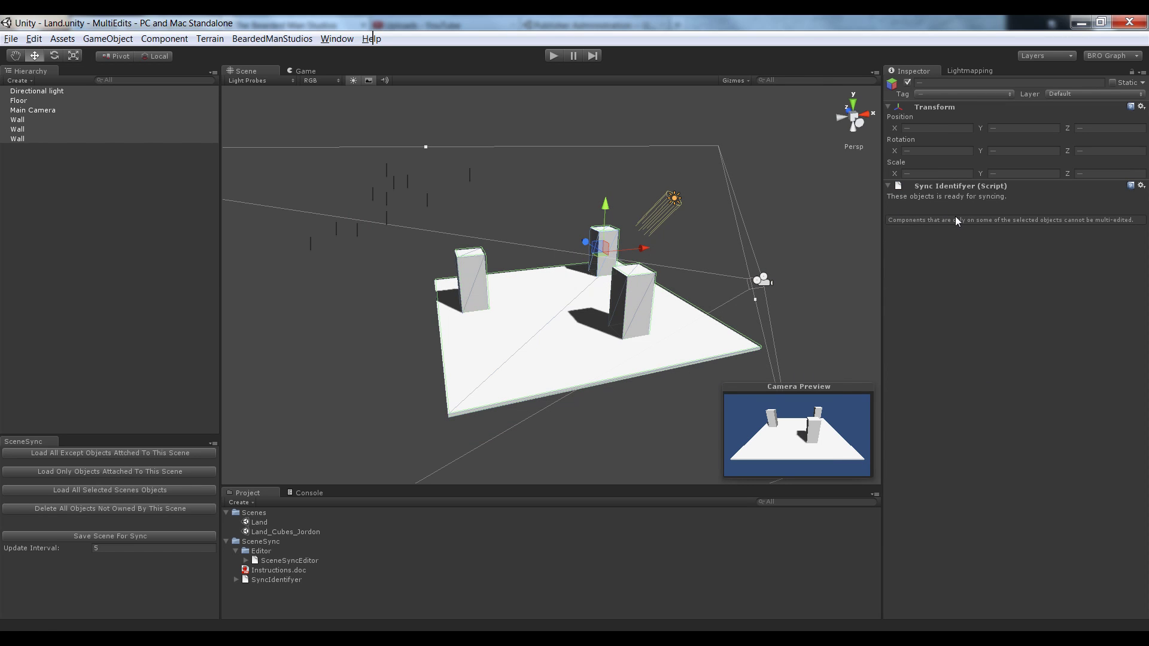
Check which scene owns the front wall, the main camera, the directional light and the far-left wall
{"action": "left_click", "coordinate": [706, 295]}
{"action": "left_click", "coordinate": [626, 293]}
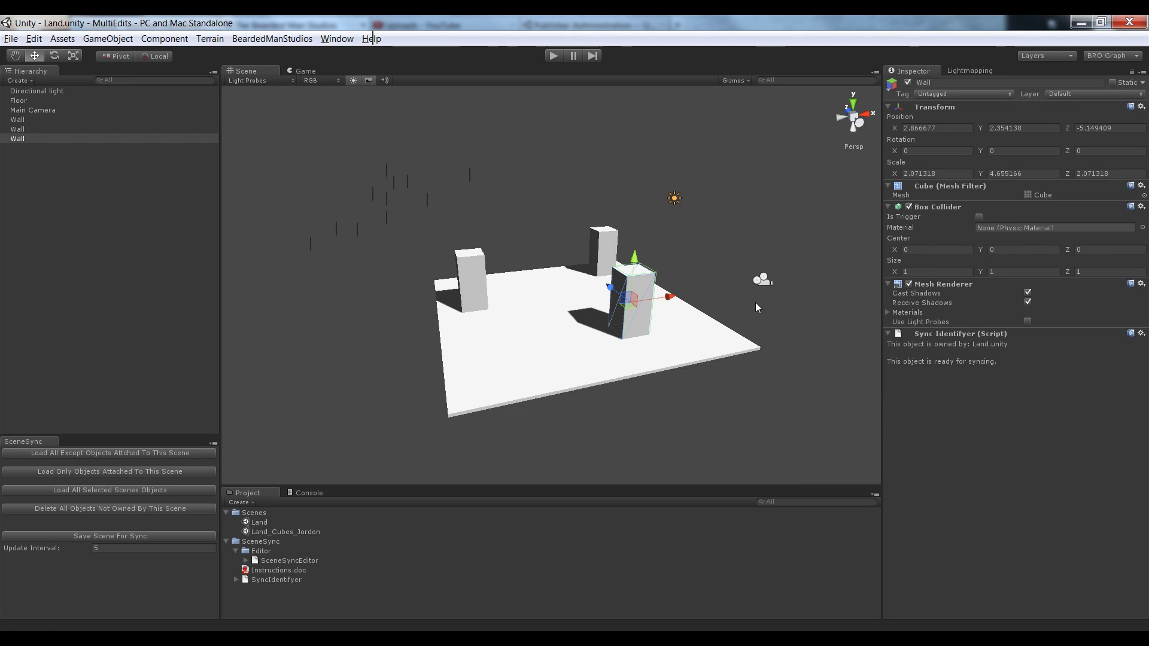
{"action": "left_click", "coordinate": [760, 284]}
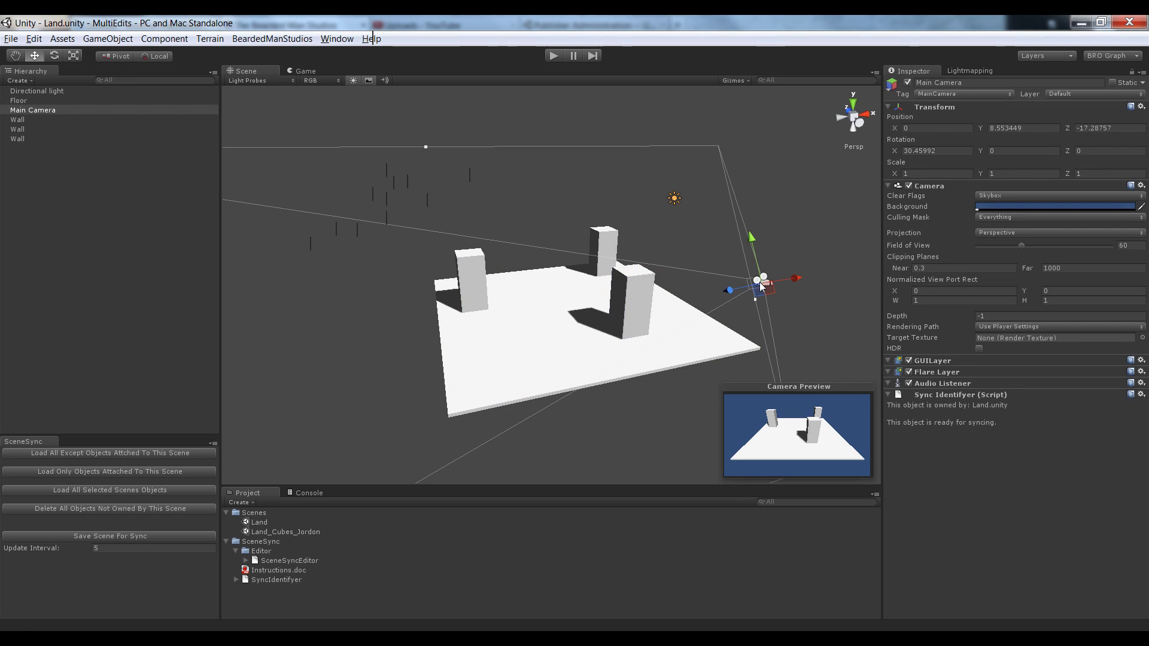
{"action": "left_click", "coordinate": [674, 200]}
{"action": "left_click", "coordinate": [590, 183]}
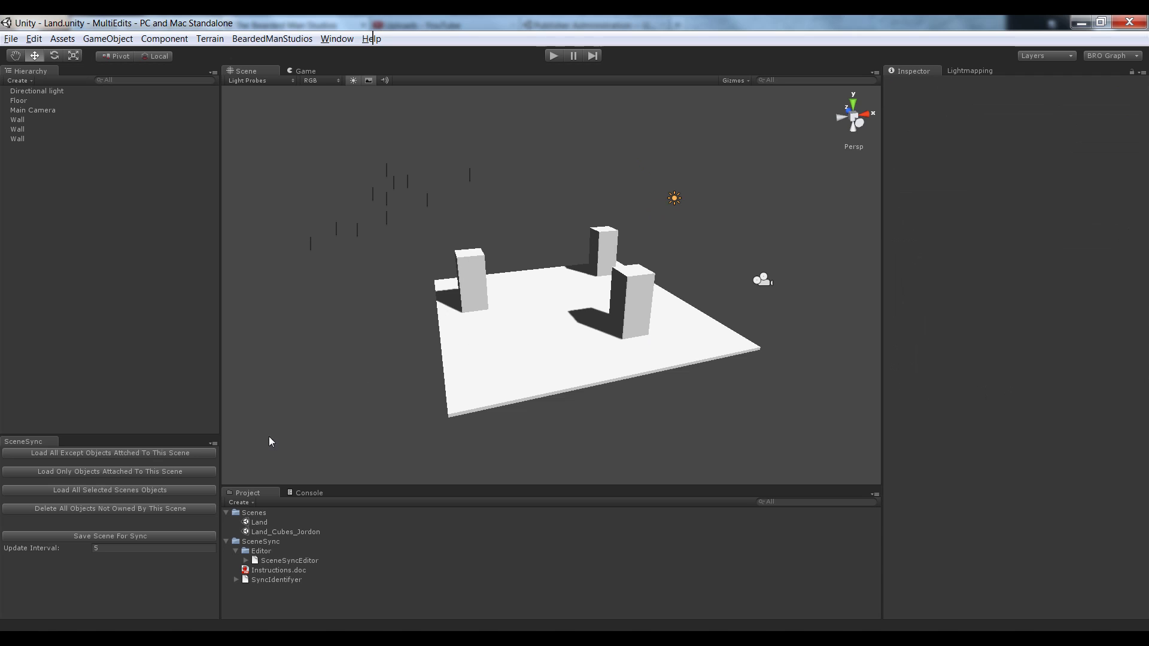
{"action": "left_click", "coordinate": [463, 297]}
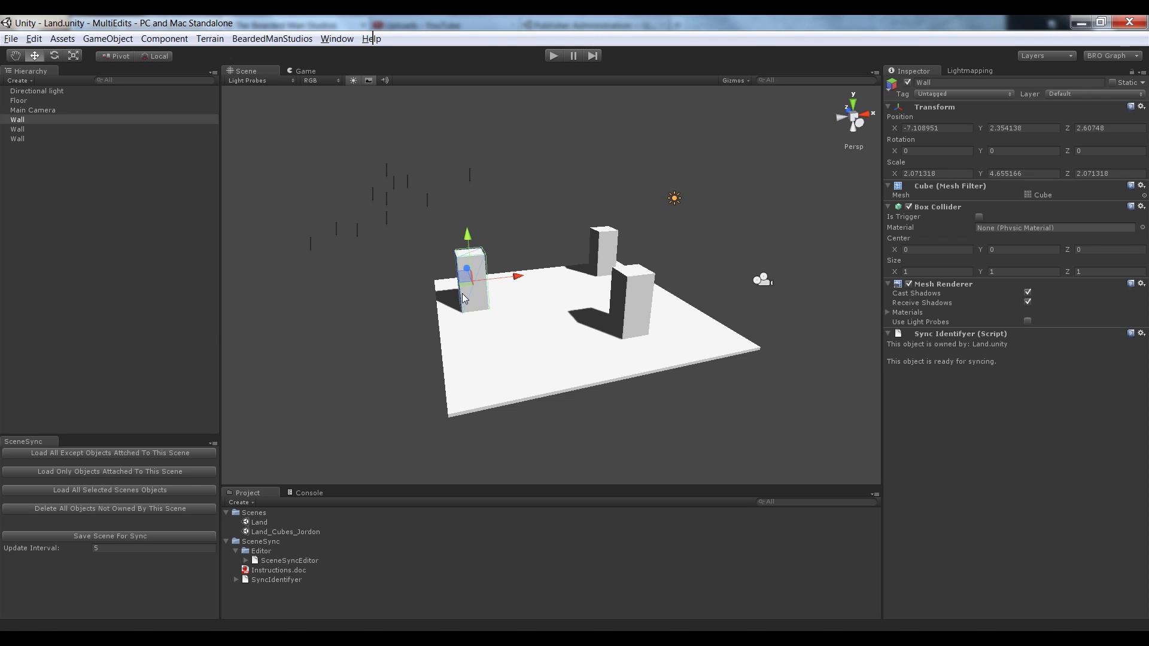
Save the Land scene for sync and check the front wall's ownership
{"action": "left_click", "coordinate": [117, 537]}
{"action": "left_click_drag", "start_coordinate": [366, 154], "coordinate": [767, 365]}
{"action": "left_click", "coordinate": [632, 302]}
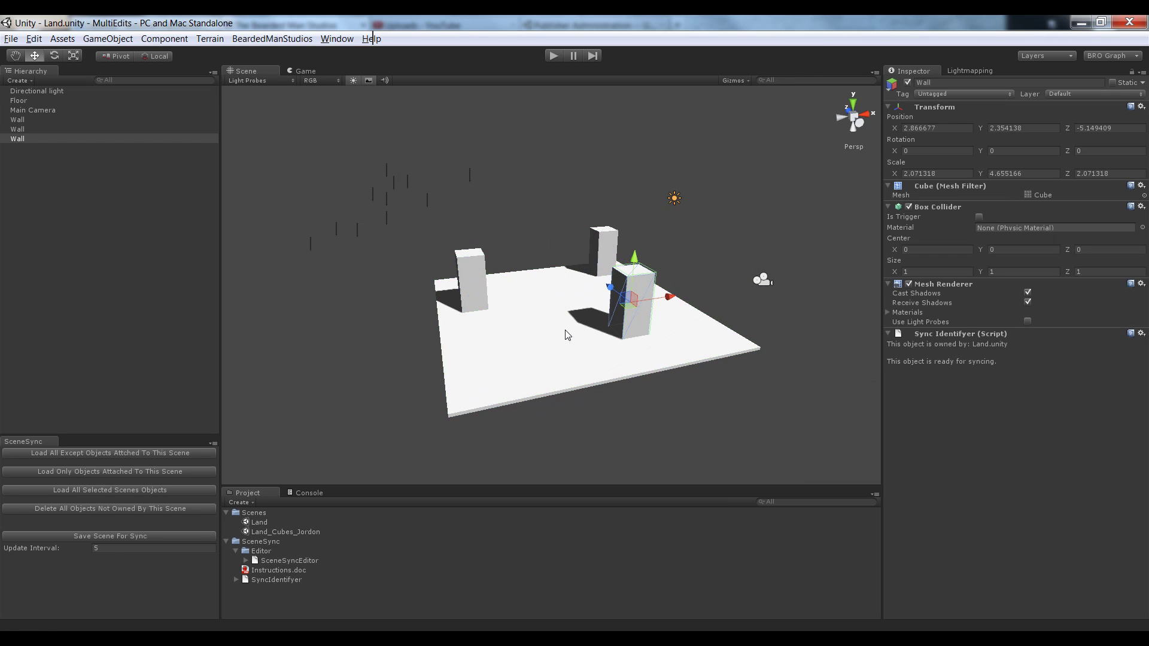
{"action": "left_click", "coordinate": [567, 335]}
Open the Land_Cubes_Jordon scene and delete all objects not owned by it
{"action": "double_click", "coordinate": [296, 533]}
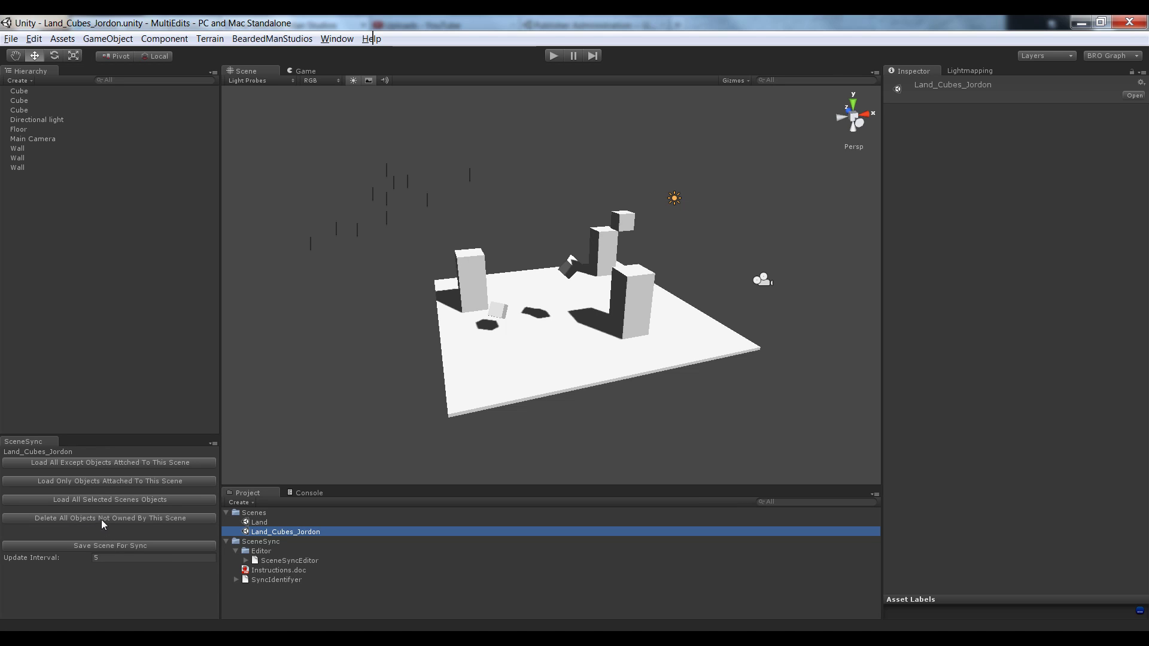
{"action": "left_click", "coordinate": [118, 519]}
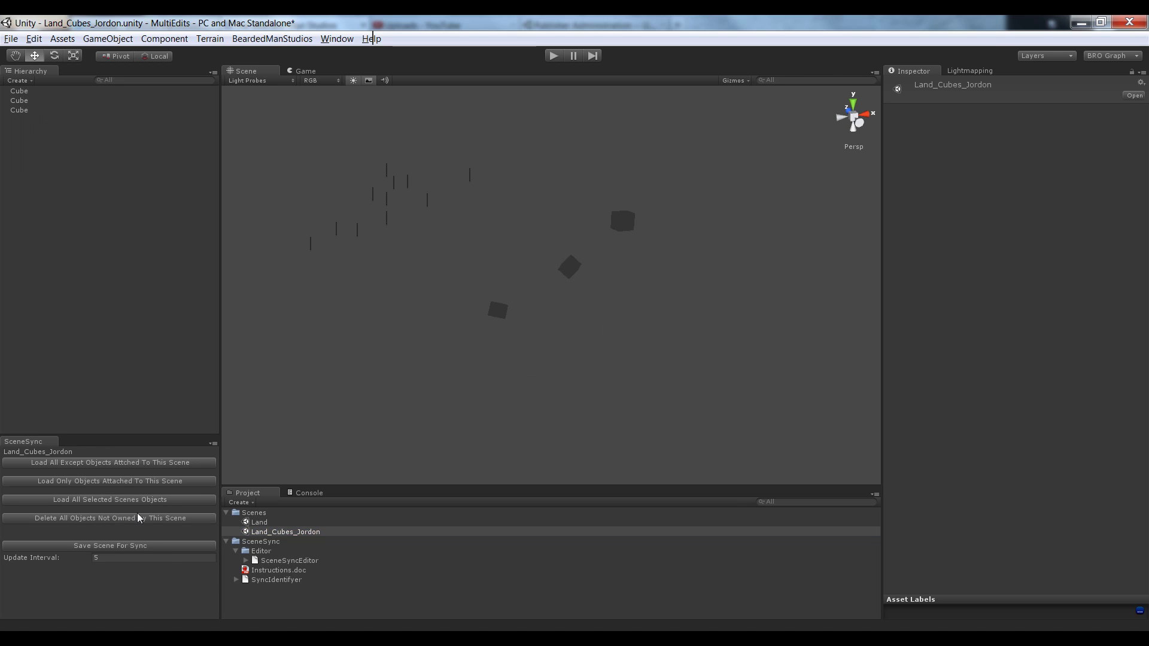
Load the Land scene's objects, except those attached to the current scene, and inspect the front wall's owner
{"action": "left_click", "coordinate": [256, 525]}
{"action": "left_click", "coordinate": [149, 463]}
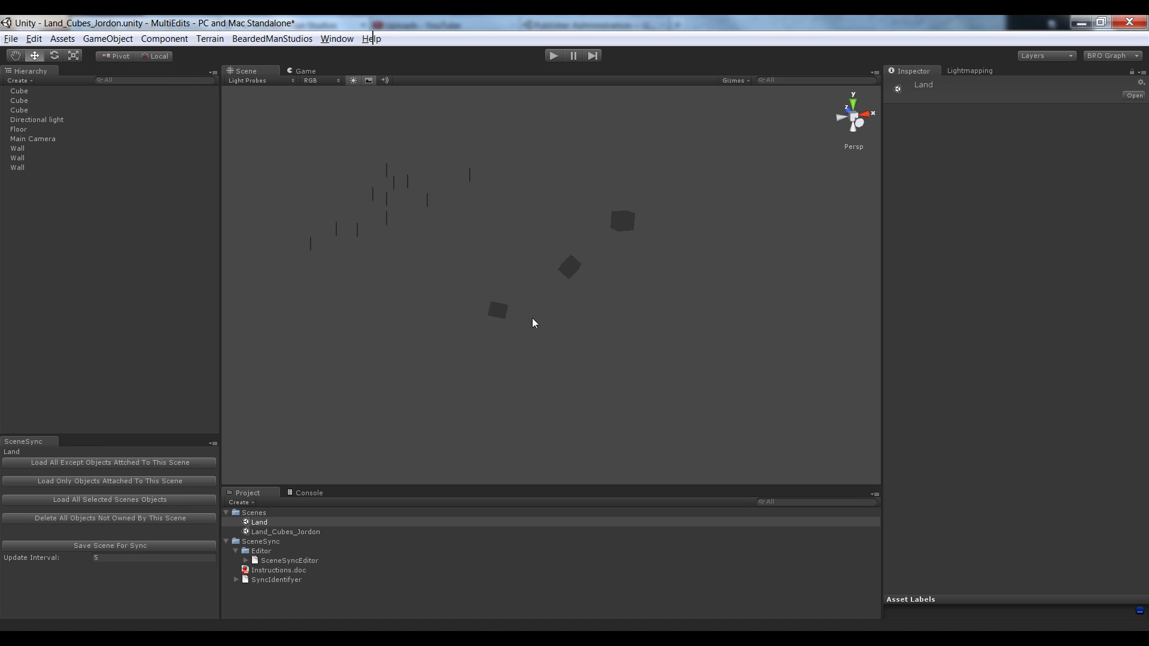
{"action": "left_click", "coordinate": [634, 306]}
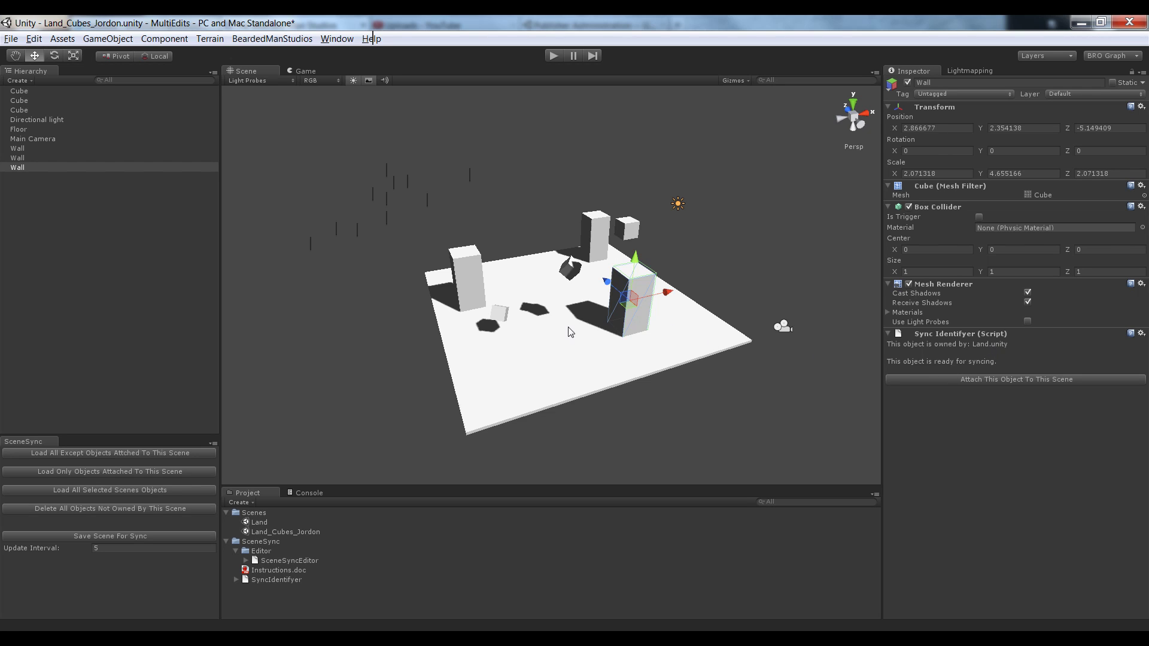
{"action": "left_click_drag", "start_coordinate": [569, 328], "coordinate": [726, 292], "text": "alt"}
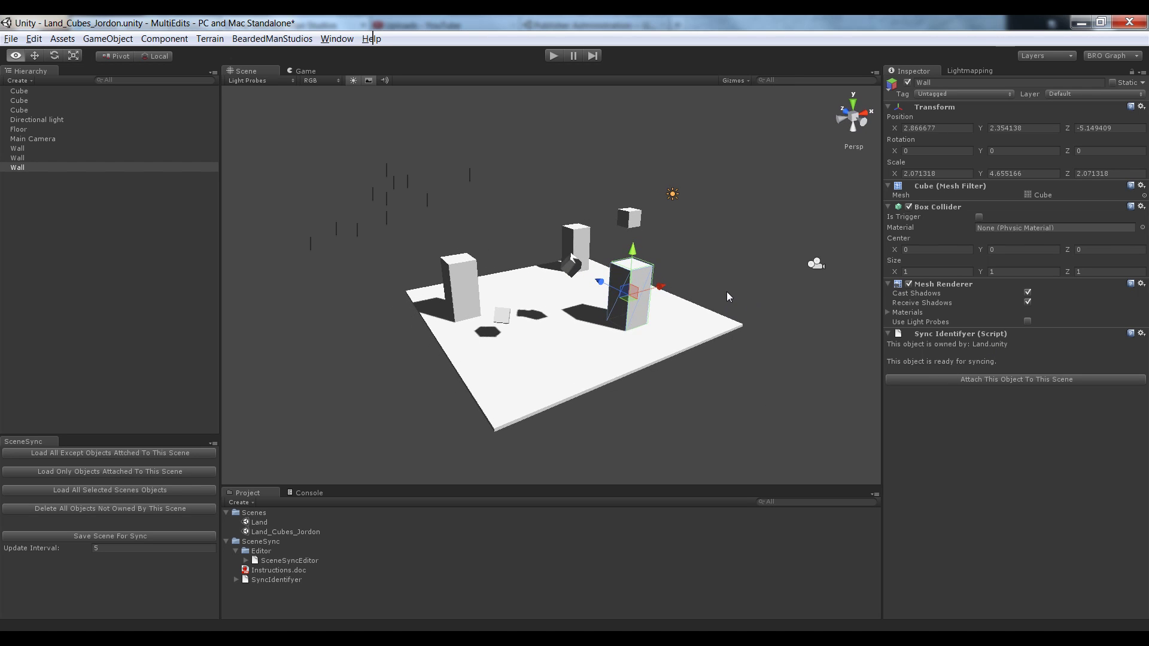
{"action": "scroll", "coordinate": [704, 319], "scroll_direction": "up", "scroll_amount": 3}
{"action": "scroll", "coordinate": [704, 319], "scroll_direction": "down", "scroll_amount": 3}
{"action": "left_click_drag", "start_coordinate": [455, 221], "coordinate": [640, 200], "text": "alt"}
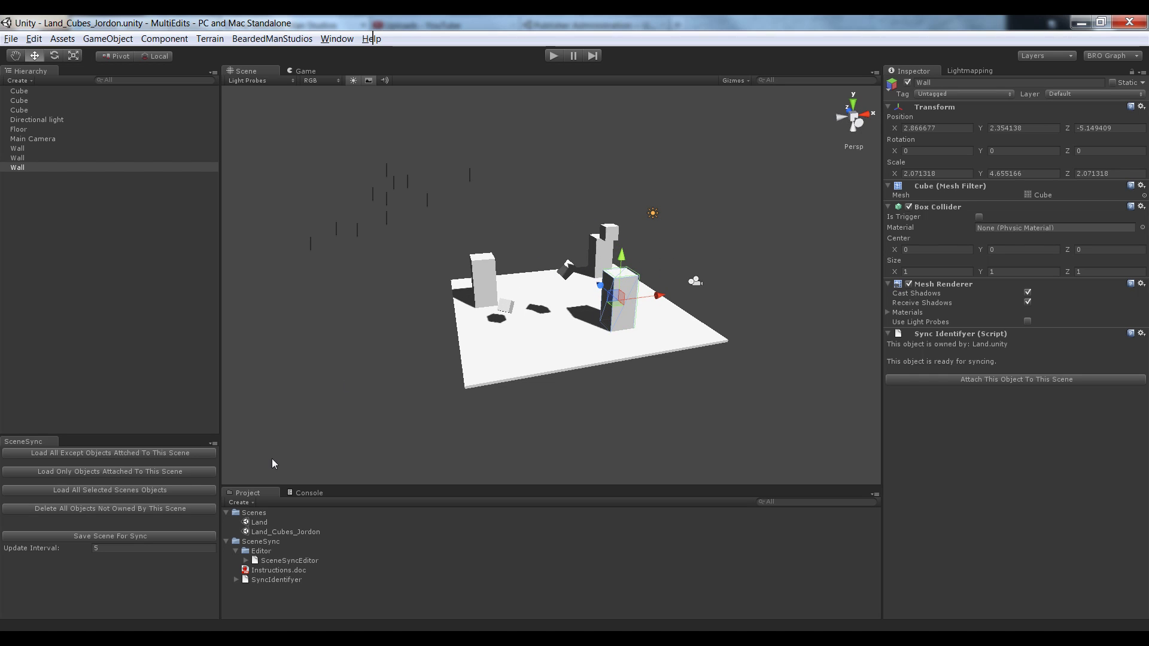
Create a new scene and save it as Land_Spheres_Mike in the Scenes folder
{"action": "left_click", "coordinate": [245, 514]}
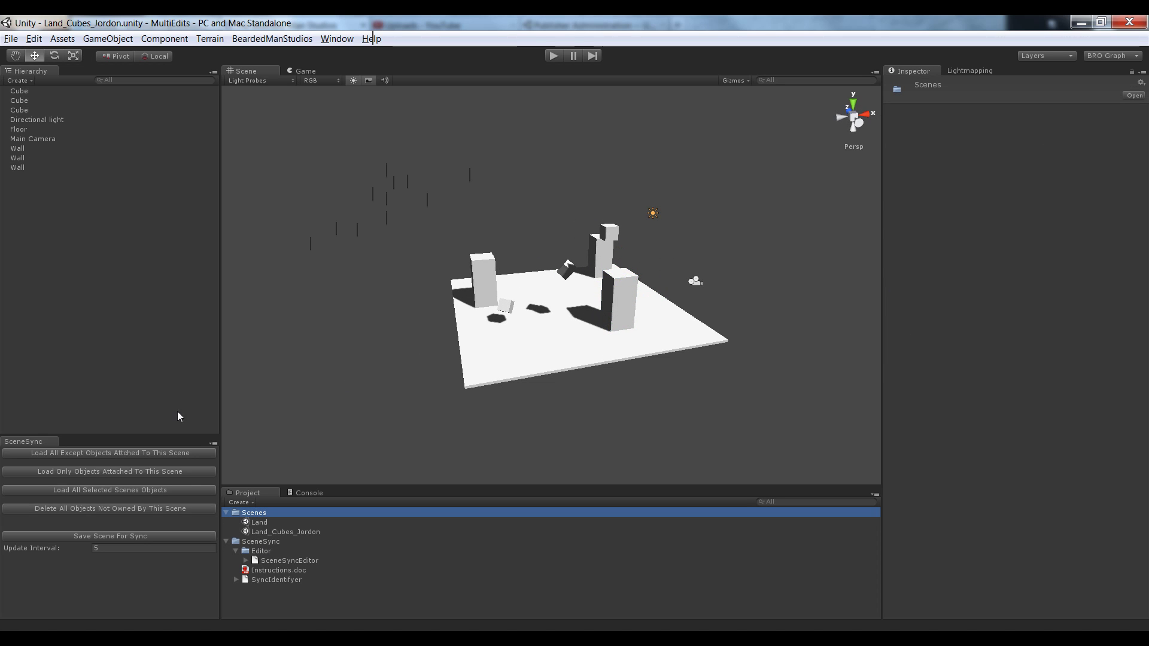
{"action": "left_click", "coordinate": [11, 39]}
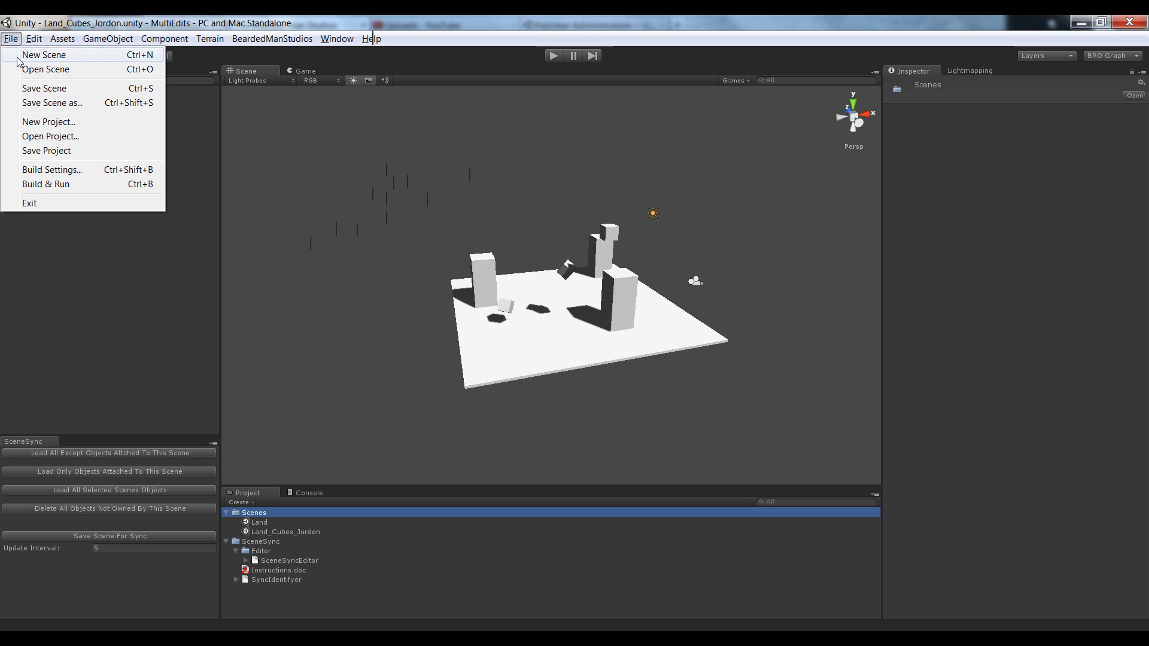
{"action": "left_click", "coordinate": [17, 55]}
{"action": "key", "text": "ctrl+s"}
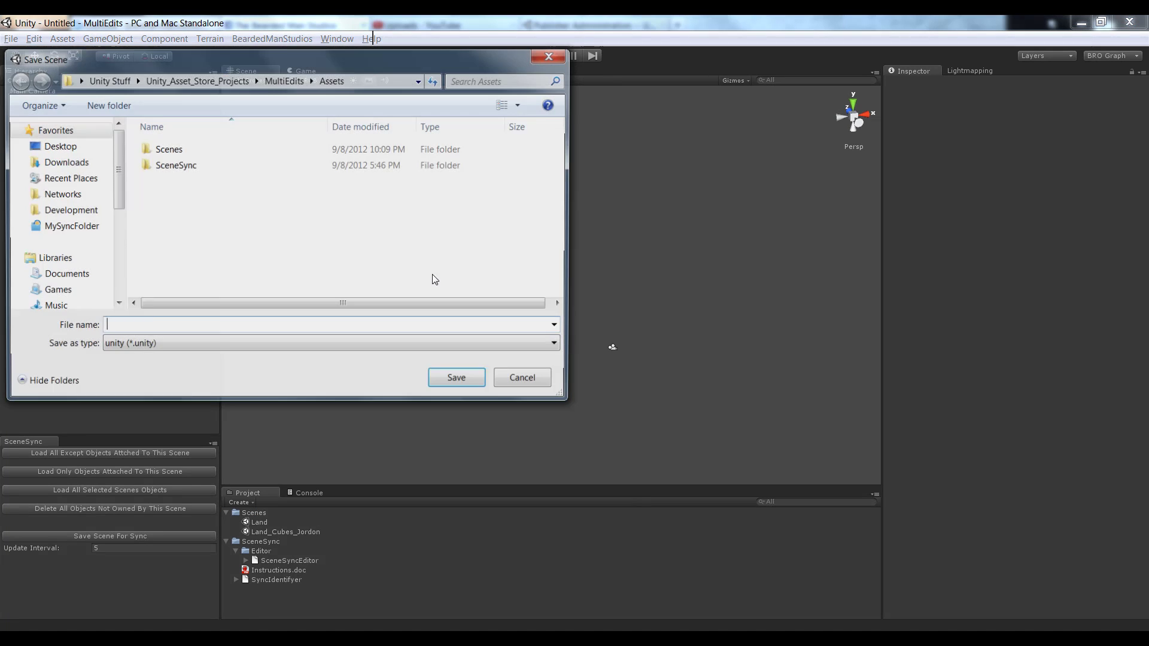
{"action": "double_click", "coordinate": [173, 150]}
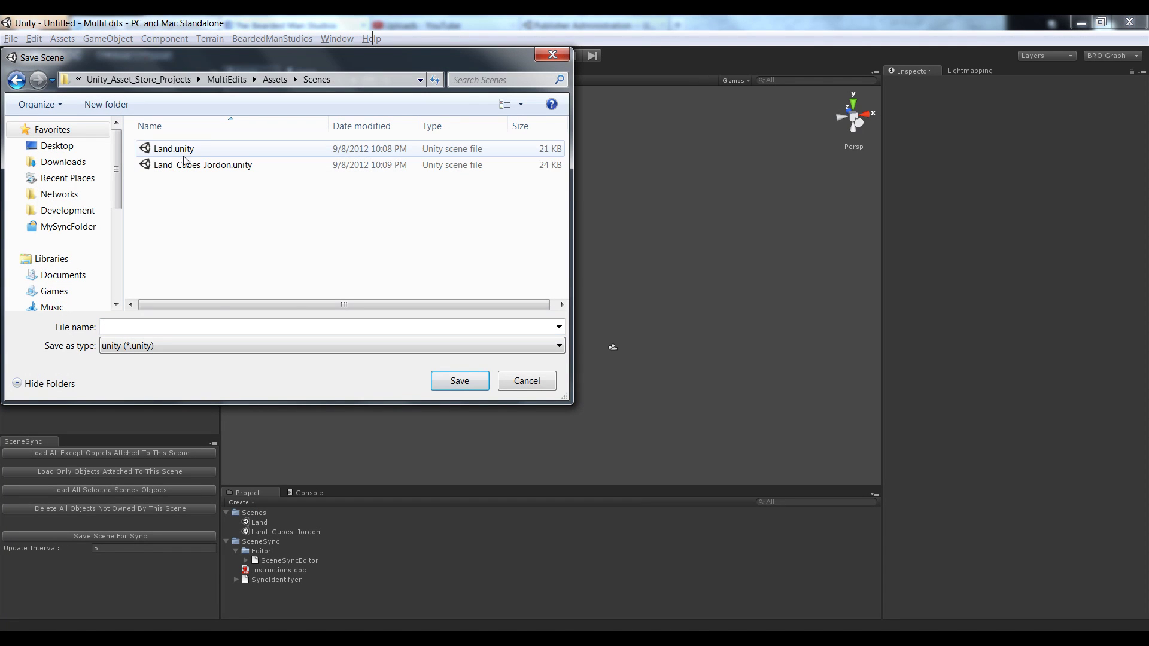
{"action": "left_click", "coordinate": [215, 324]}
{"action": "type", "text": "Land_"}
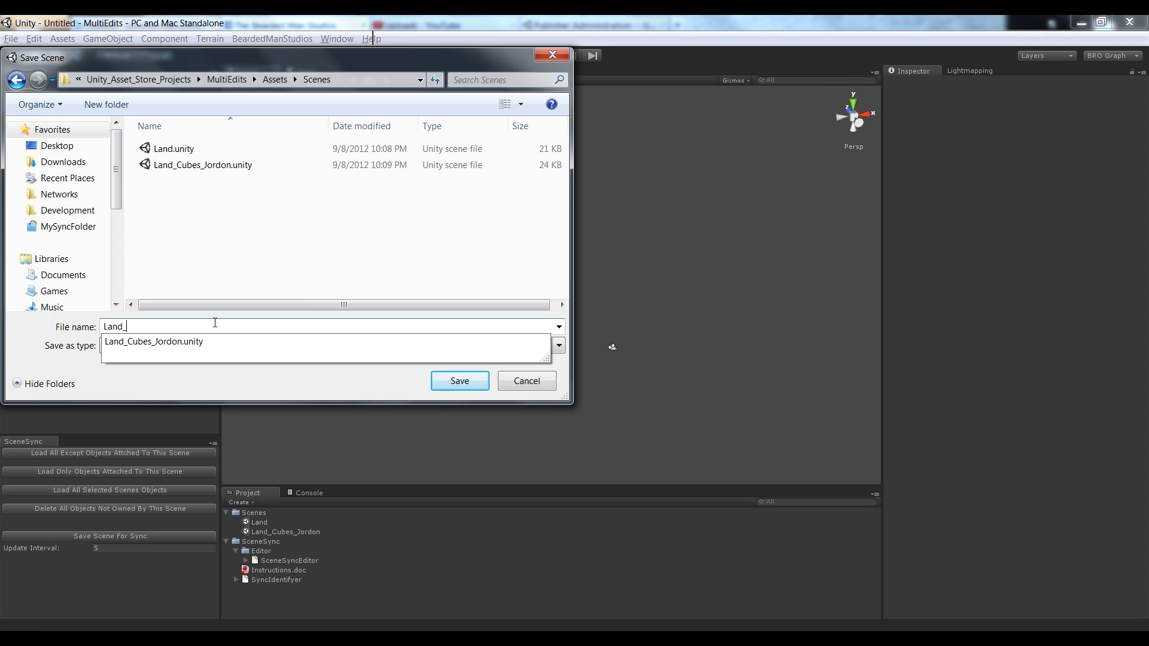
{"action": "type", "text": "Sphe"}
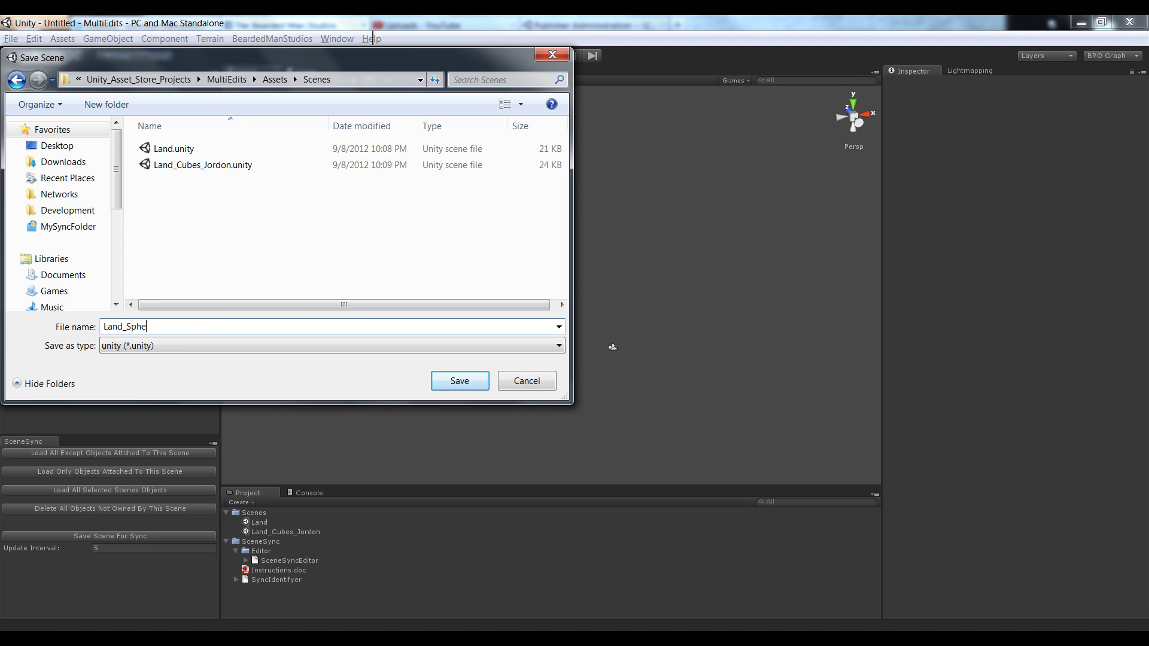
{"action": "type", "text": "res_Mike"}
{"action": "key", "text": "Return"}
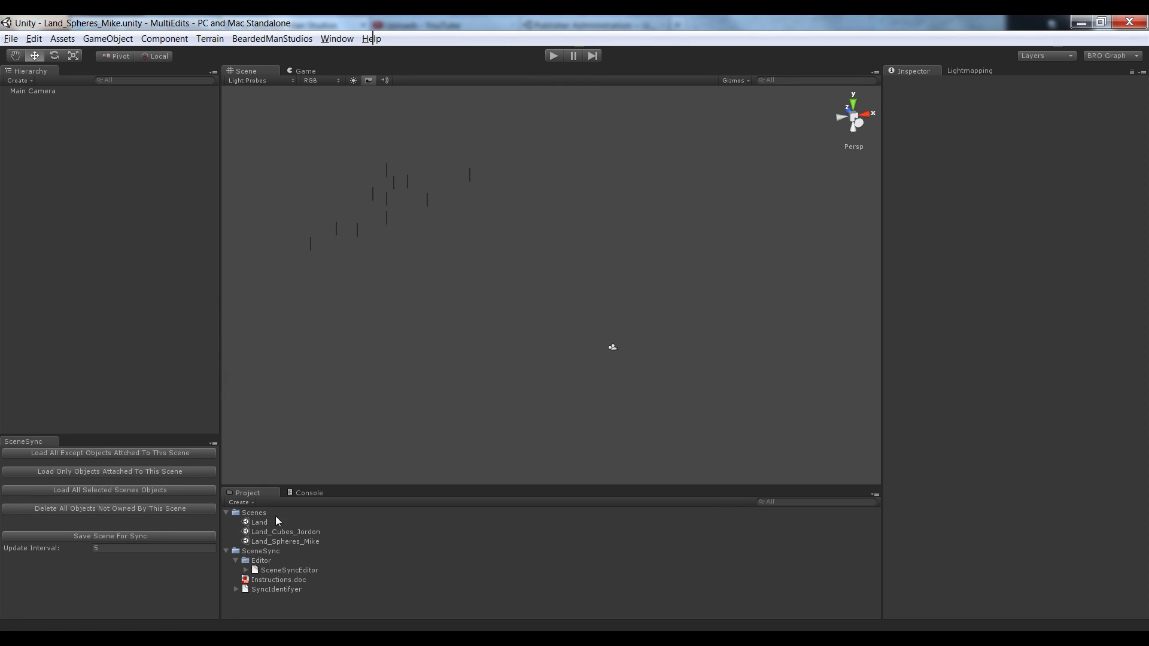
Load the Land scene's objects into this scene, except those attached to it, and turn on scene lighting in the viewport
{"action": "left_click", "coordinate": [261, 523]}
{"action": "left_click", "coordinate": [153, 464]}
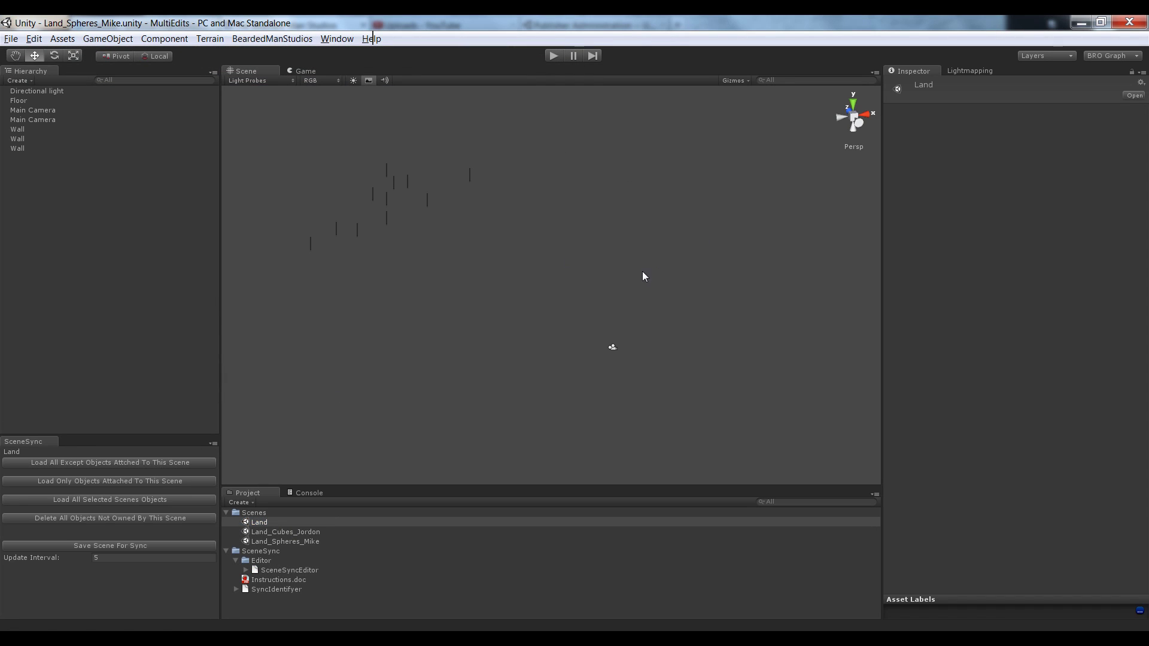
{"action": "left_click", "coordinate": [354, 80]}
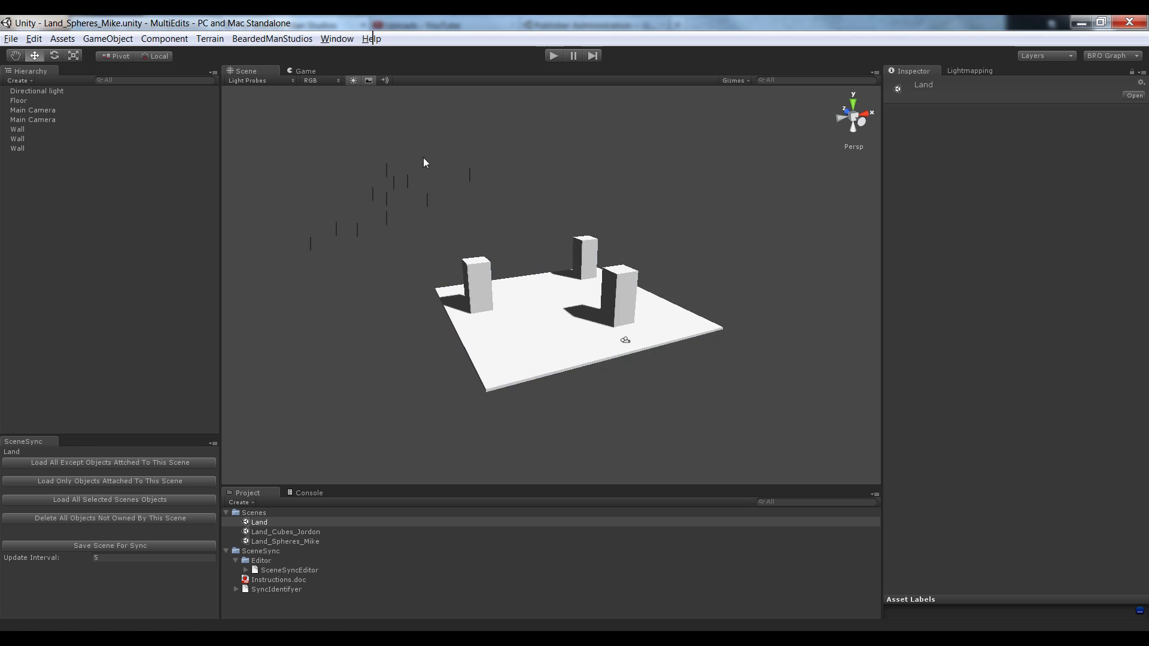
Add a sphere, duplicate it twice and spread the three around the walls, one at about X 6.02, Y 3.13, Z -8.64
{"action": "left_click", "coordinate": [17, 81]}
{"action": "left_click", "coordinate": [39, 248]}
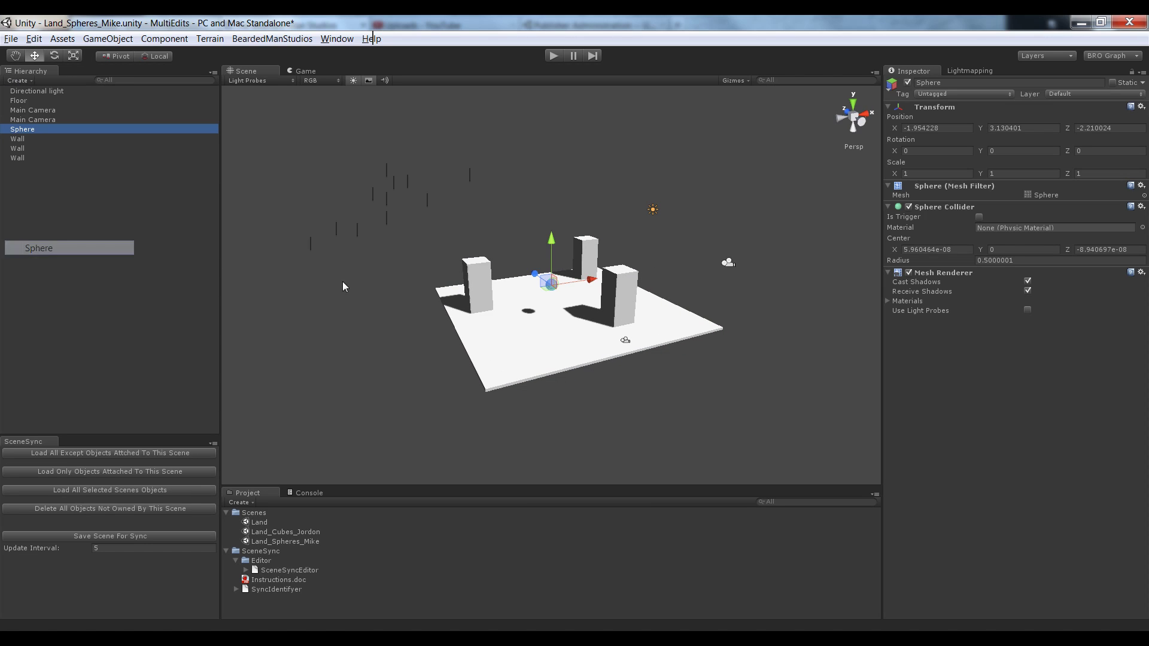
{"action": "left_click_drag", "start_coordinate": [623, 288], "coordinate": [703, 310], "text": "alt"}
{"action": "key", "text": "ctrl+d"}
{"action": "key", "text": "ctrl+d"}
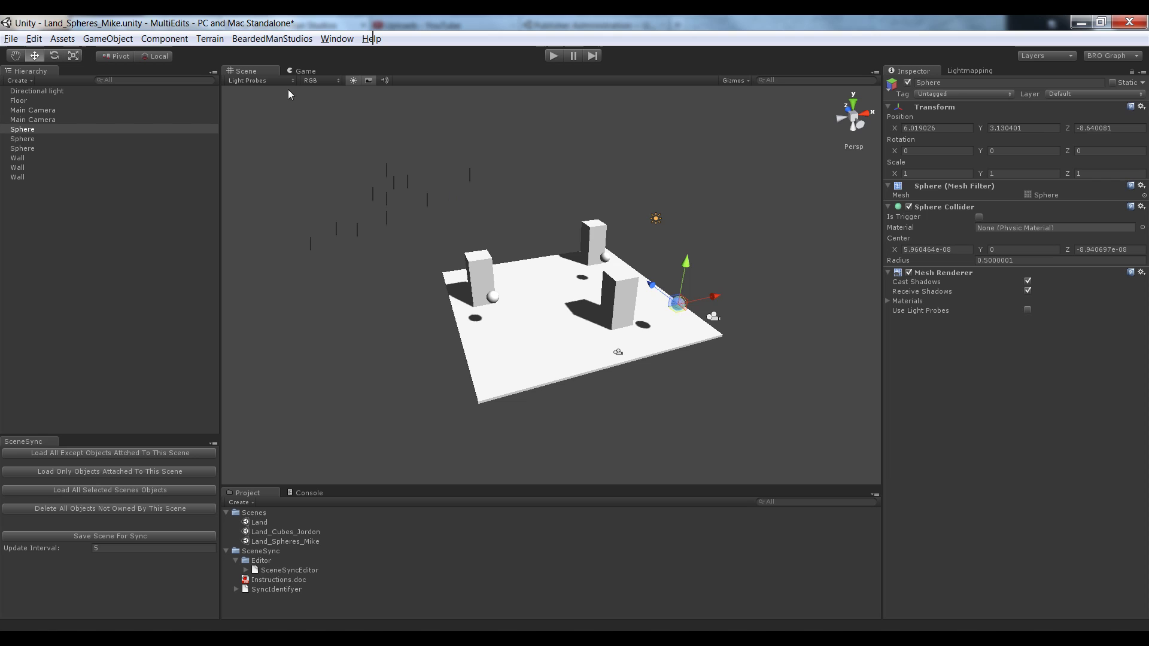
Add a Rigidbody component to the selected sphere and save the scene
{"action": "left_click", "coordinate": [165, 39]}
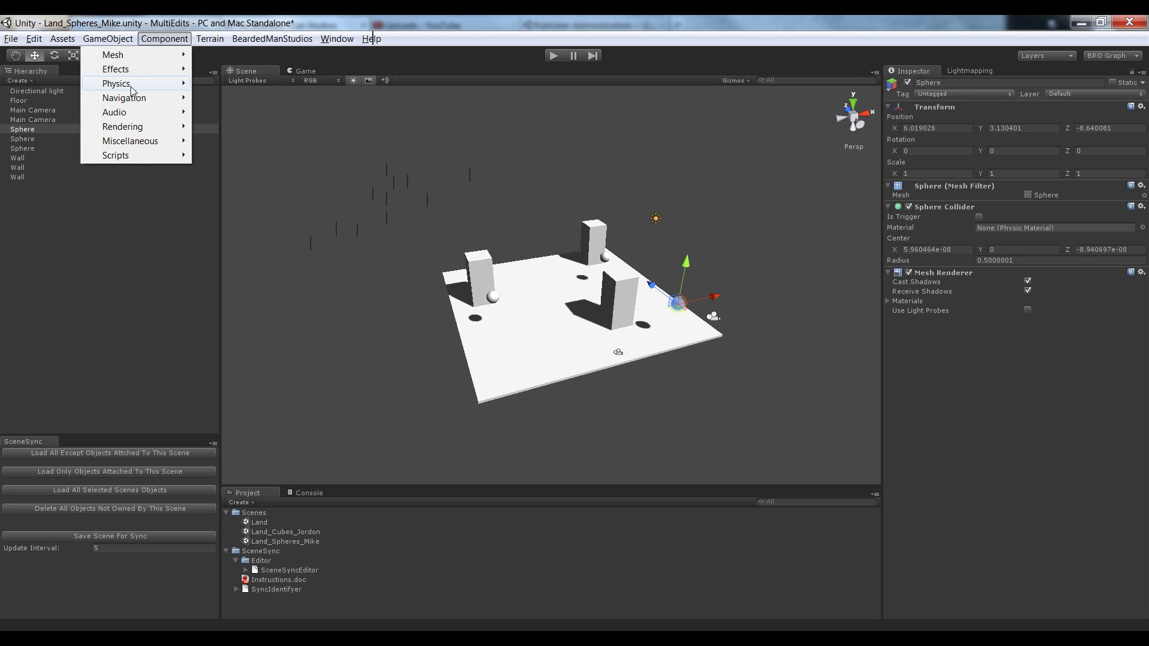
{"action": "mouse_move", "coordinate": [134, 85]}
{"action": "left_click", "coordinate": [228, 84]}
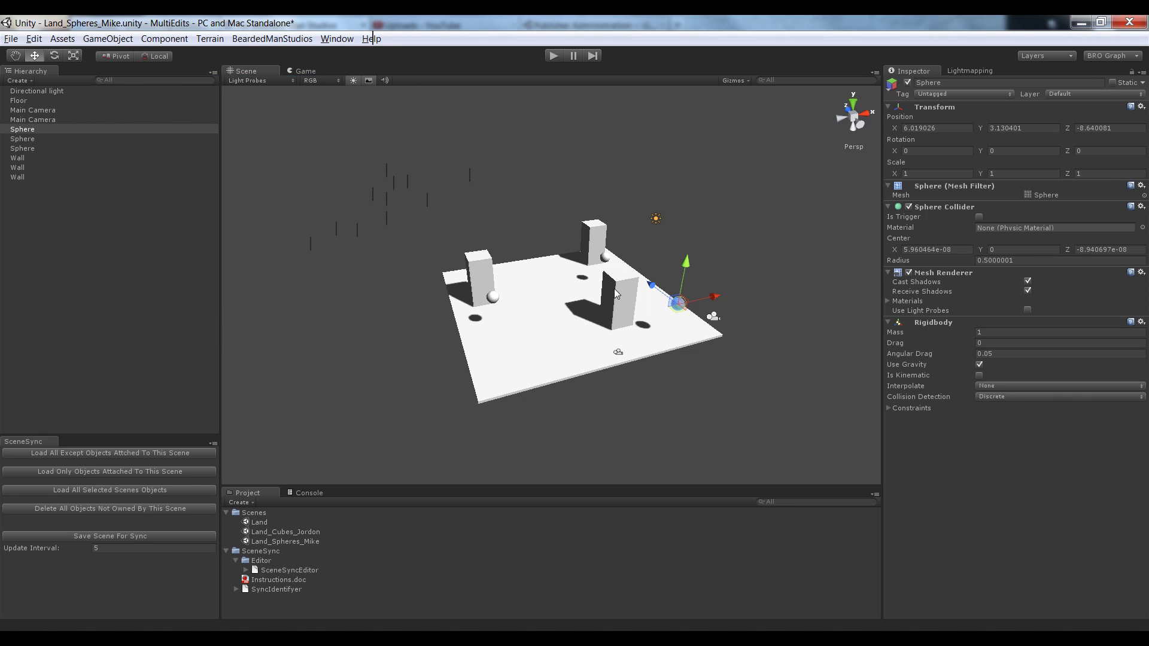
{"action": "left_click_drag", "start_coordinate": [670, 237], "coordinate": [575, 256], "text": "alt"}
{"action": "key", "text": "ctrl+s"}
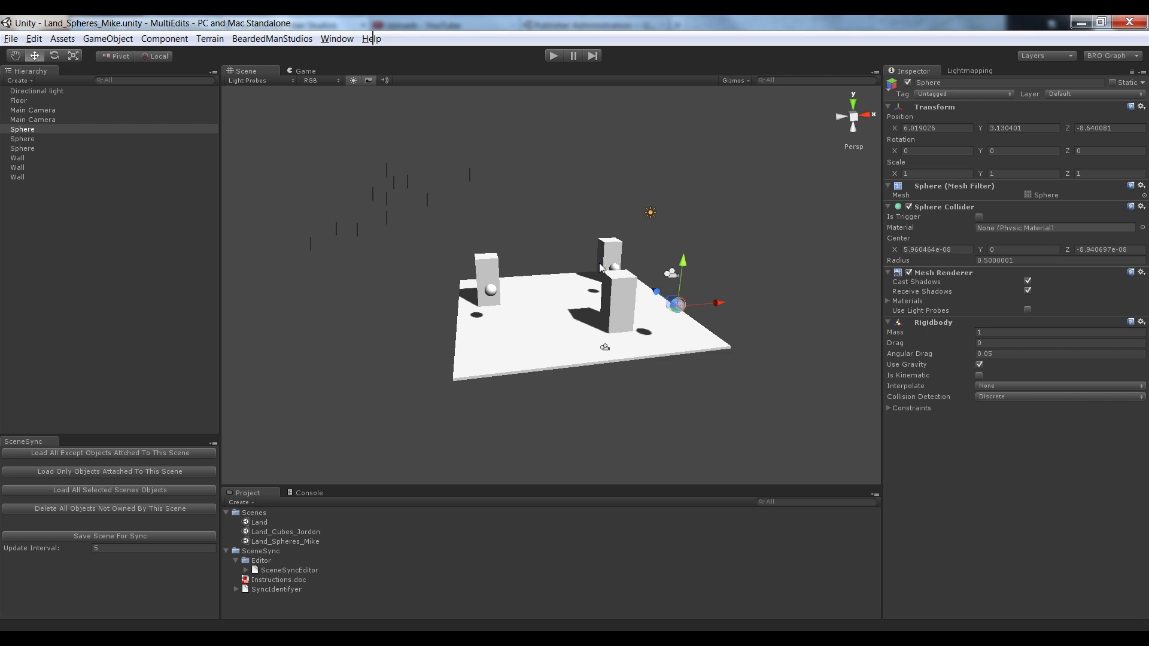
Save the scene for sync and check which scene owns the spheres and the floor
{"action": "left_click", "coordinate": [79, 537]}
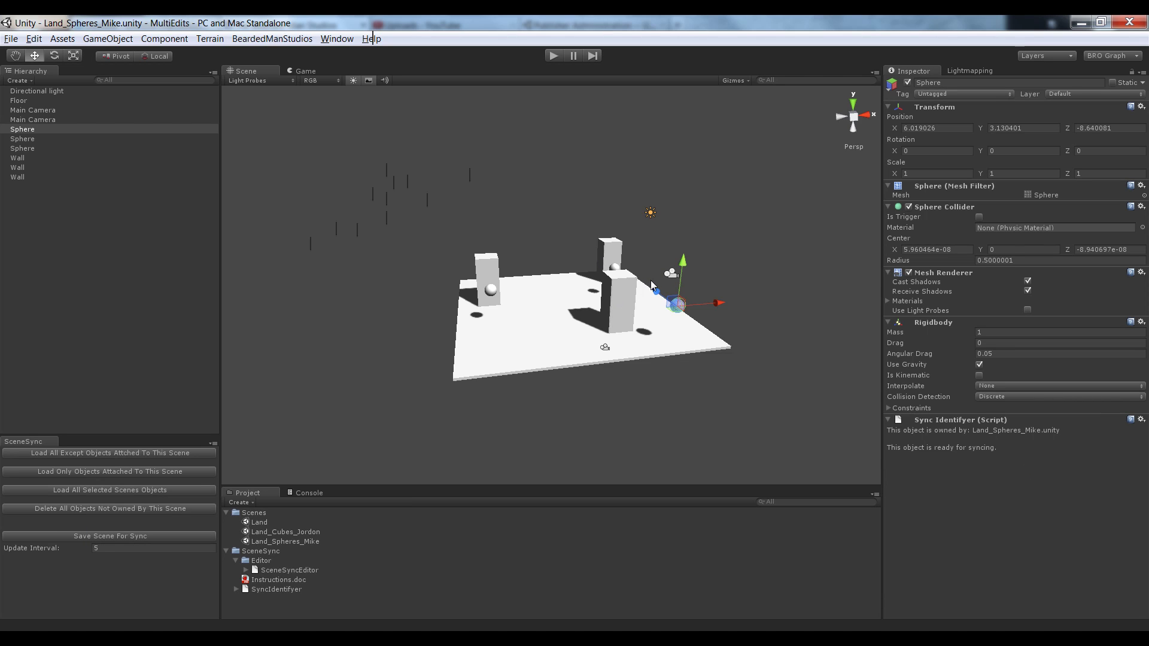
{"action": "left_click", "coordinate": [617, 267]}
{"action": "left_click", "coordinate": [491, 289]}
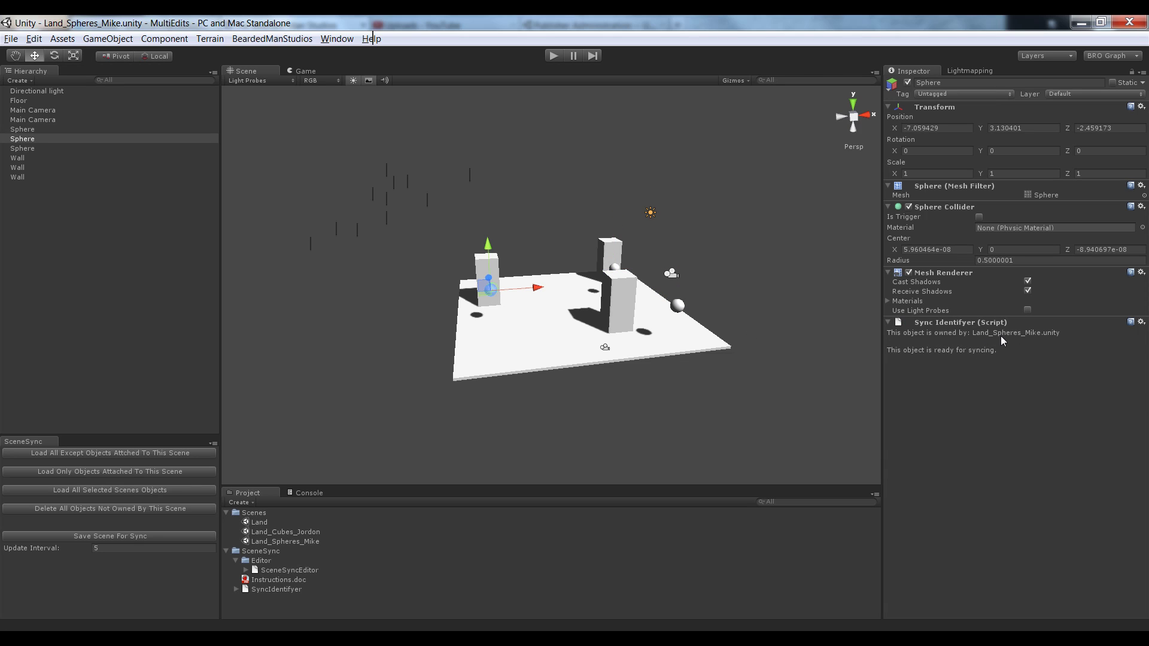
{"action": "left_click", "coordinate": [691, 338]}
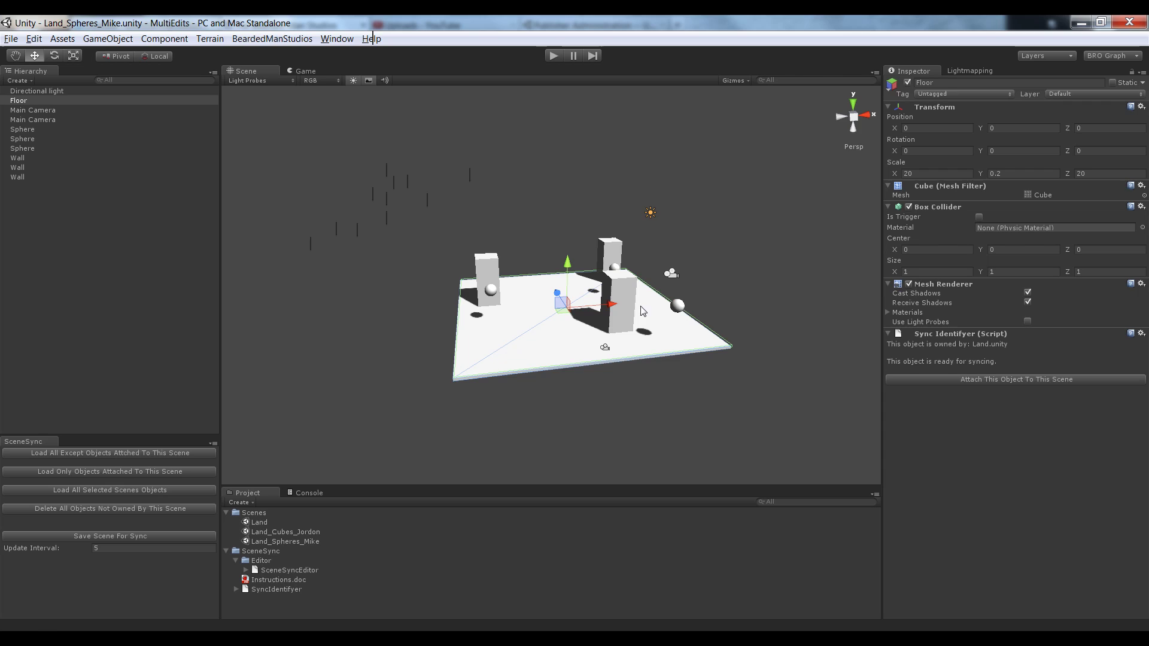
{"action": "left_click", "coordinate": [494, 221]}
{"action": "left_click", "coordinate": [509, 323]}
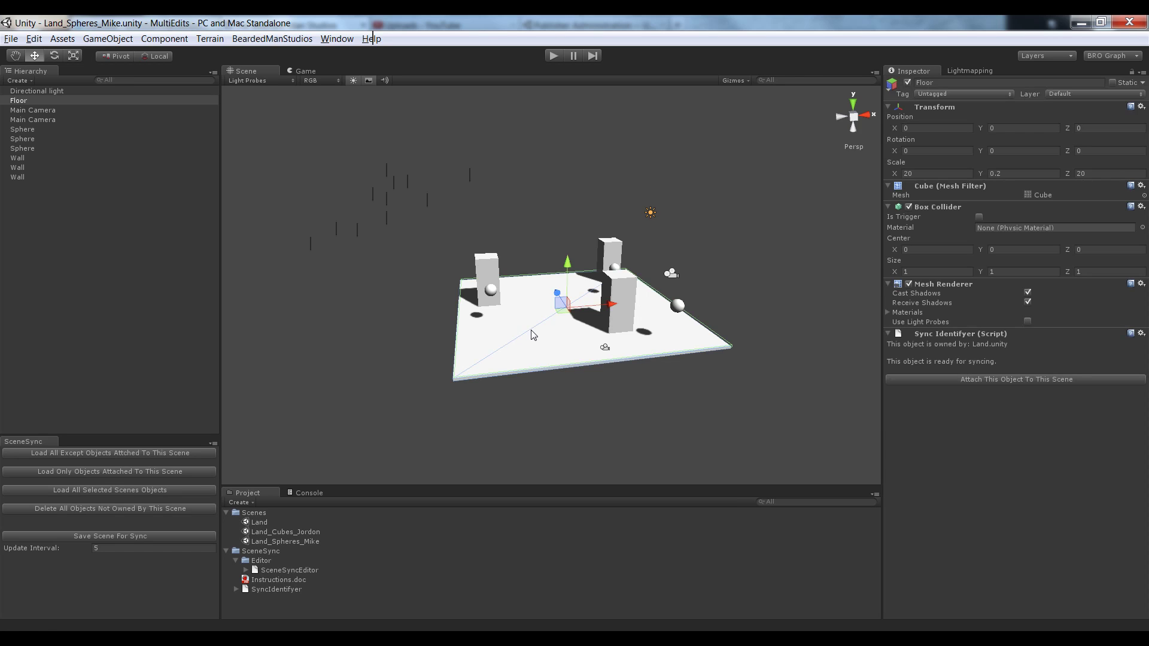
{"action": "left_click", "coordinate": [530, 206]}
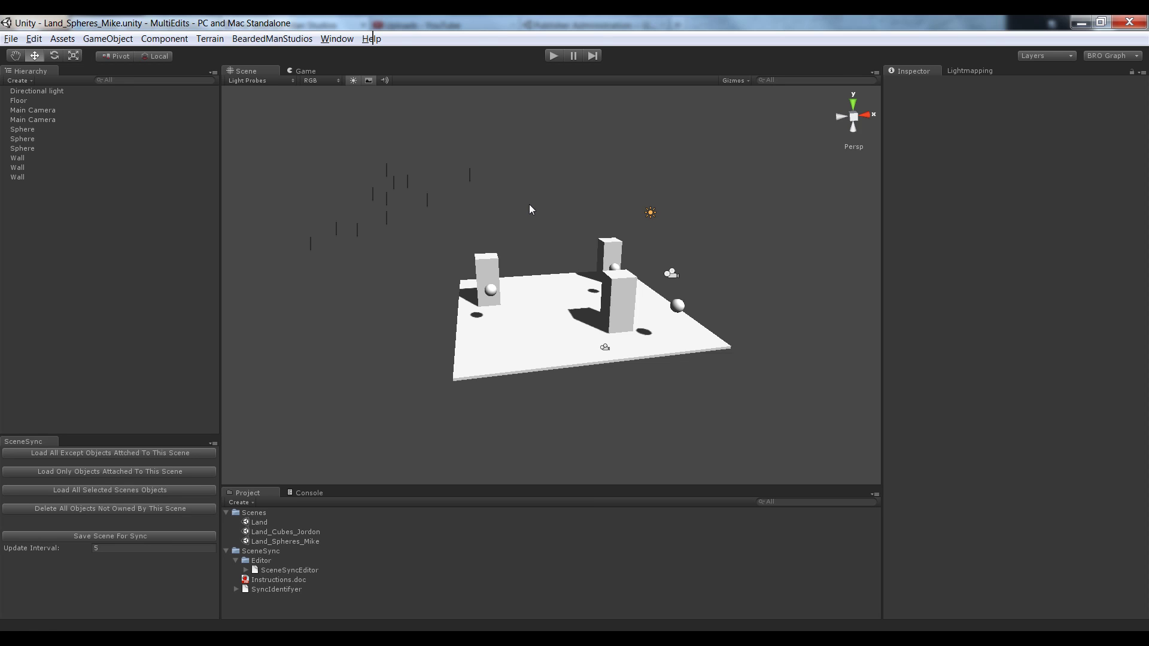
Open the Land scene and view its floor and walls
{"action": "left_click", "coordinate": [291, 541]}
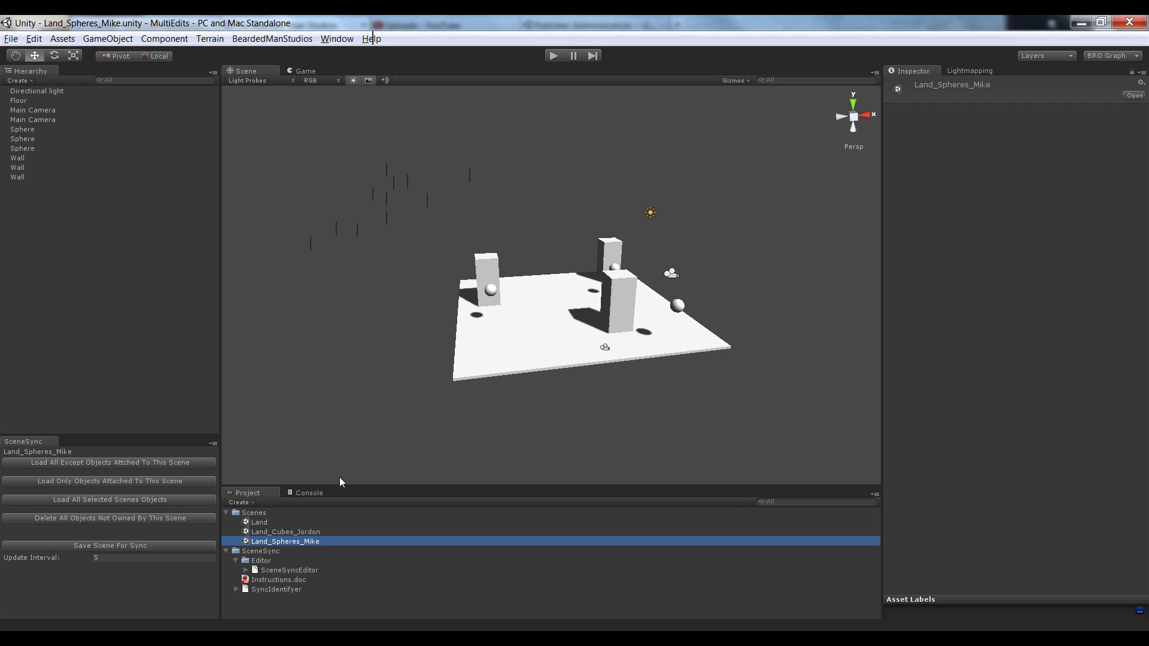
{"action": "double_click", "coordinate": [263, 523]}
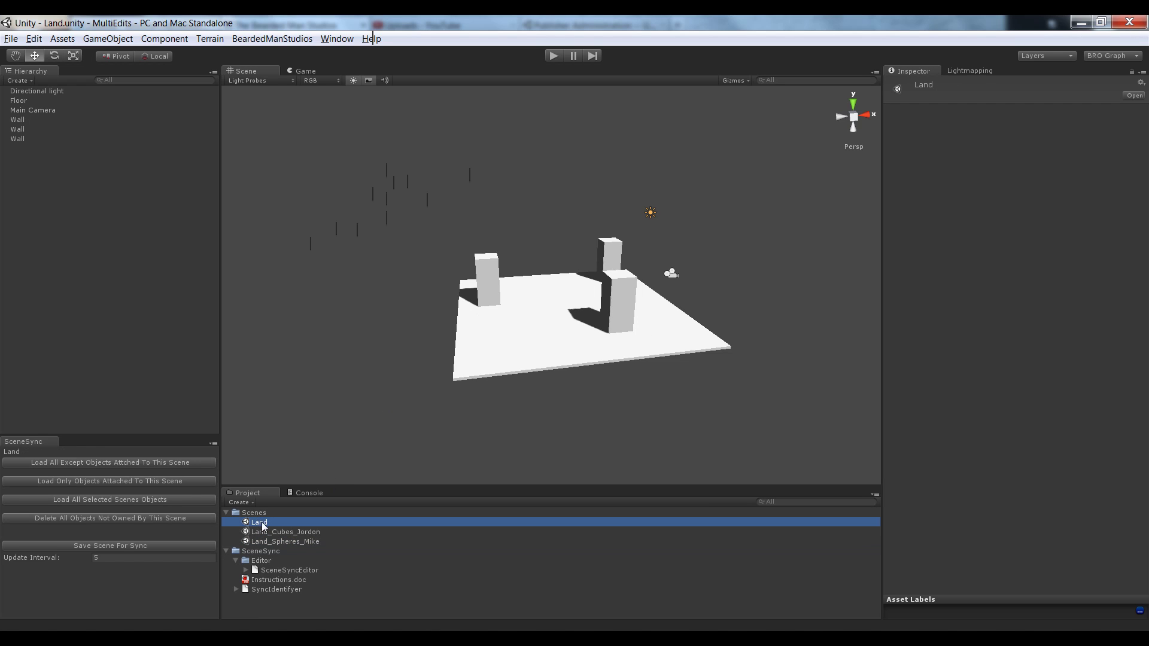
{"action": "left_click_drag", "start_coordinate": [553, 331], "coordinate": [511, 302], "text": "alt"}
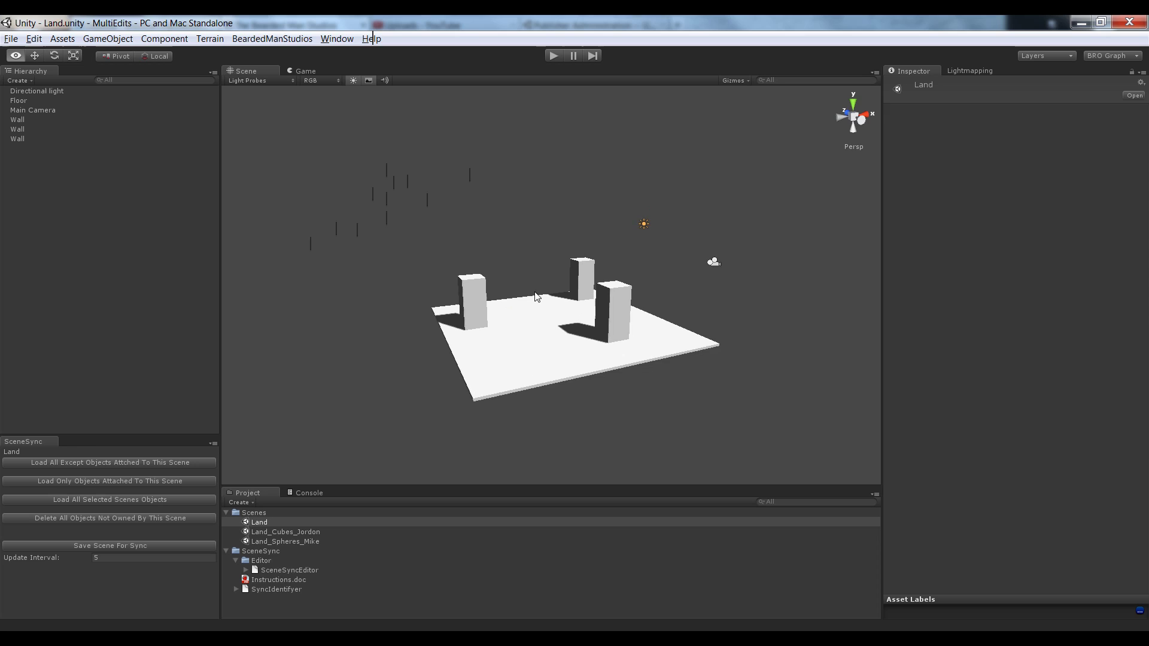
{"action": "left_click_drag", "start_coordinate": [534, 292], "coordinate": [521, 331], "text": "alt"}
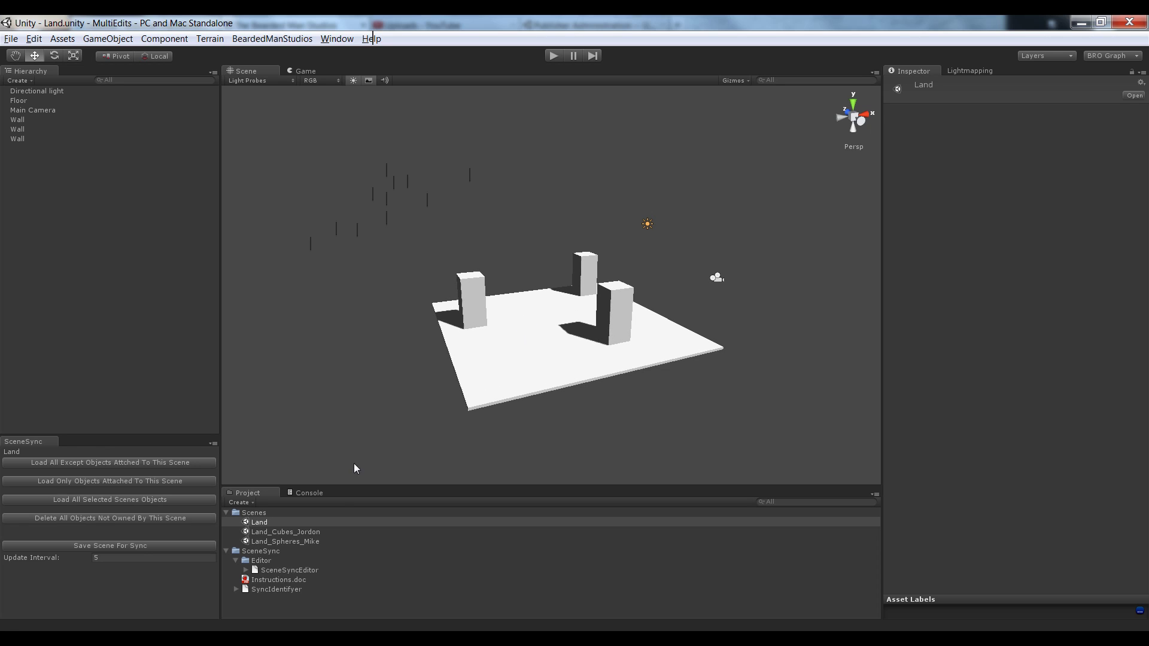
Load the objects of Land_Cubes_Jordon and Land_Spheres_Mike into Land, except those attached to Land
{"action": "left_click", "coordinate": [308, 537]}
{"action": "left_click", "coordinate": [307, 541]}
{"action": "left_click", "coordinate": [293, 524]}
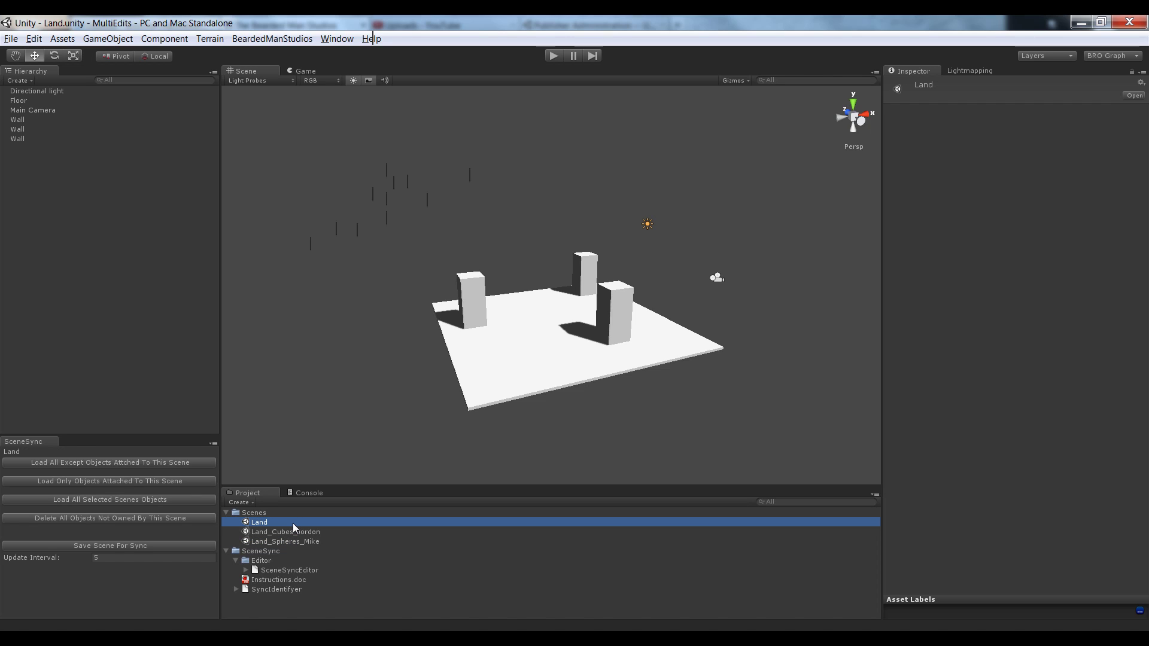
{"action": "left_click", "coordinate": [286, 532]}
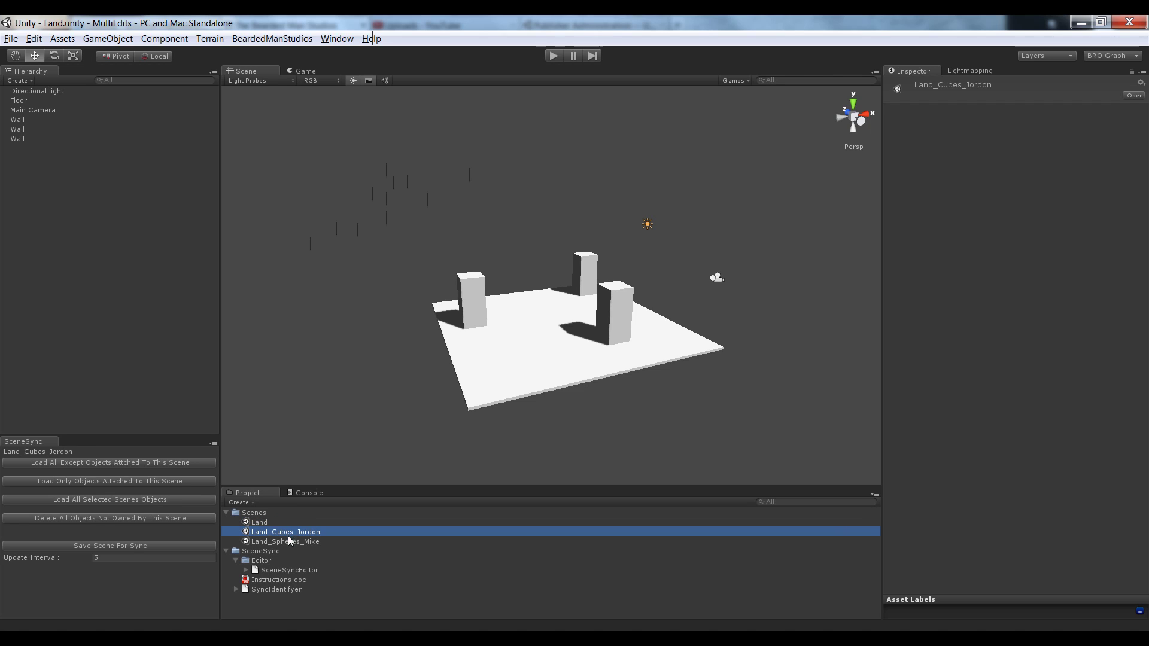
{"action": "left_click", "coordinate": [288, 540], "text": "ctrl"}
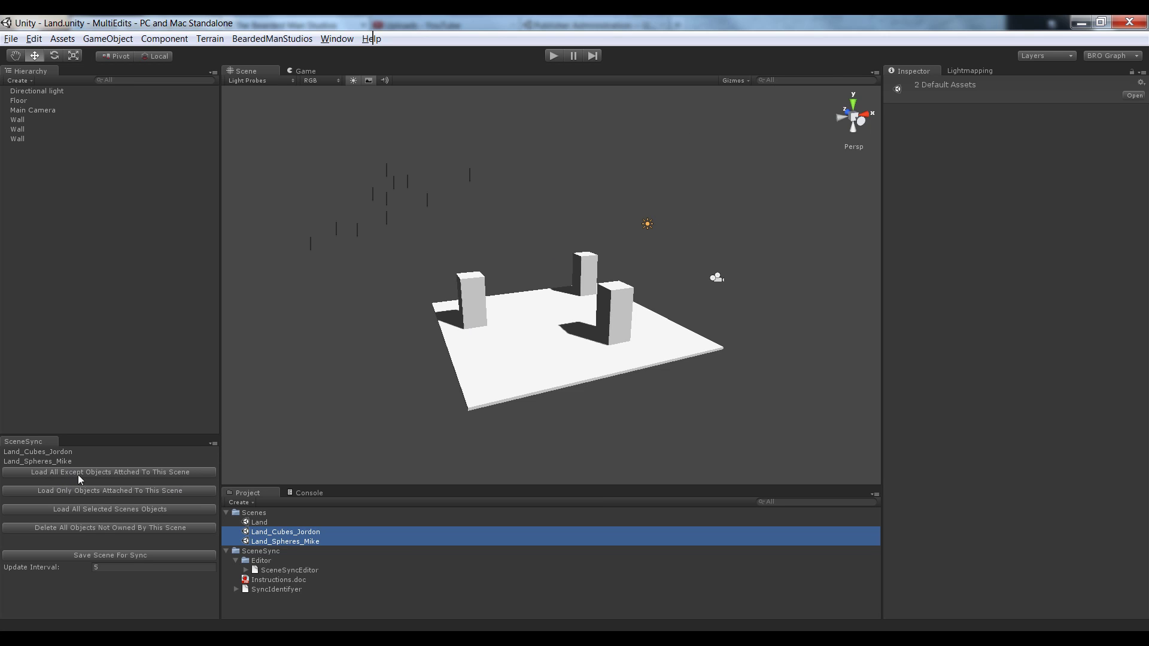
{"action": "left_click", "coordinate": [163, 472]}
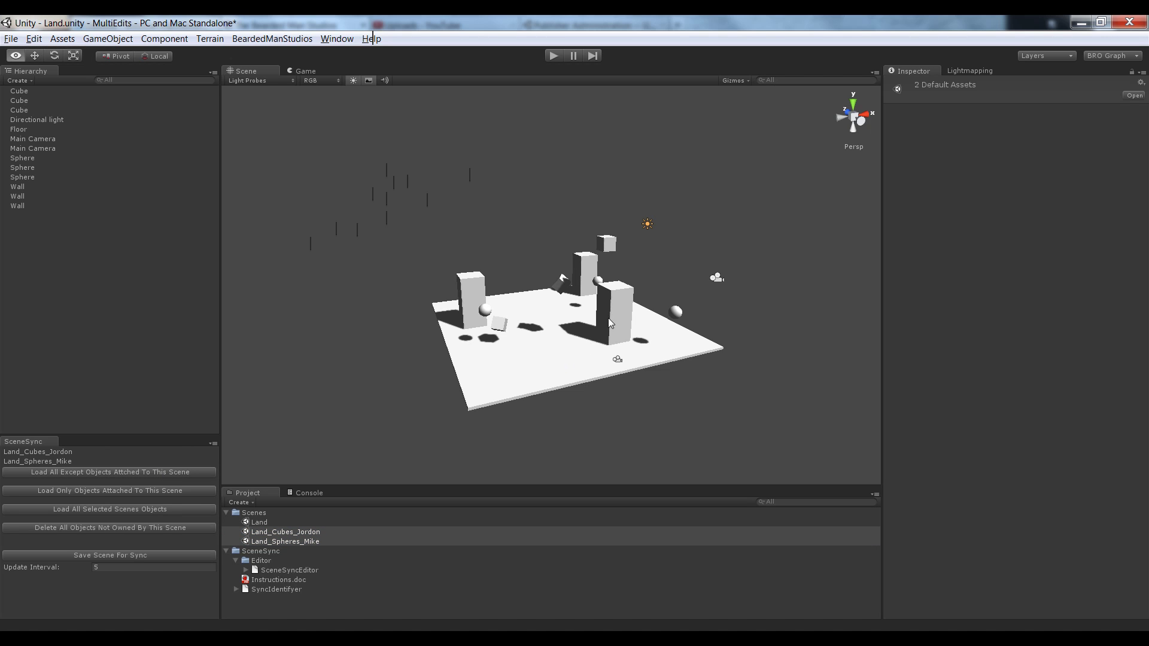
Delete the extra Main Camera owned by Land_Spheres_Mike from the Land scene and save the scene
{"action": "left_click_drag", "start_coordinate": [609, 318], "coordinate": [634, 338], "text": "alt"}
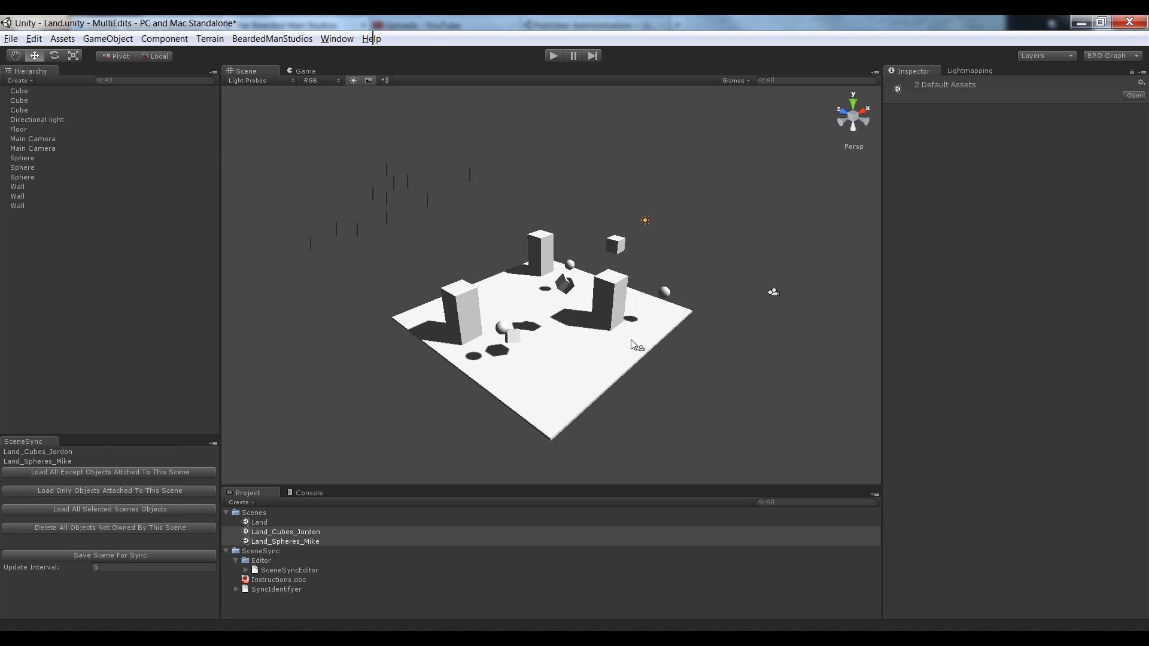
{"action": "left_click", "coordinate": [641, 349]}
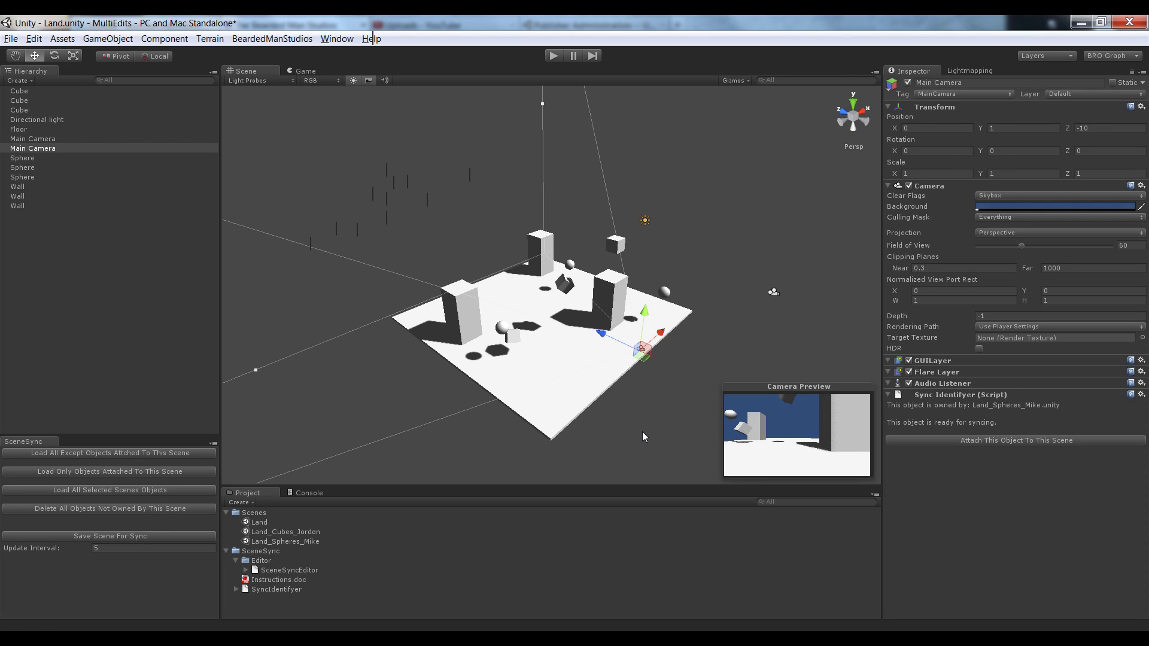
{"action": "key", "text": "Delete"}
{"action": "left_click_drag", "start_coordinate": [644, 366], "coordinate": [562, 275], "text": "alt"}
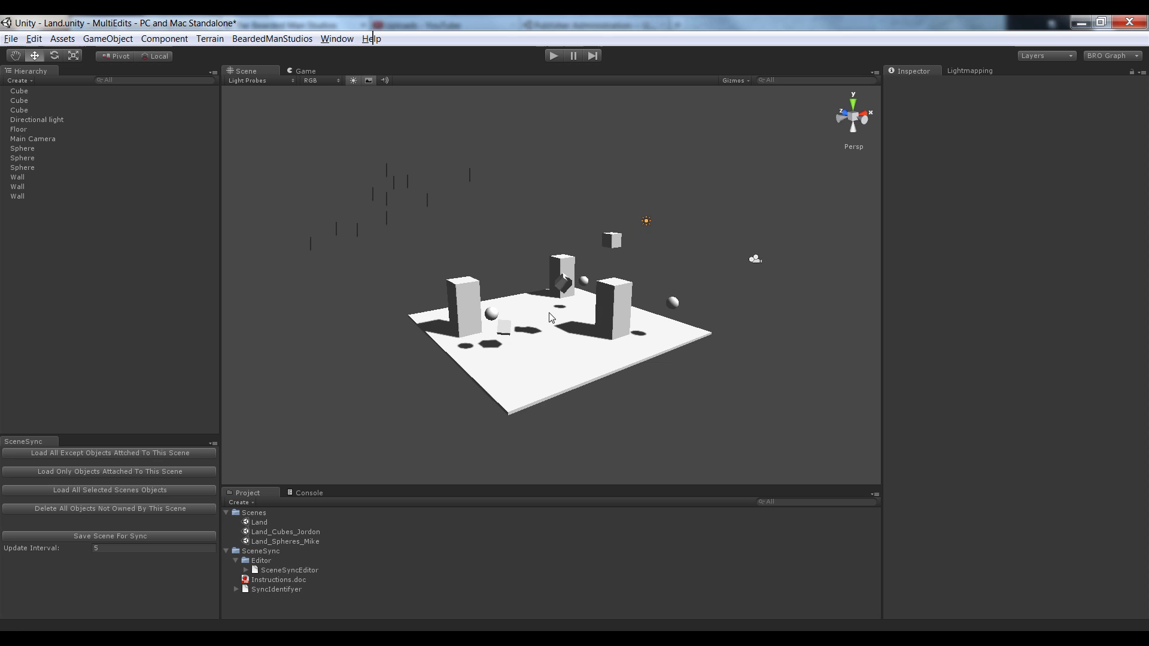
{"action": "key", "text": "ctrl+s"}
Check which scenes own the tilted cube and the sphere beside the wall
{"action": "left_click", "coordinate": [562, 277]}
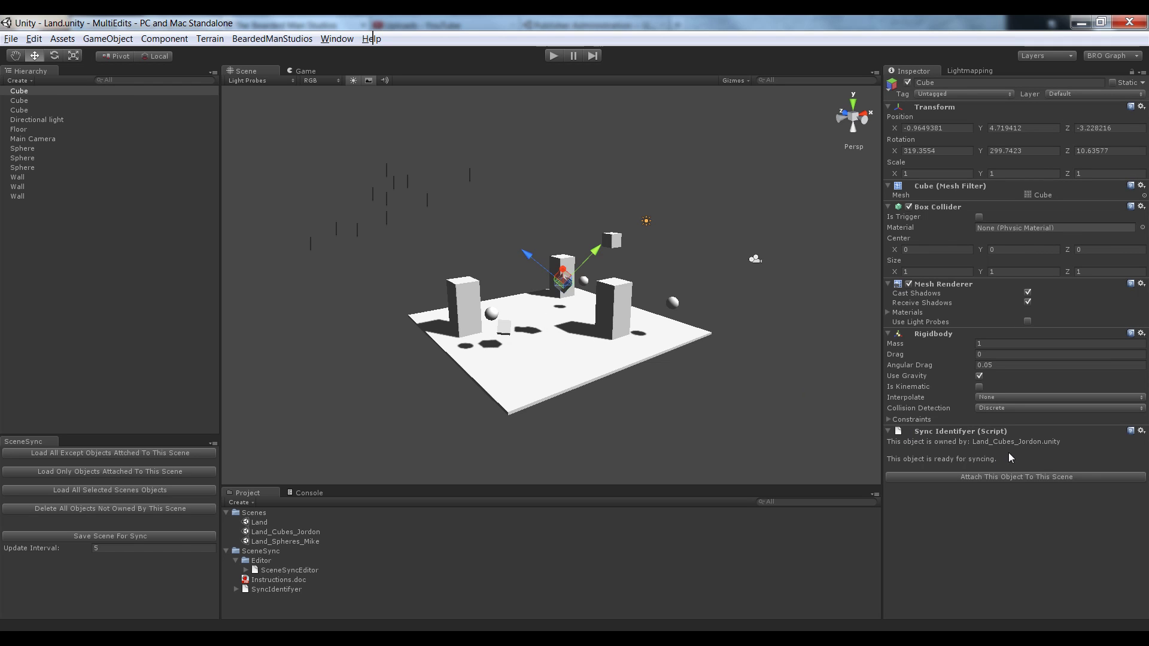
{"action": "left_click", "coordinate": [490, 313]}
{"action": "left_click_drag", "start_coordinate": [808, 359], "coordinate": [530, 358], "text": "alt"}
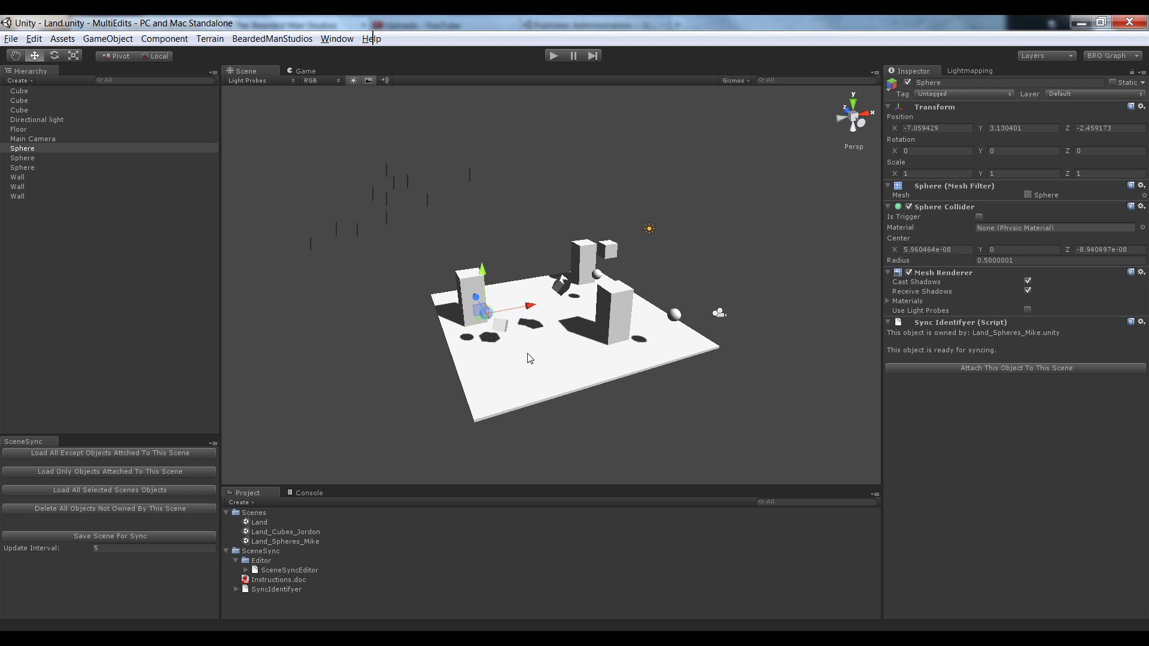
Open the Land_Spheres_Mike scene, delete its own extra Main Camera and save the scene
{"action": "double_click", "coordinate": [279, 542]}
{"action": "left_click", "coordinate": [616, 365]}
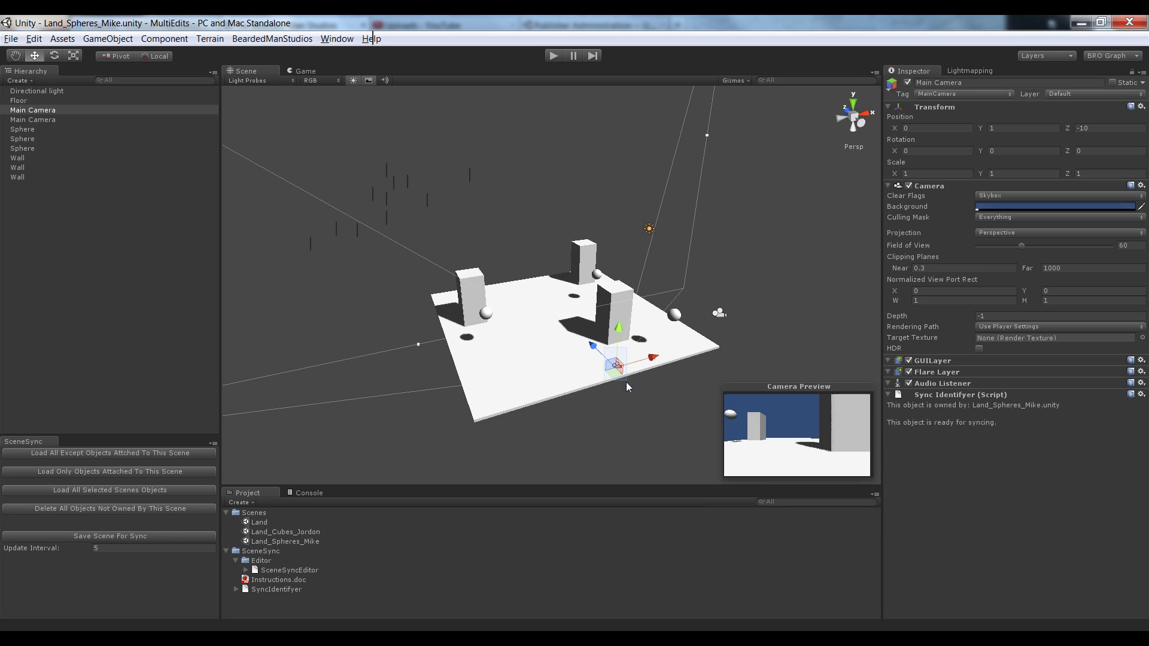
{"action": "key", "text": "Delete"}
{"action": "key", "text": "ctrl+s"}
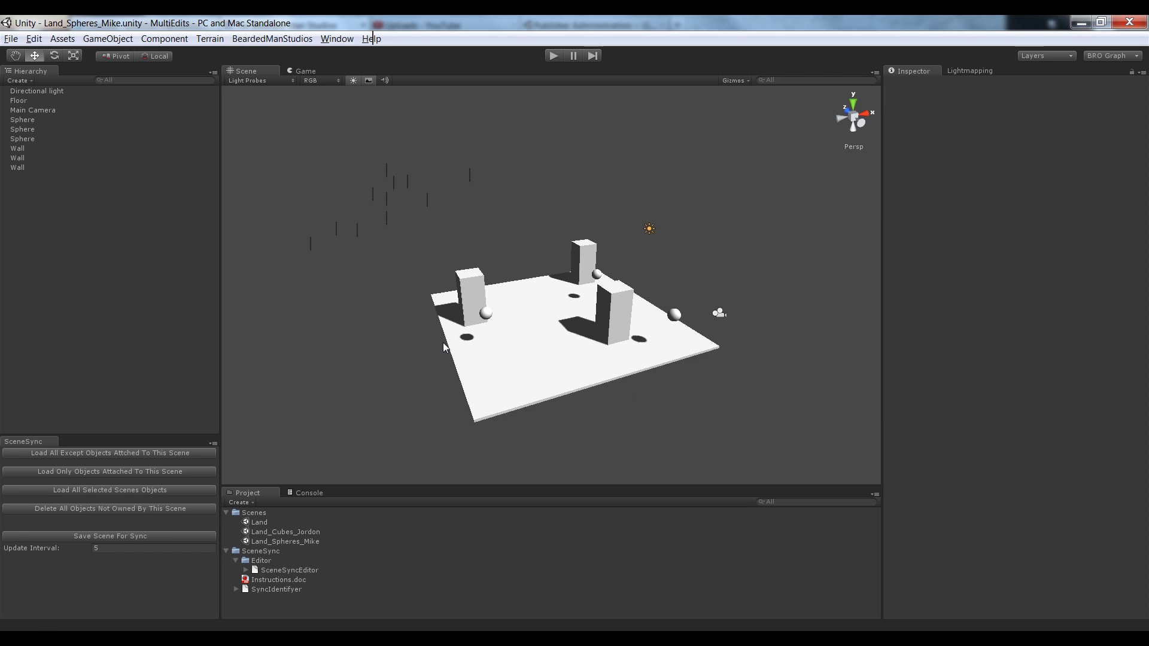
Reopen the Land scene and run it twice in play mode, stopping it after each run
{"action": "left_click", "coordinate": [262, 523]}
{"action": "double_click", "coordinate": [262, 523]}
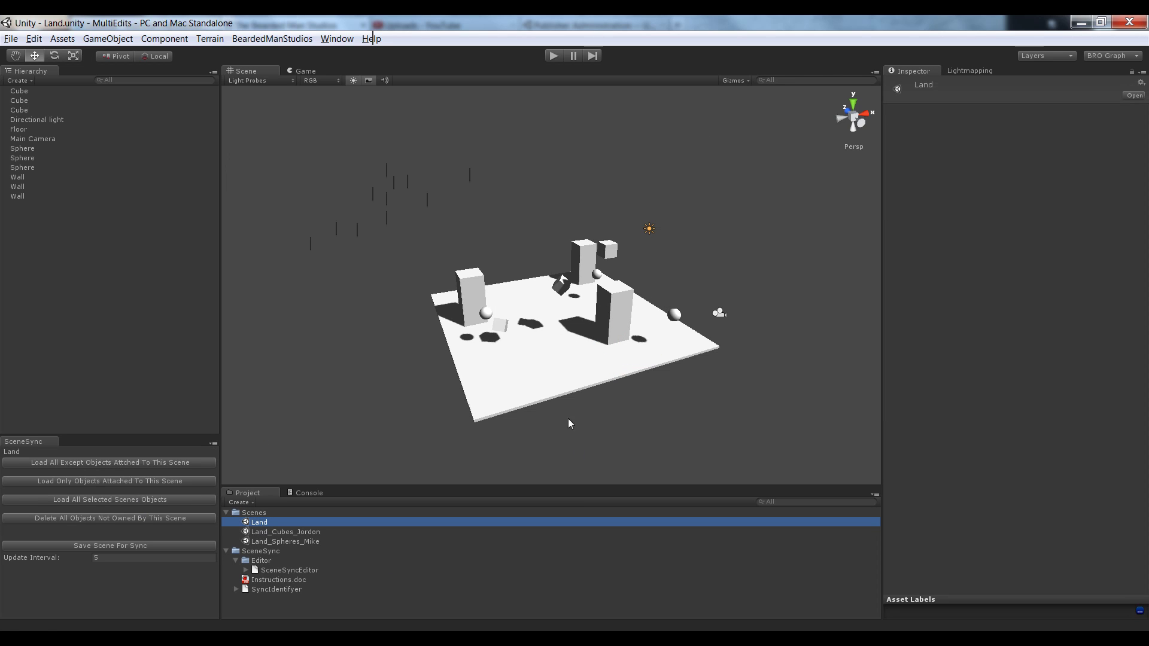
{"action": "left_click", "coordinate": [552, 56]}
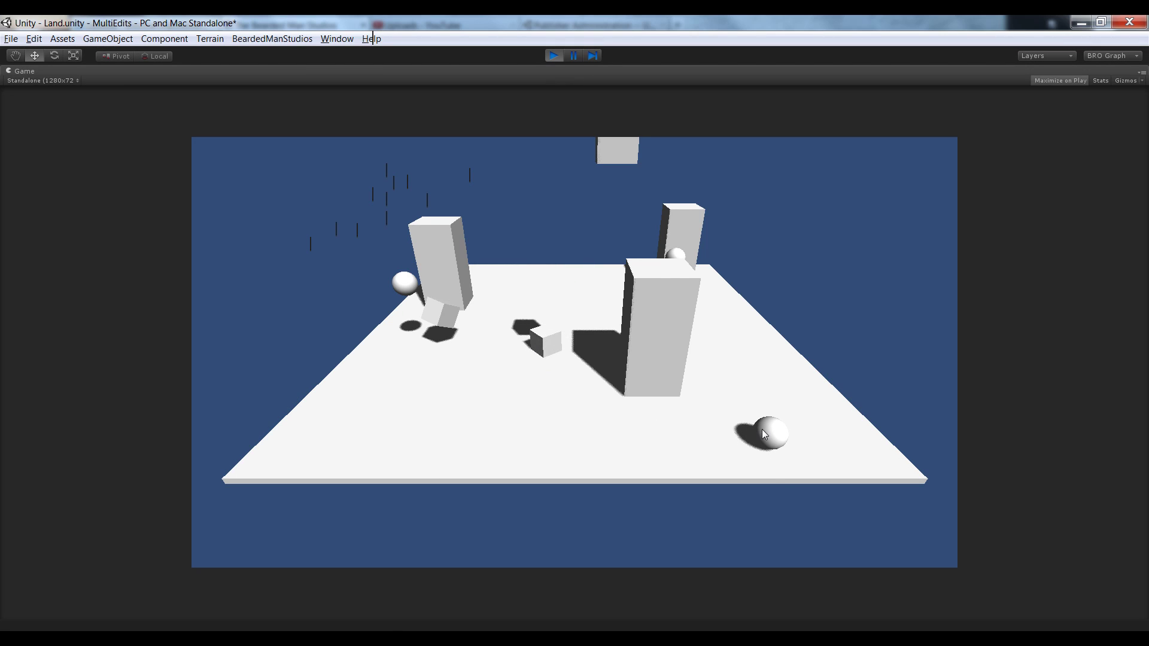
{"action": "left_click", "coordinate": [554, 56]}
{"action": "left_click", "coordinate": [552, 56]}
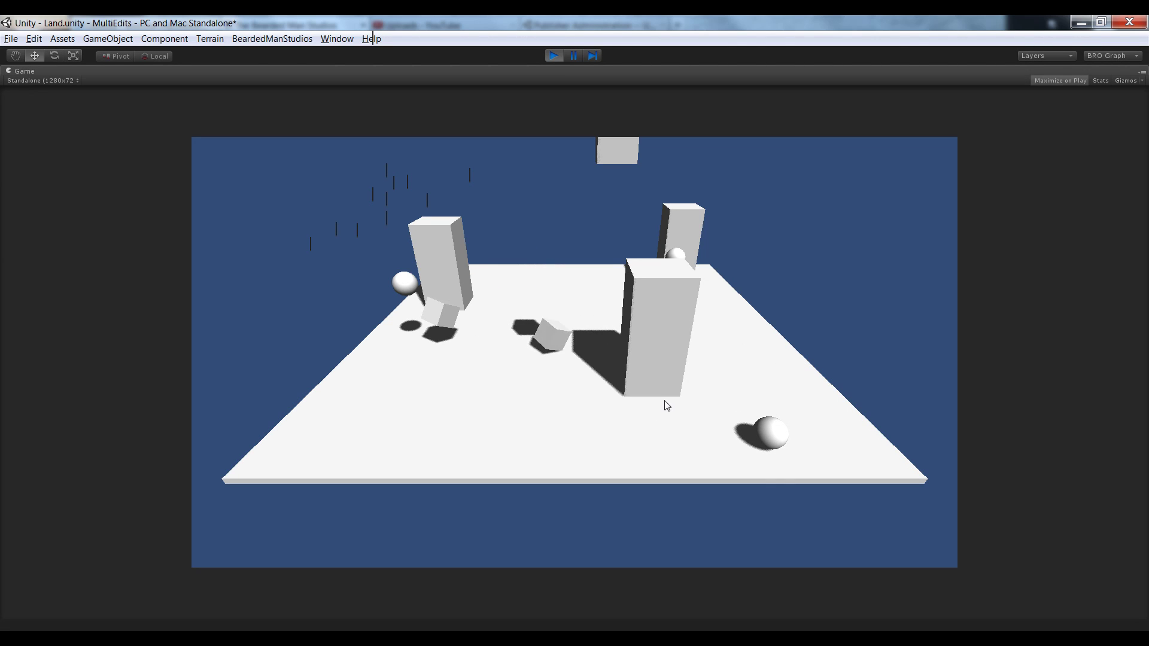
{"action": "left_click", "coordinate": [555, 56]}
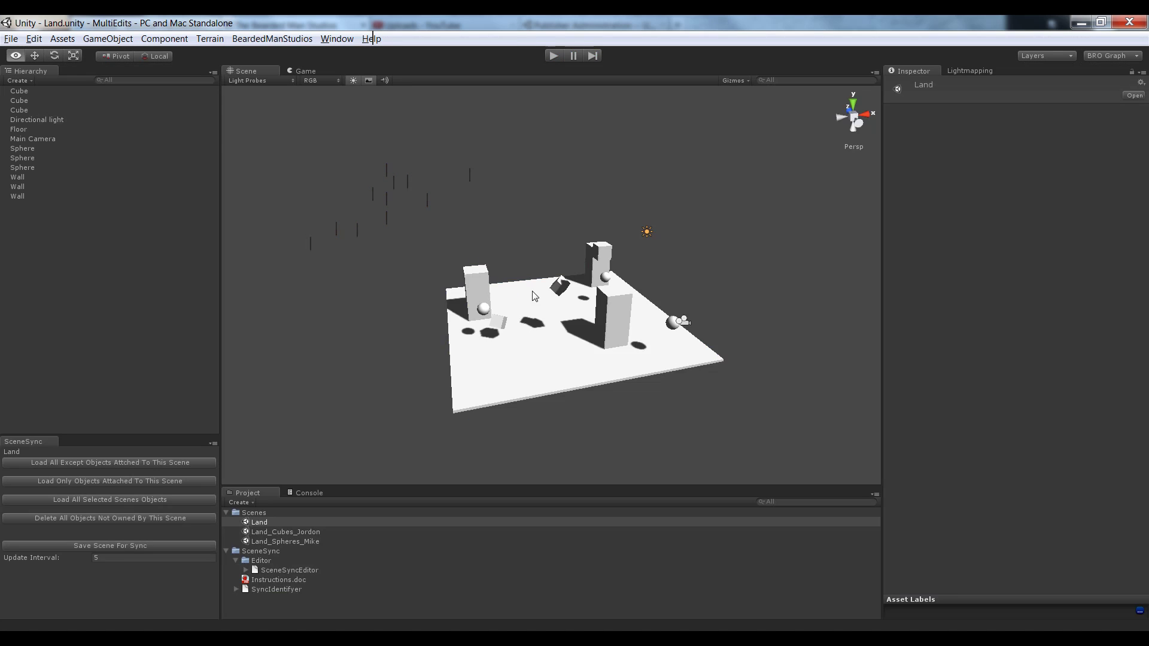
Check which scenes own the tilted cube and the floor in Land
{"action": "left_click", "coordinate": [569, 283]}
{"action": "left_click_drag", "start_coordinate": [569, 283], "coordinate": [574, 313], "text": "alt"}
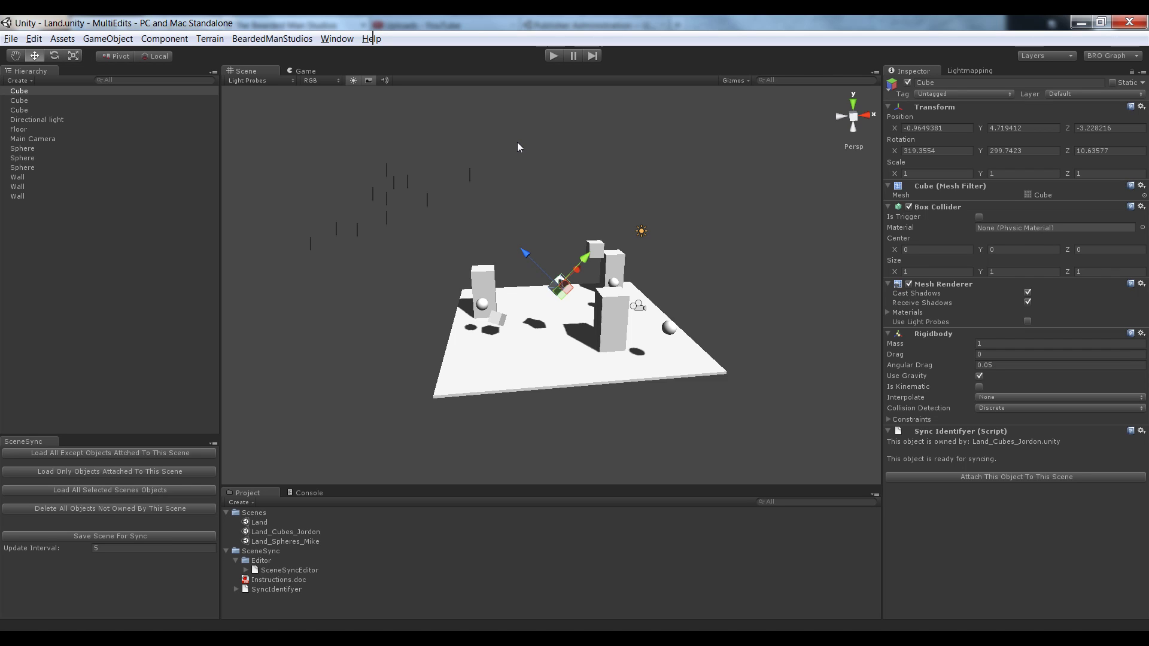
{"action": "left_click", "coordinate": [572, 347]}
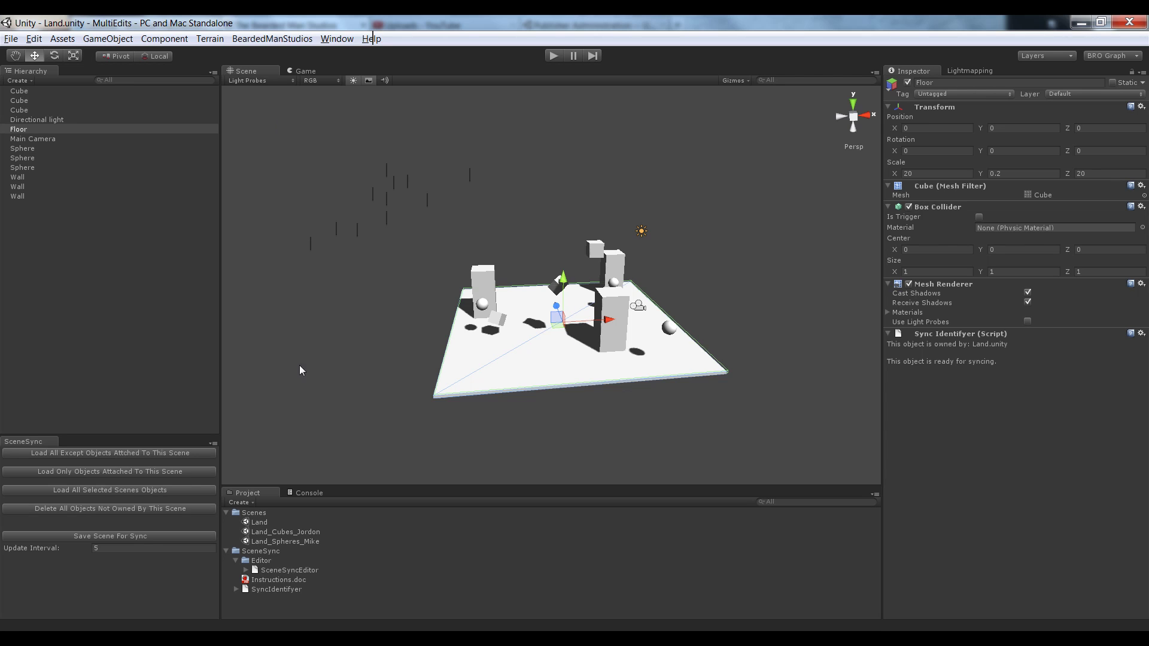
Open the Land_Cubes_Jordon scene and check which scene owns the cube beside the wall
{"action": "double_click", "coordinate": [286, 532]}
{"action": "left_click_drag", "start_coordinate": [688, 308], "coordinate": [810, 339], "text": "alt"}
{"action": "left_click", "coordinate": [625, 229]}
{"action": "scroll", "coordinate": [595, 324], "scroll_direction": "down", "scroll_amount": 3}
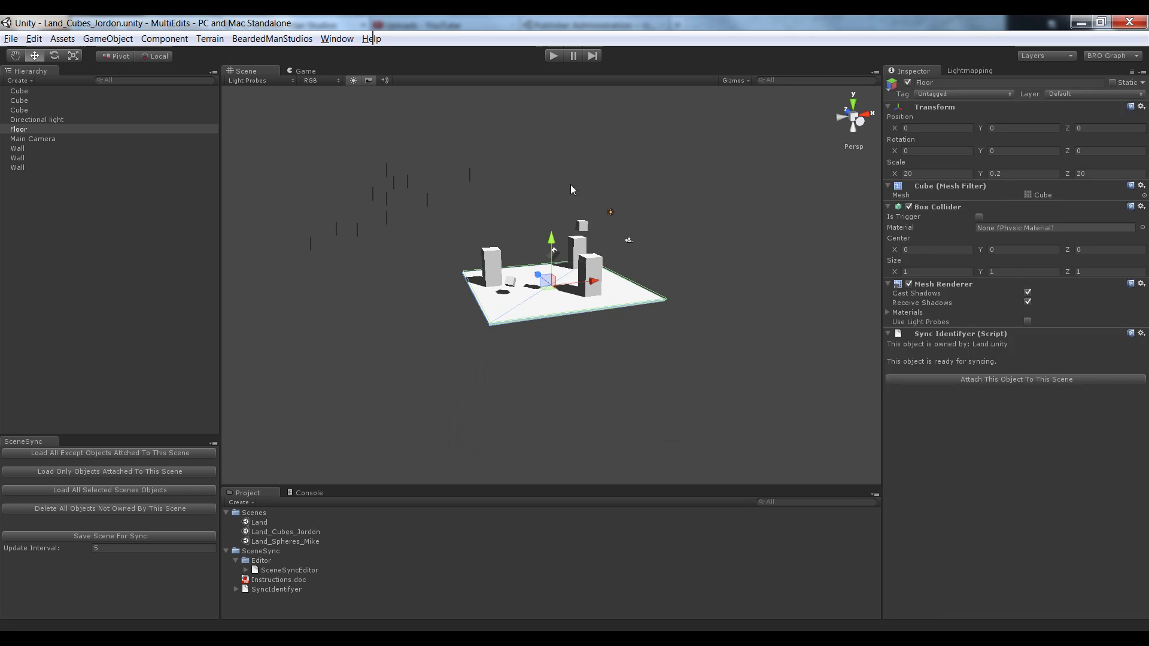
{"action": "left_click", "coordinate": [510, 282]}
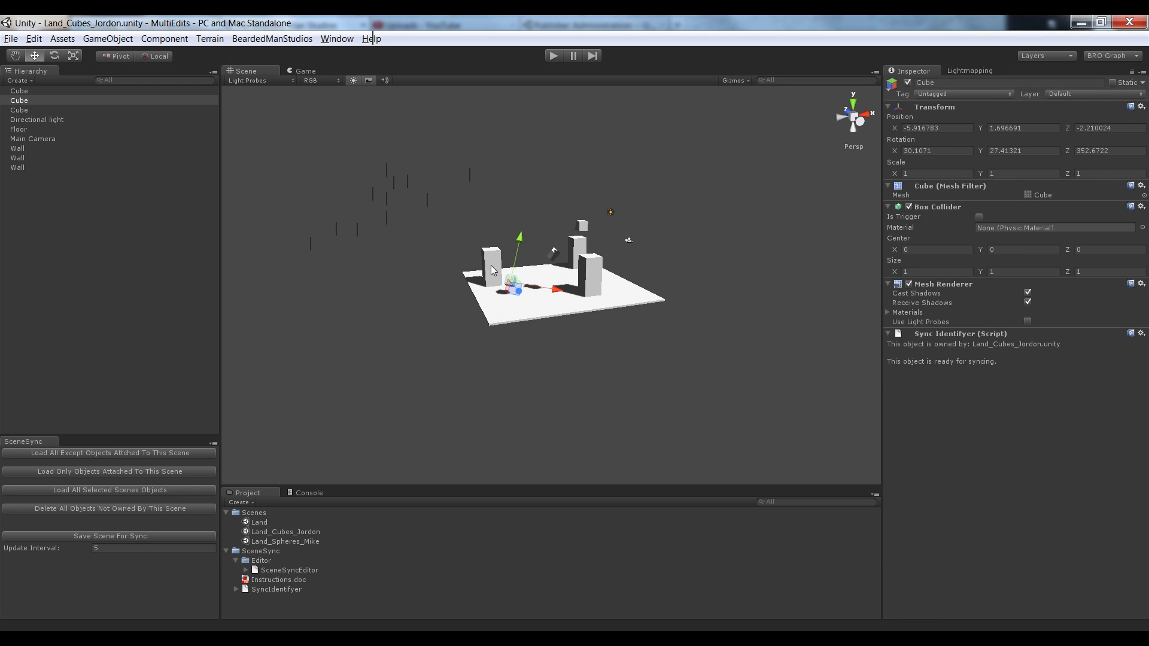
Add a point light beside the wall nearest that cube, at about X -8.58, Y 2.35, Z 4.20
{"action": "left_click", "coordinate": [494, 269]}
{"action": "left_click_drag", "start_coordinate": [494, 269], "coordinate": [721, 302], "text": "alt"}
{"action": "key", "text": "f"}
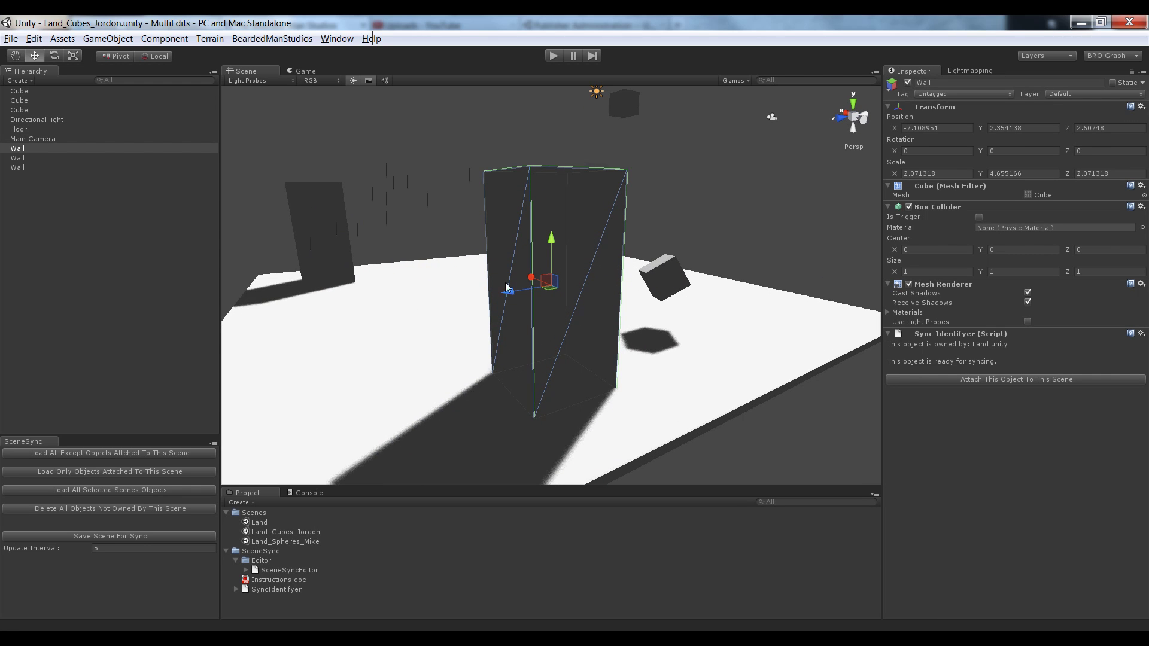
{"action": "left_click", "coordinate": [107, 38]}
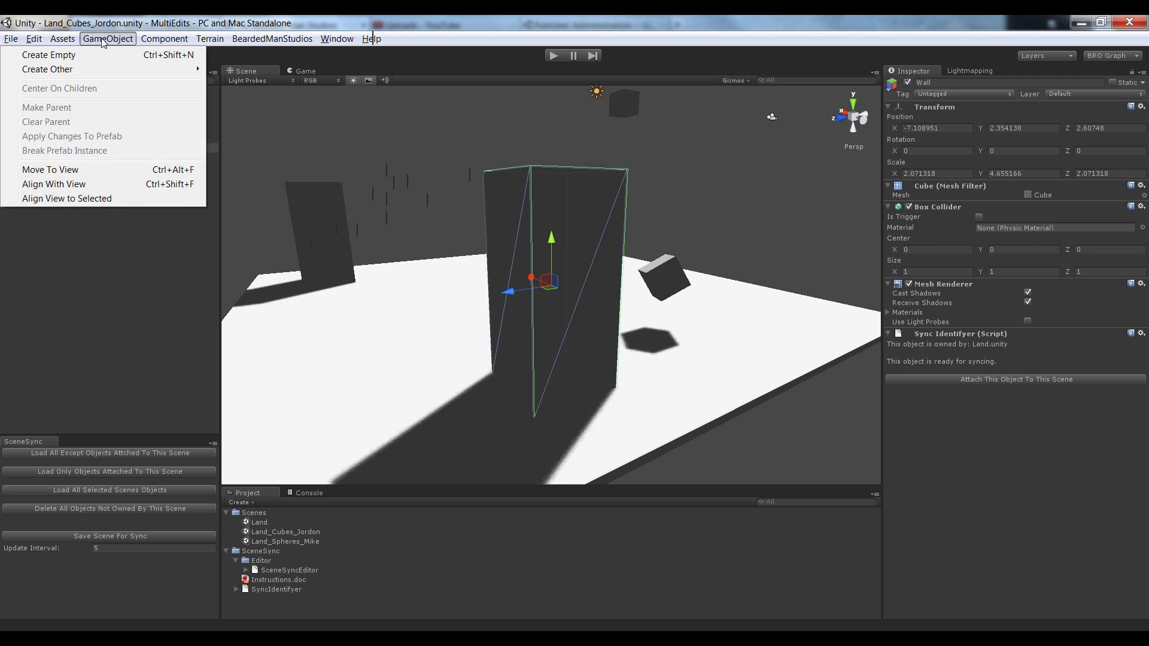
{"action": "mouse_move", "coordinate": [103, 67]}
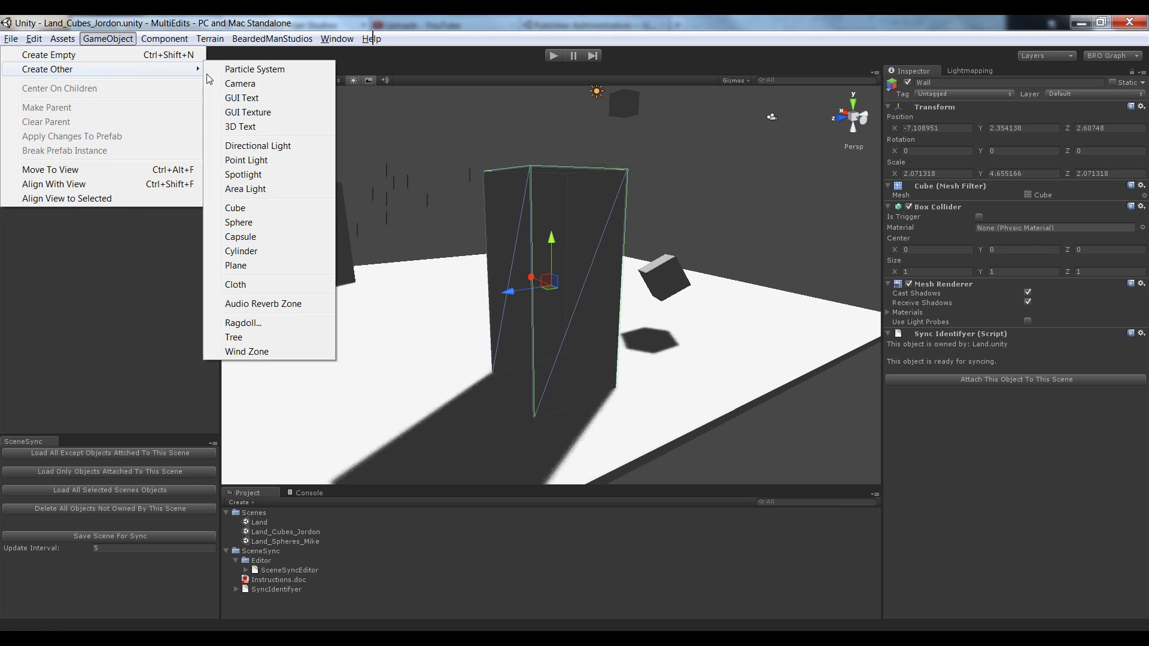
{"action": "left_click", "coordinate": [246, 160]}
{"action": "left_click_drag", "start_coordinate": [567, 330], "coordinate": [465, 347], "text": "alt"}
{"action": "key", "text": "w"}
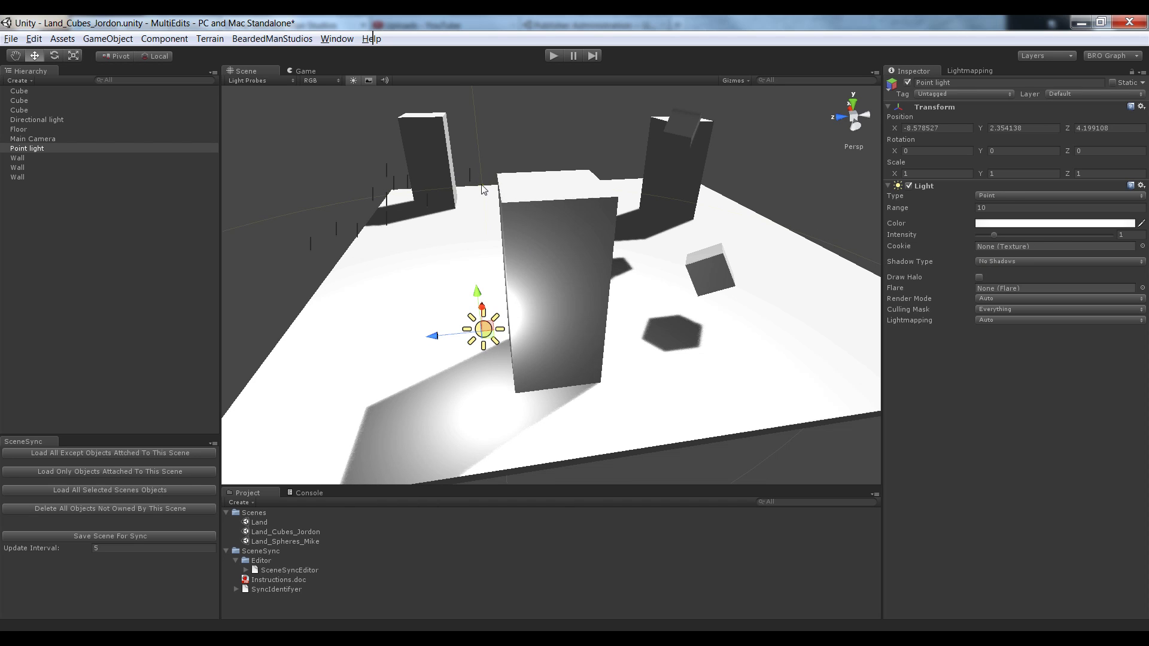
Reduce the point light's range to about 4.81 and lower the light to about Y 0.81
{"action": "left_click_drag", "start_coordinate": [485, 193], "coordinate": [482, 233]}
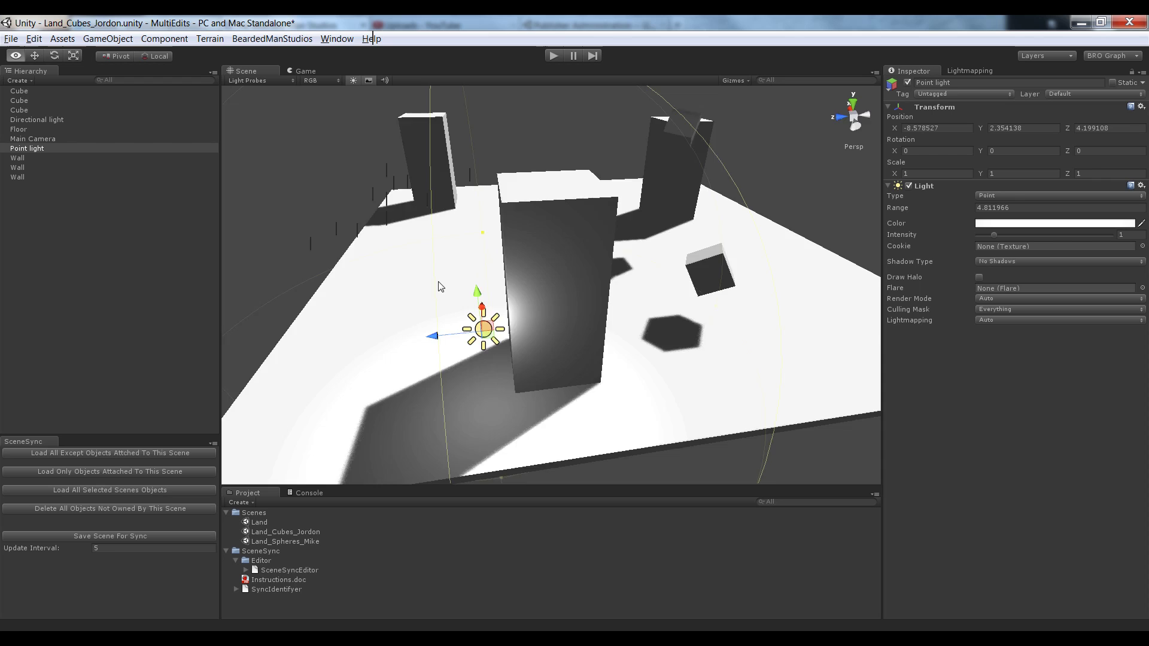
{"action": "left_click_drag", "start_coordinate": [439, 287], "coordinate": [597, 331], "text": "alt"}
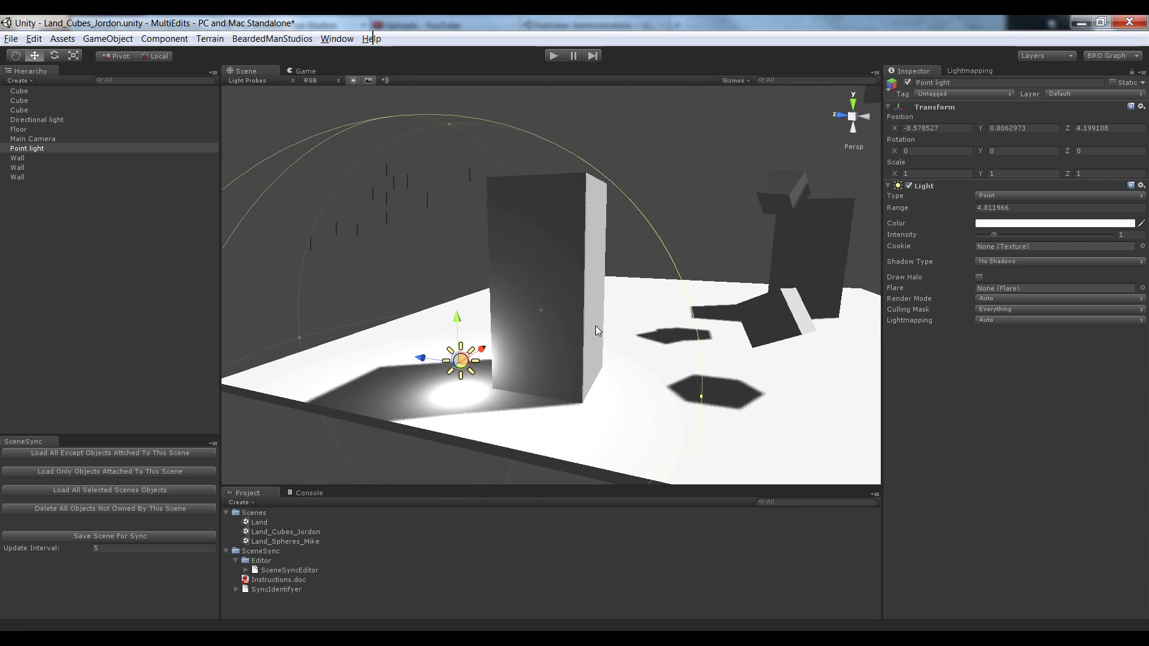
Save Land_Cubes_Jordon for sync and reopen the Land scene
{"action": "left_click", "coordinate": [93, 538]}
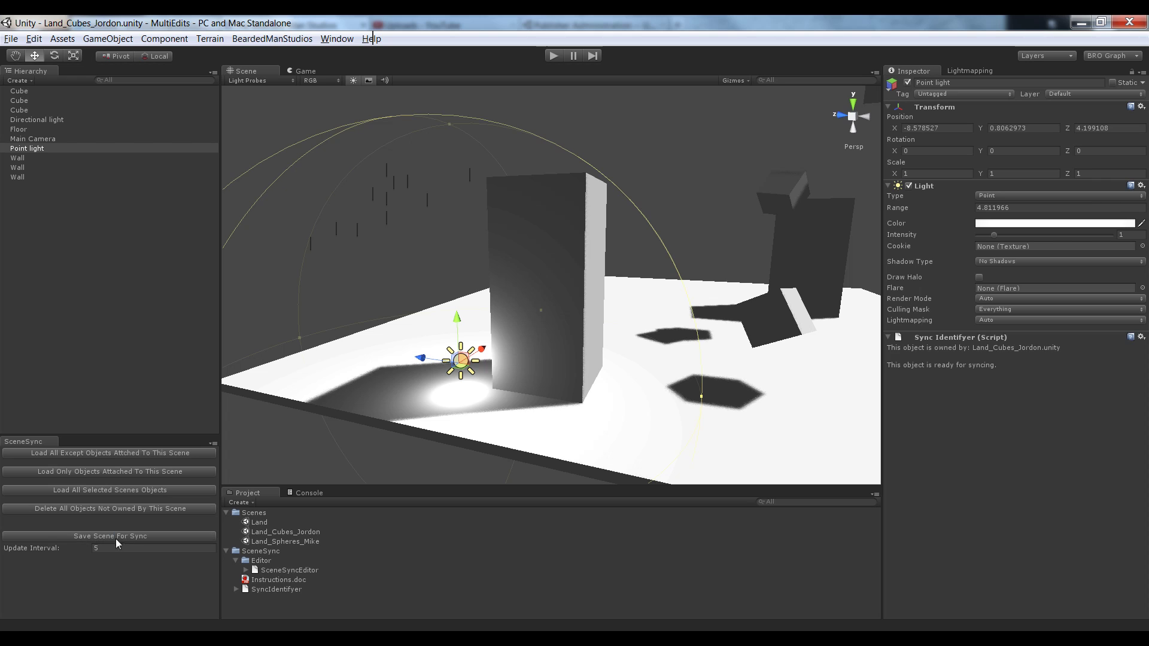
{"action": "left_click_drag", "start_coordinate": [671, 209], "coordinate": [766, 275], "text": "alt"}
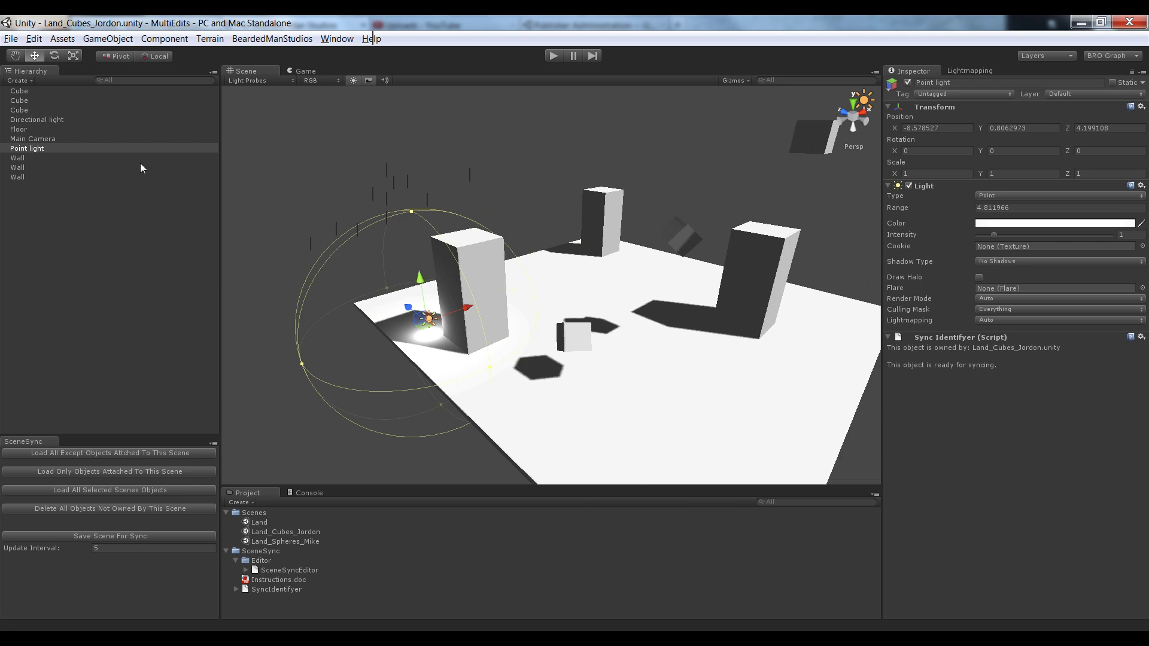
{"action": "double_click", "coordinate": [259, 523]}
{"action": "left_click_drag", "start_coordinate": [514, 404], "coordinate": [608, 182], "text": "alt"}
{"action": "scroll", "coordinate": [740, 299], "scroll_direction": "down", "scroll_amount": 3}
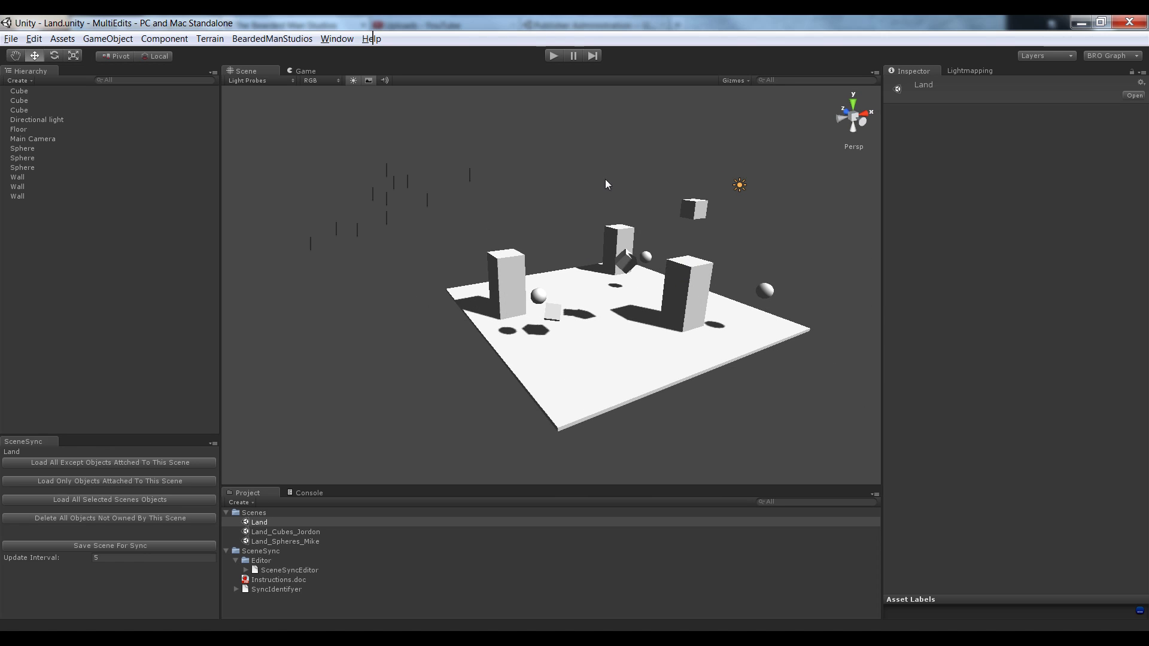
Update Land by loading the objects of both Land_Cubes_Jordon and Land_Spheres_Mike again, except those attached to Land
{"action": "left_click", "coordinate": [285, 532]}
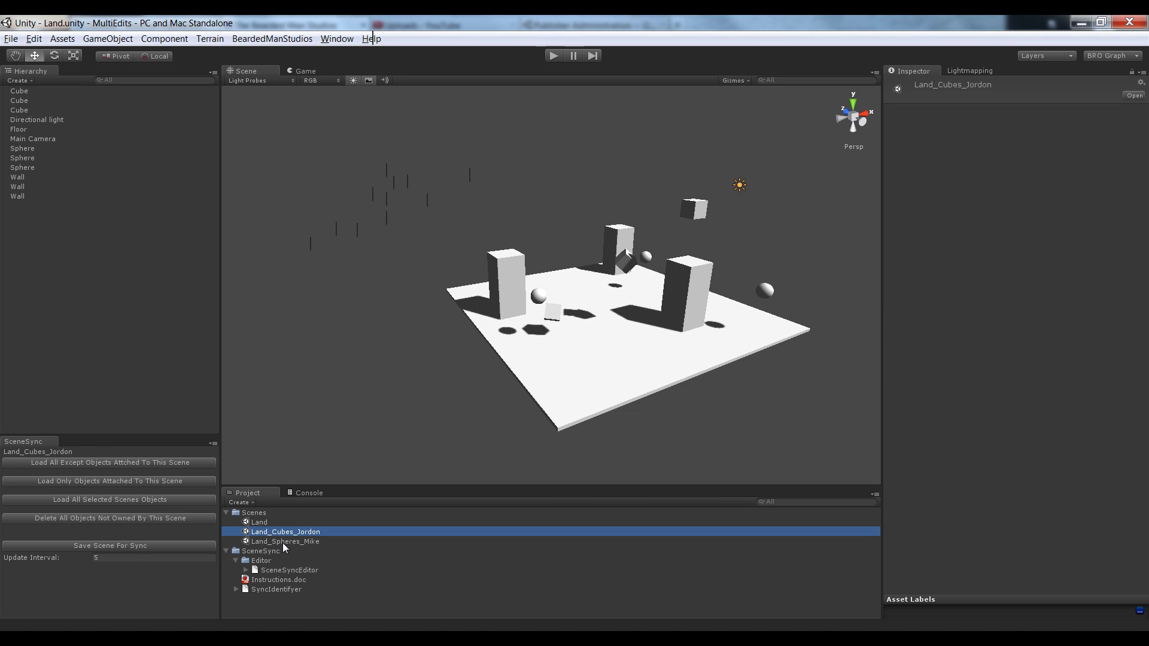
{"action": "left_click", "coordinate": [284, 550], "text": "ctrl"}
{"action": "left_click", "coordinate": [286, 541]}
{"action": "left_click", "coordinate": [296, 532], "text": "ctrl"}
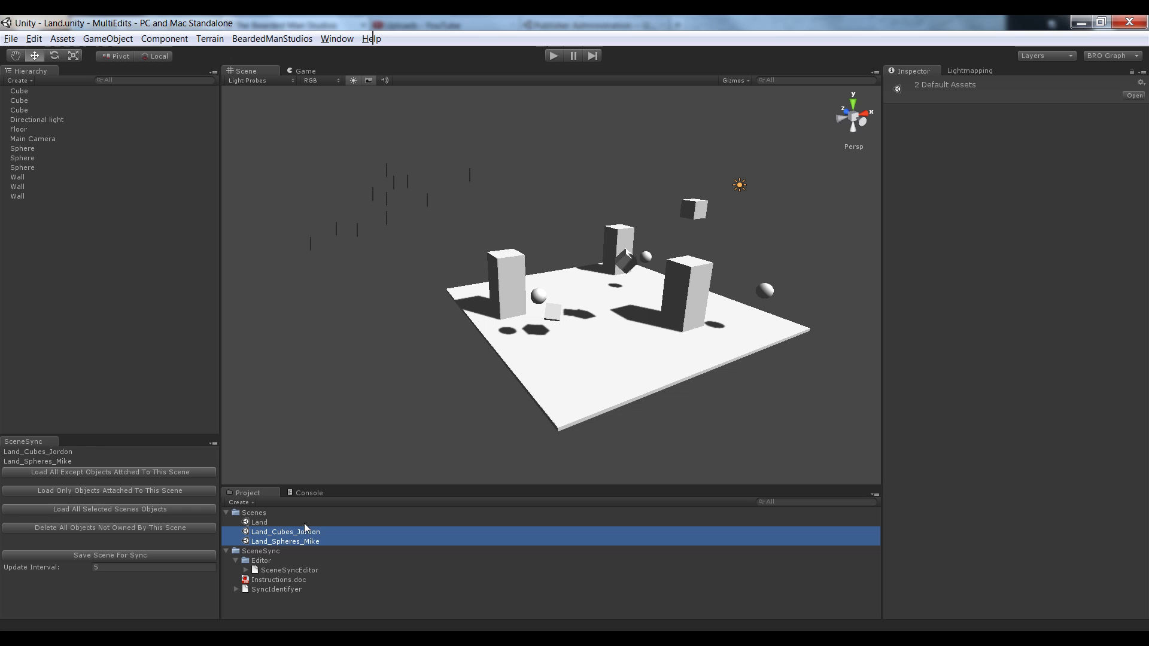
{"action": "left_click", "coordinate": [64, 473]}
{"action": "scroll", "coordinate": [442, 323], "scroll_direction": "up", "scroll_amount": 5}
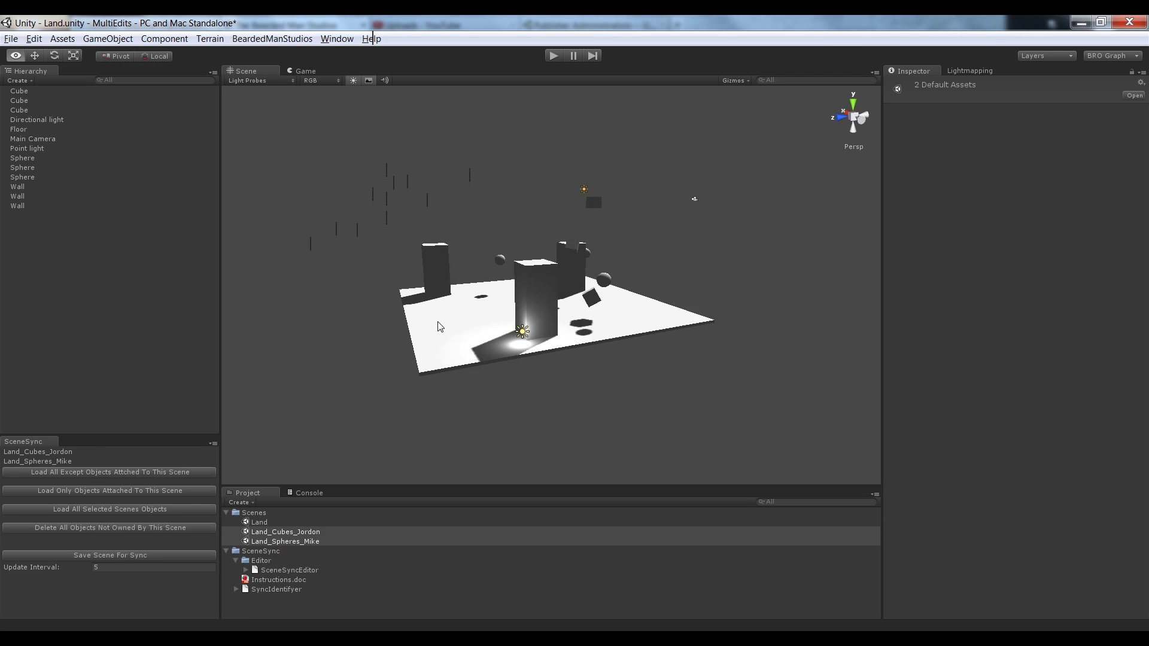
Run the updated Land scene in play mode, stop it and inspect the walls, spheres and point light
{"action": "left_click_drag", "start_coordinate": [437, 414], "coordinate": [743, 281], "text": "alt"}
{"action": "left_click", "coordinate": [585, 306]}
{"action": "left_click", "coordinate": [550, 55]}
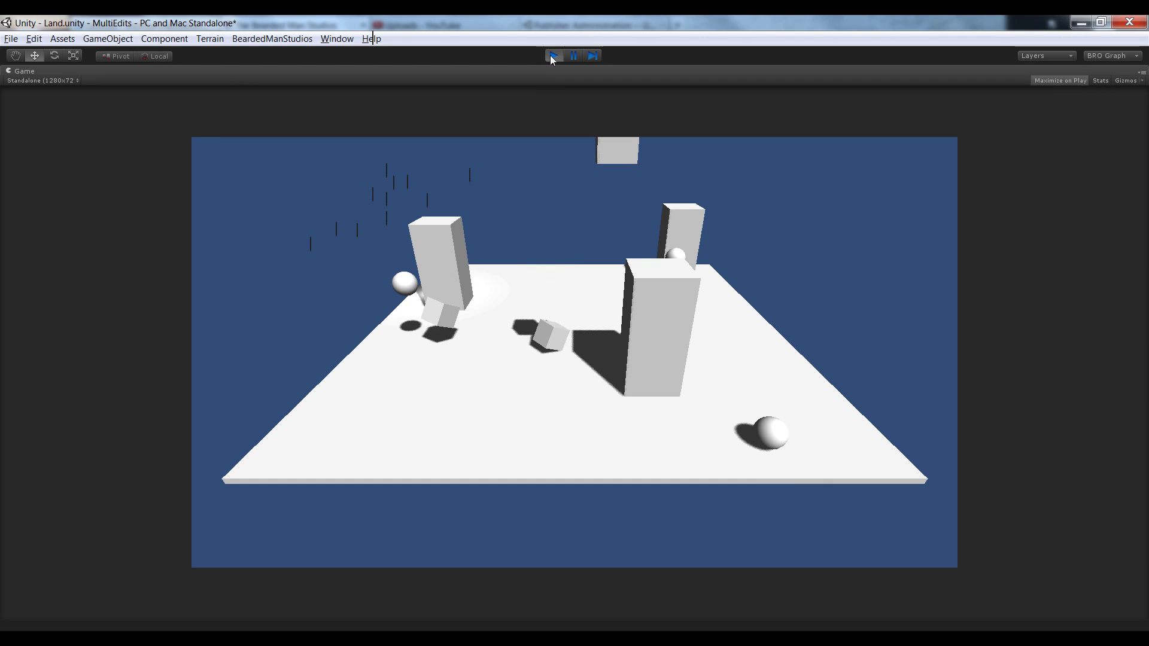
{"action": "left_click", "coordinate": [550, 56]}
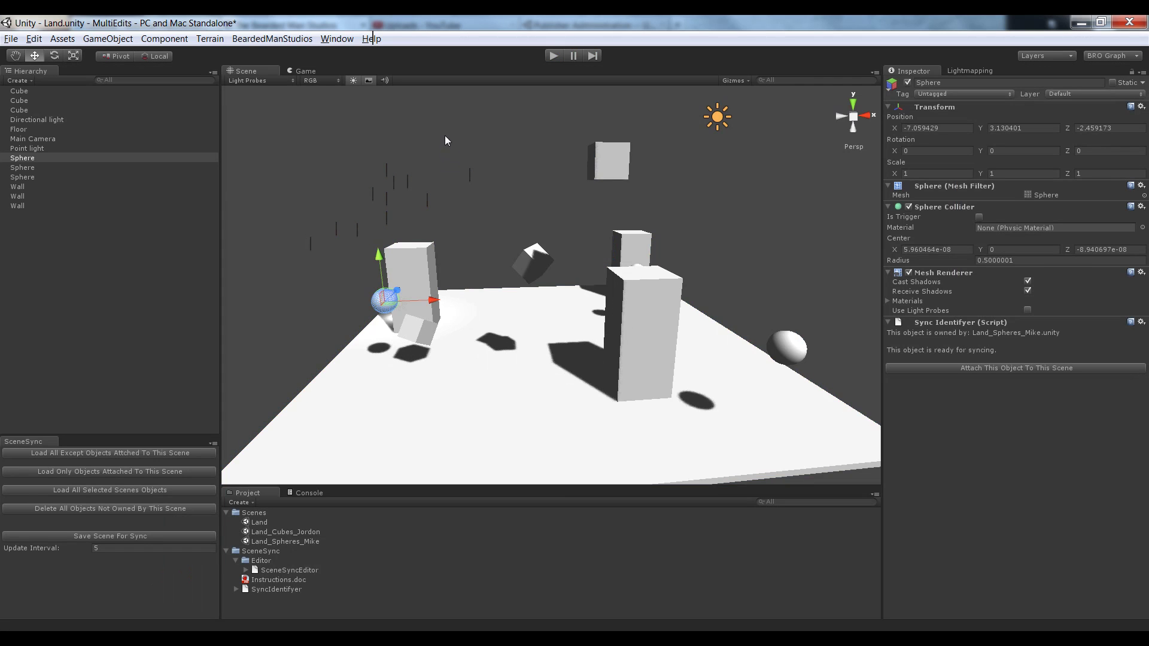
{"action": "left_click_drag", "start_coordinate": [445, 141], "coordinate": [615, 226], "text": "alt"}
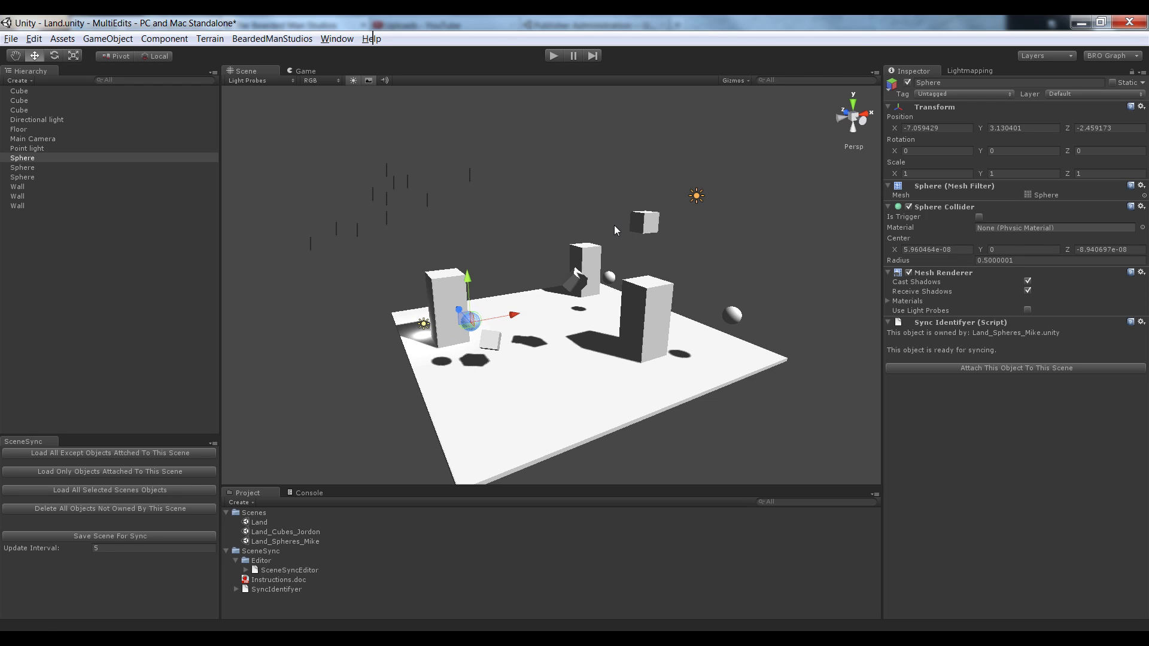